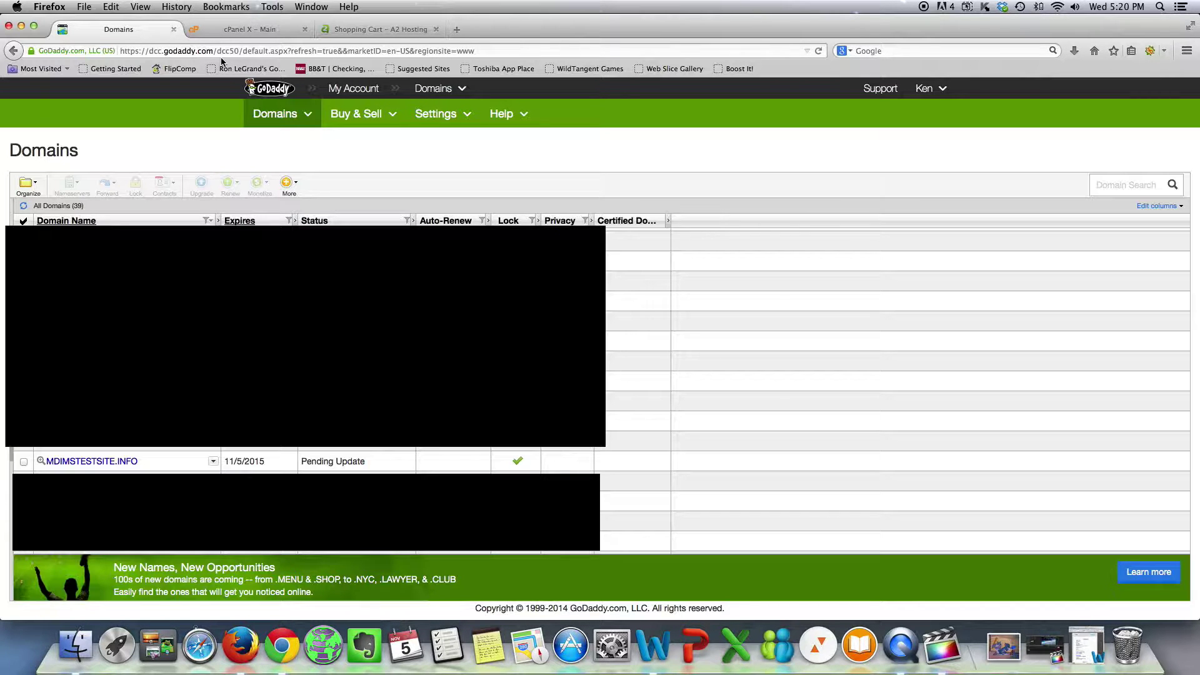
Switch to the A2 Hosting cPanel tab in the browser.
left_click(236, 31)
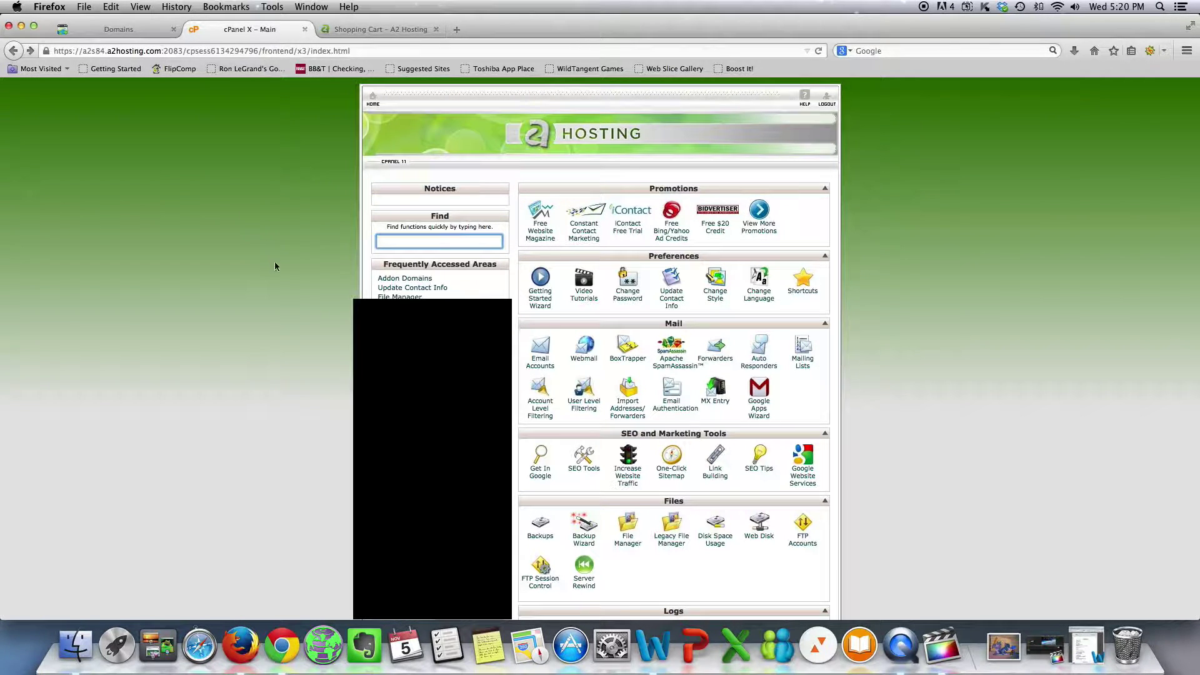
Save the Update Contact Info notification preferences and go back to the cPanel home page.
scroll(275, 266, "down", 1)
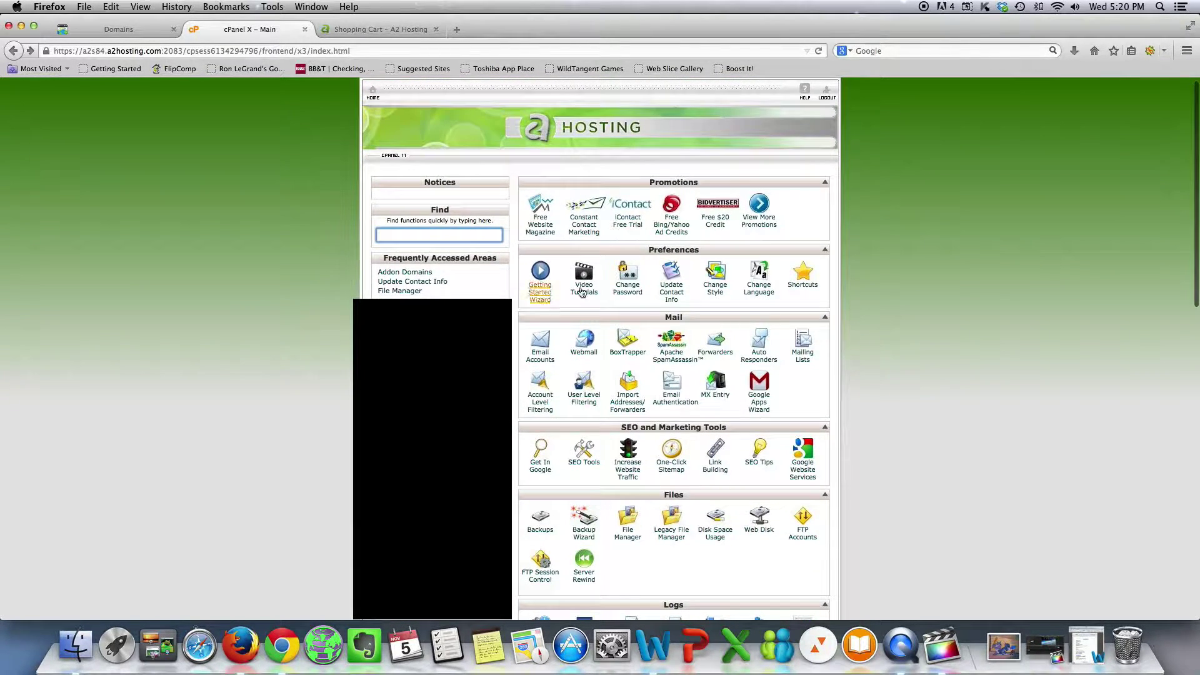
left_click(673, 294)
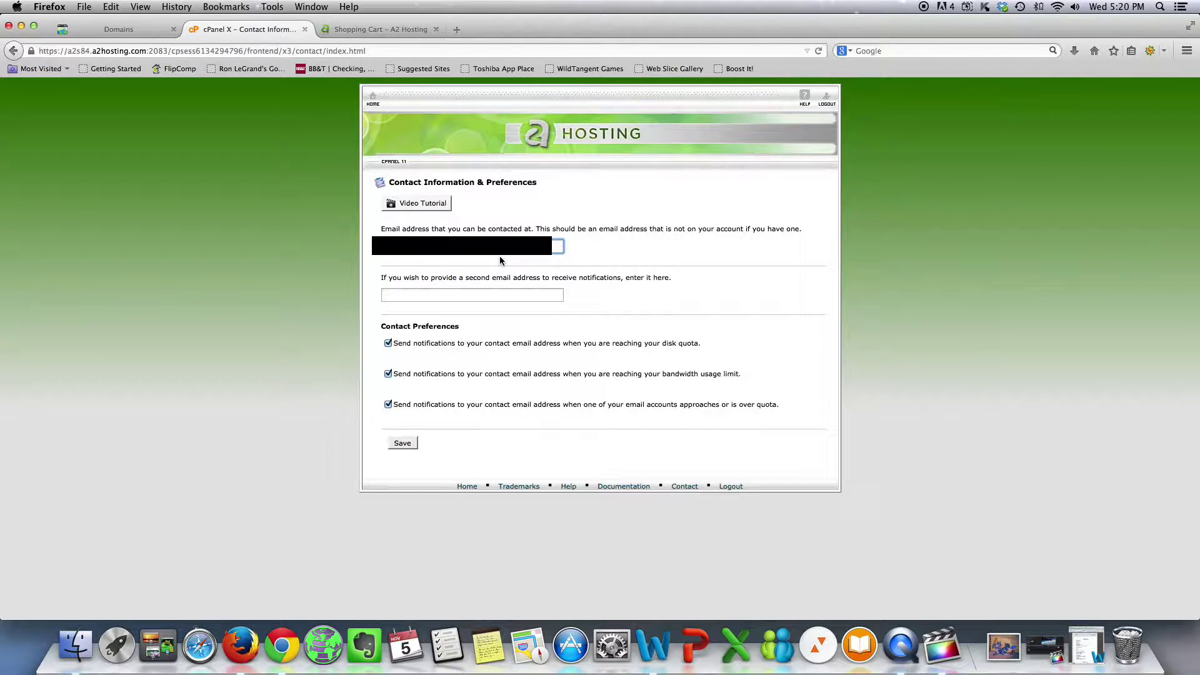
left_click(402, 444)
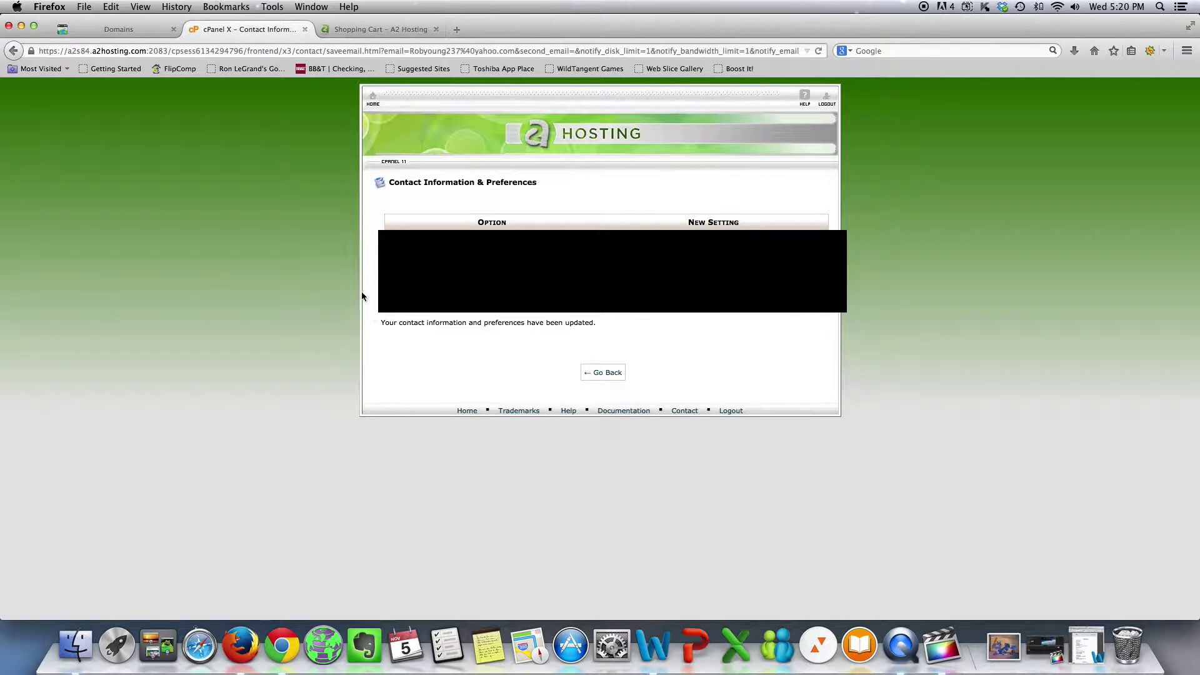
left_click(372, 98)
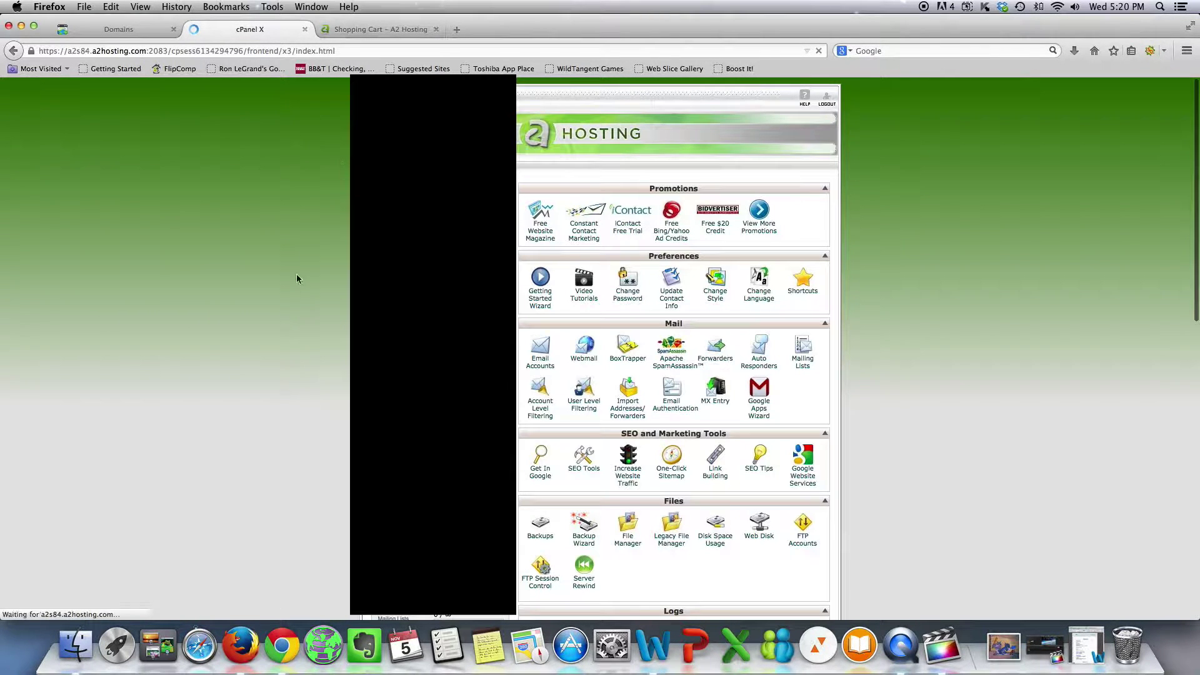
Browse the cPanel tools down to Softaculous and open Wordpress – A2 Optimized.
scroll(285, 417, "down", 2)
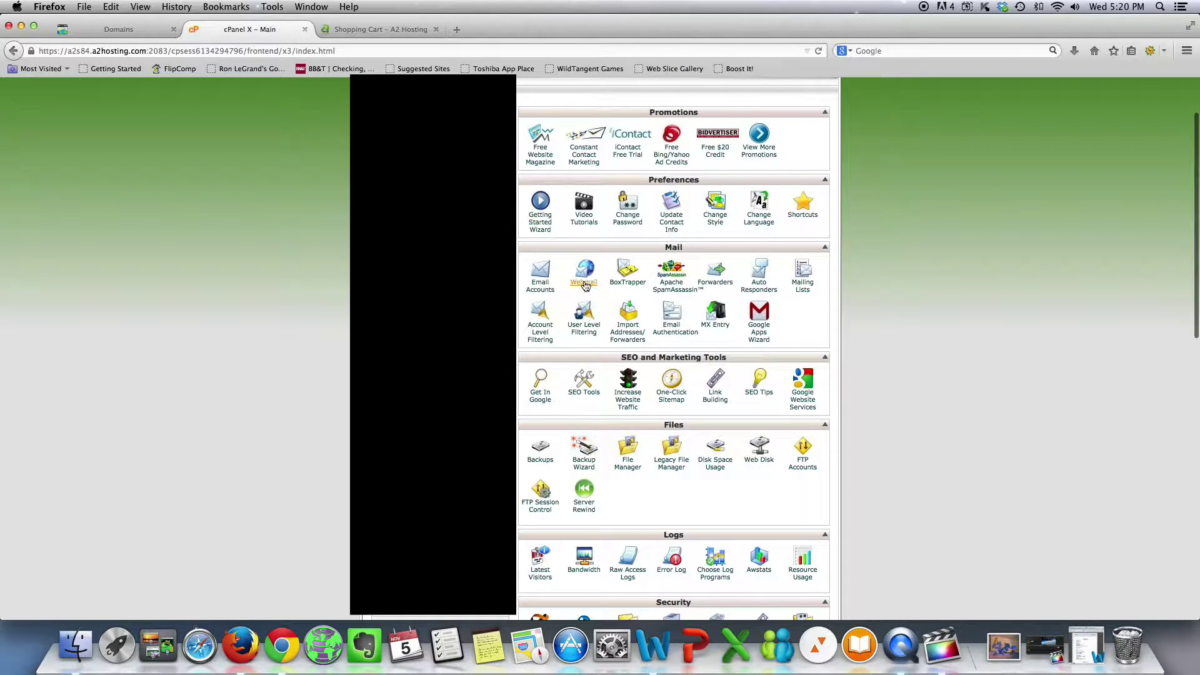
scroll(561, 524, "down", 9)
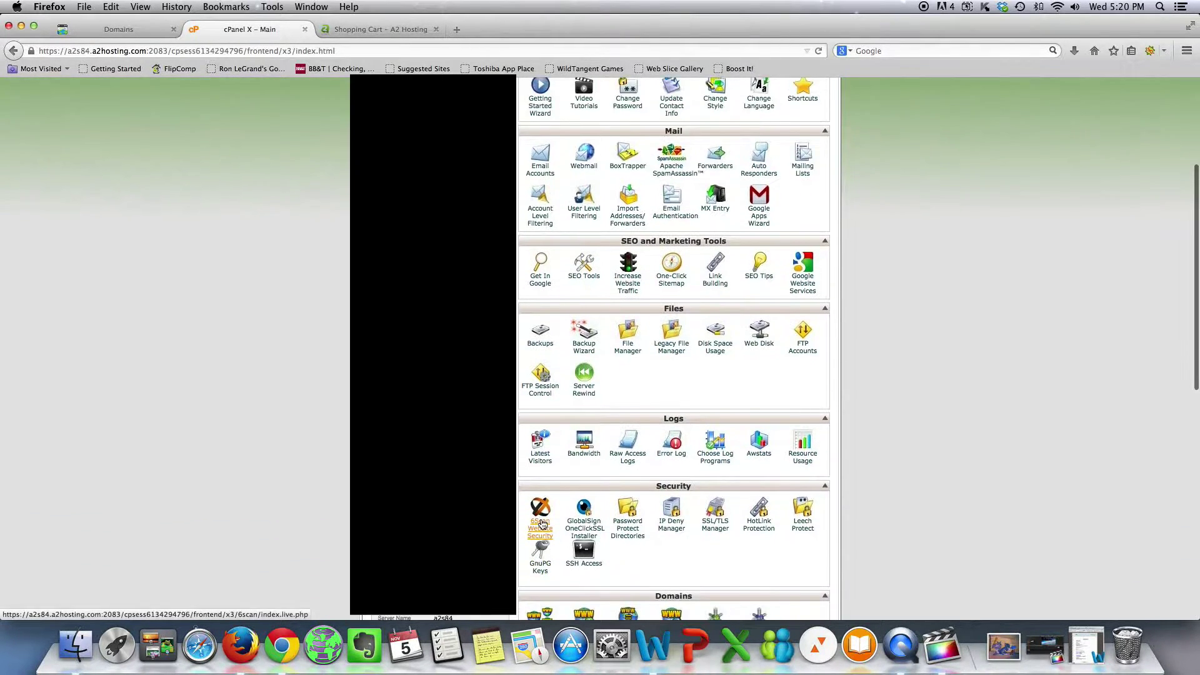
scroll(541, 524, "down", 8)
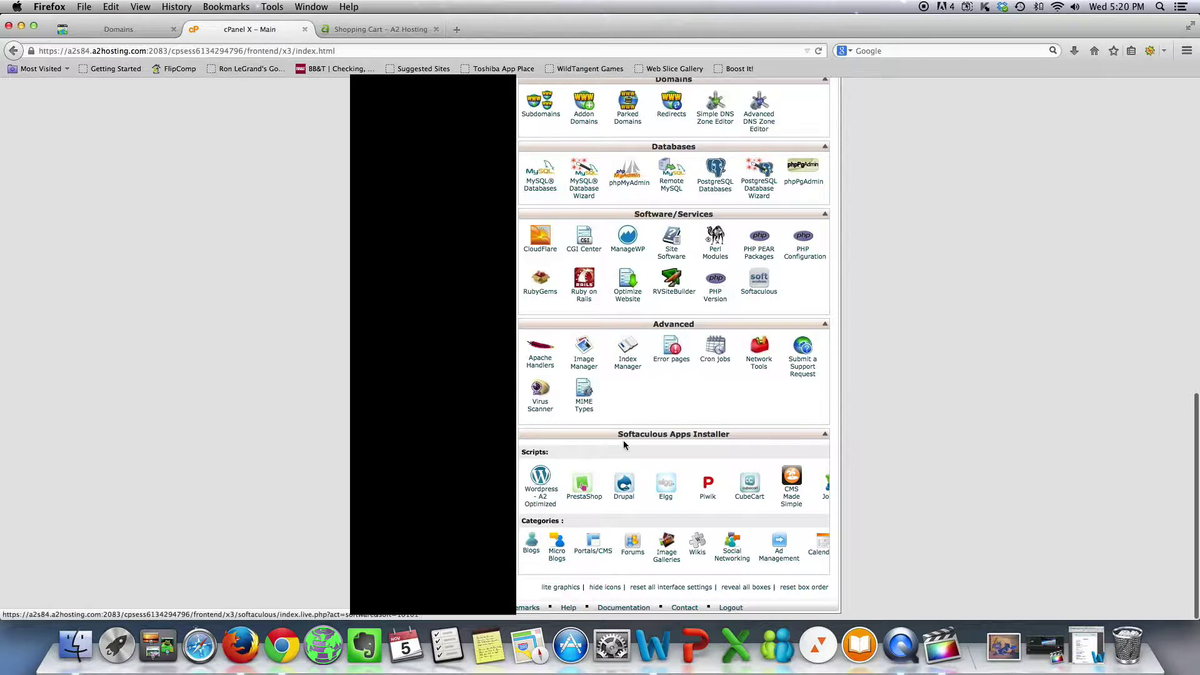
scroll(619, 447, "up", 13)
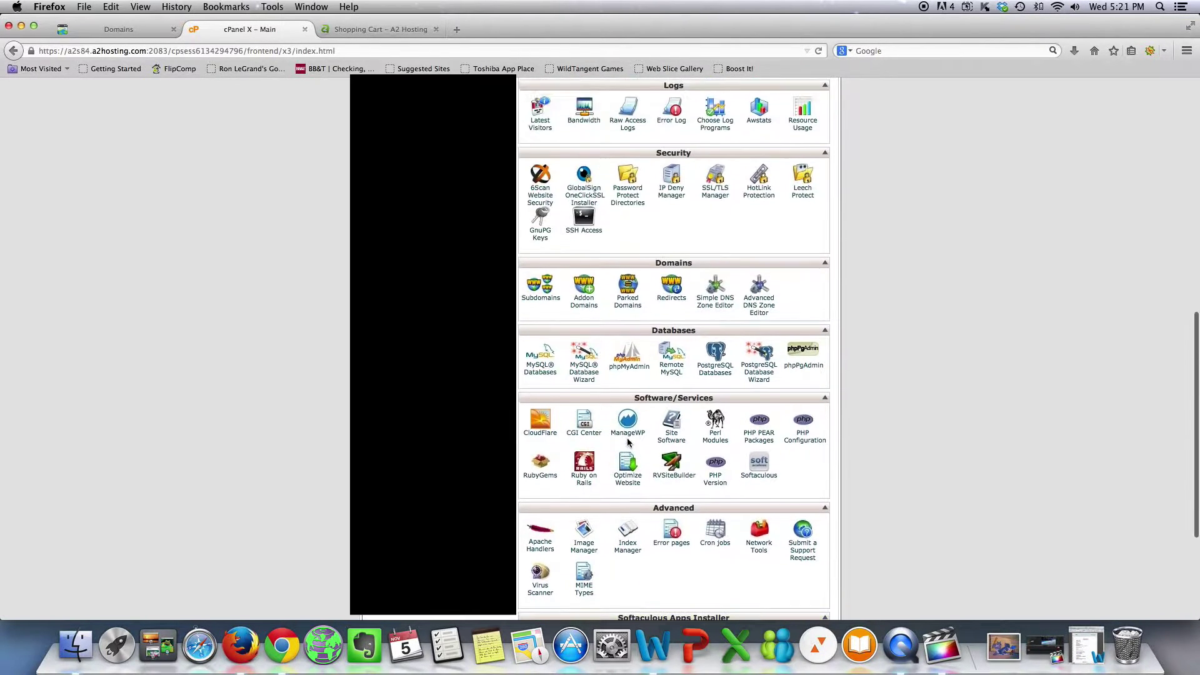
scroll(628, 443, "down", 13)
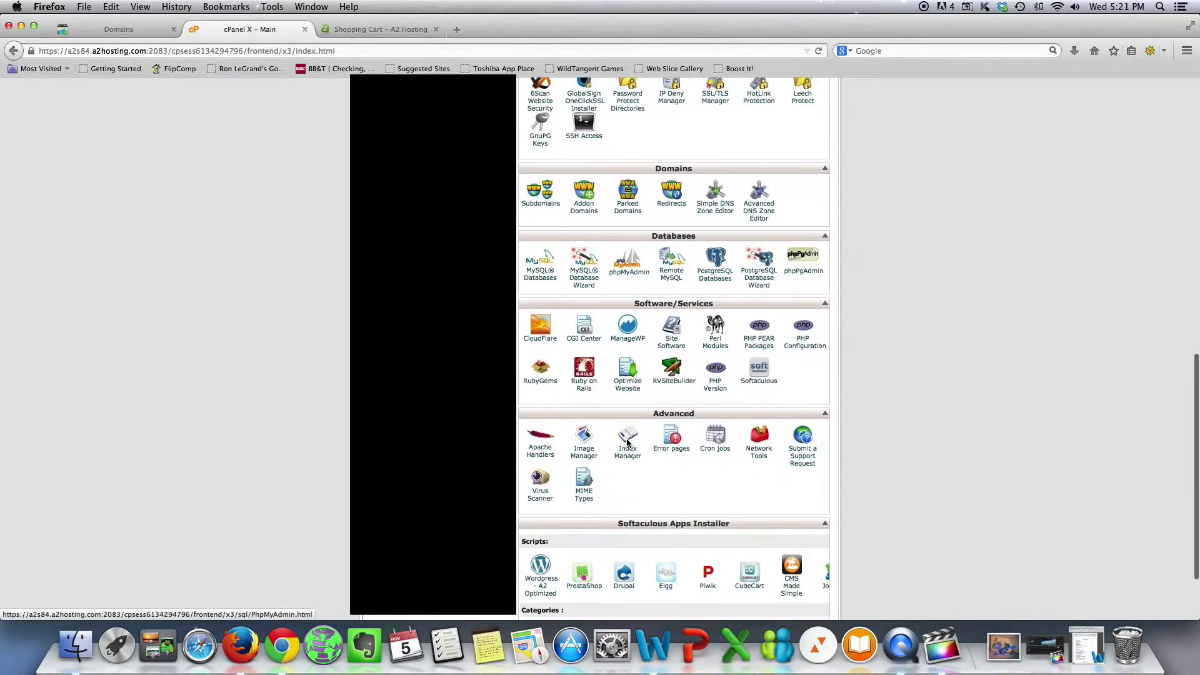
scroll(628, 443, "down", 1)
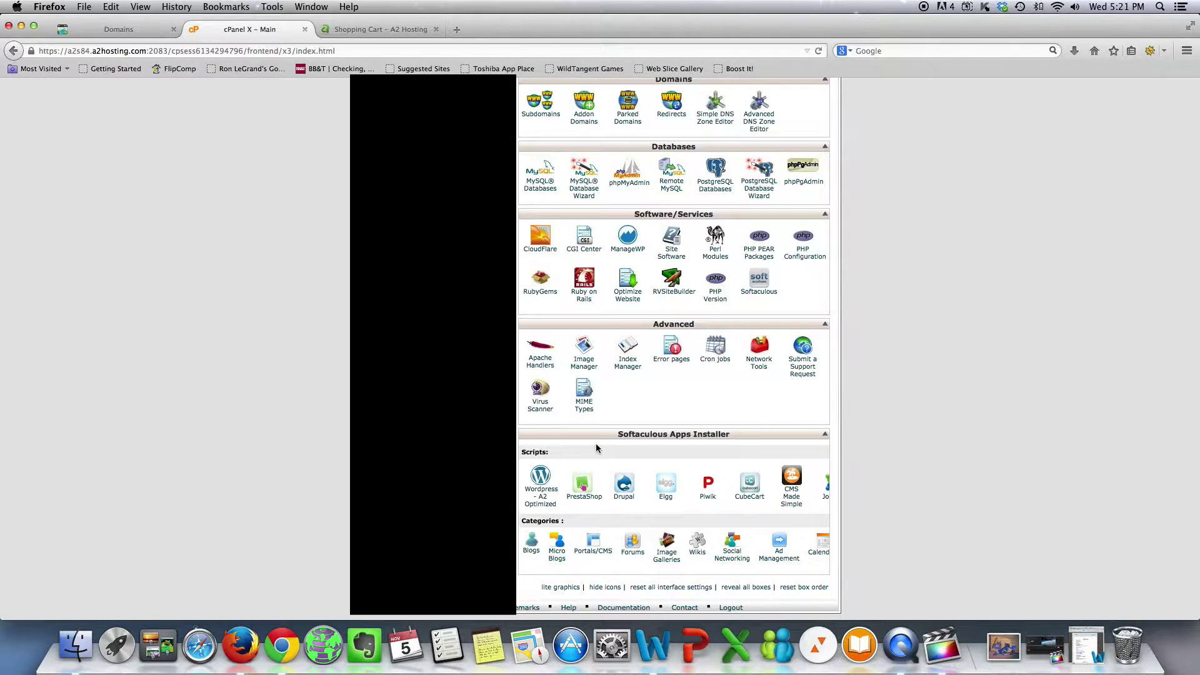
scroll(617, 441, "up", 2)
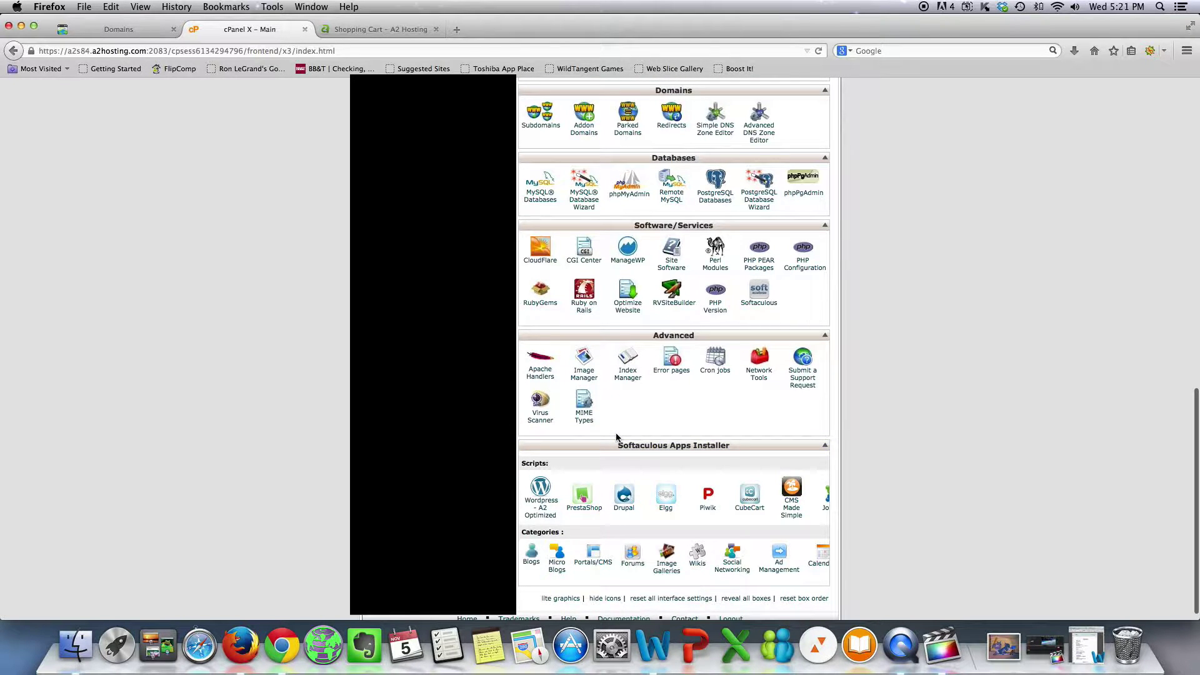
scroll(616, 438, "up", 10)
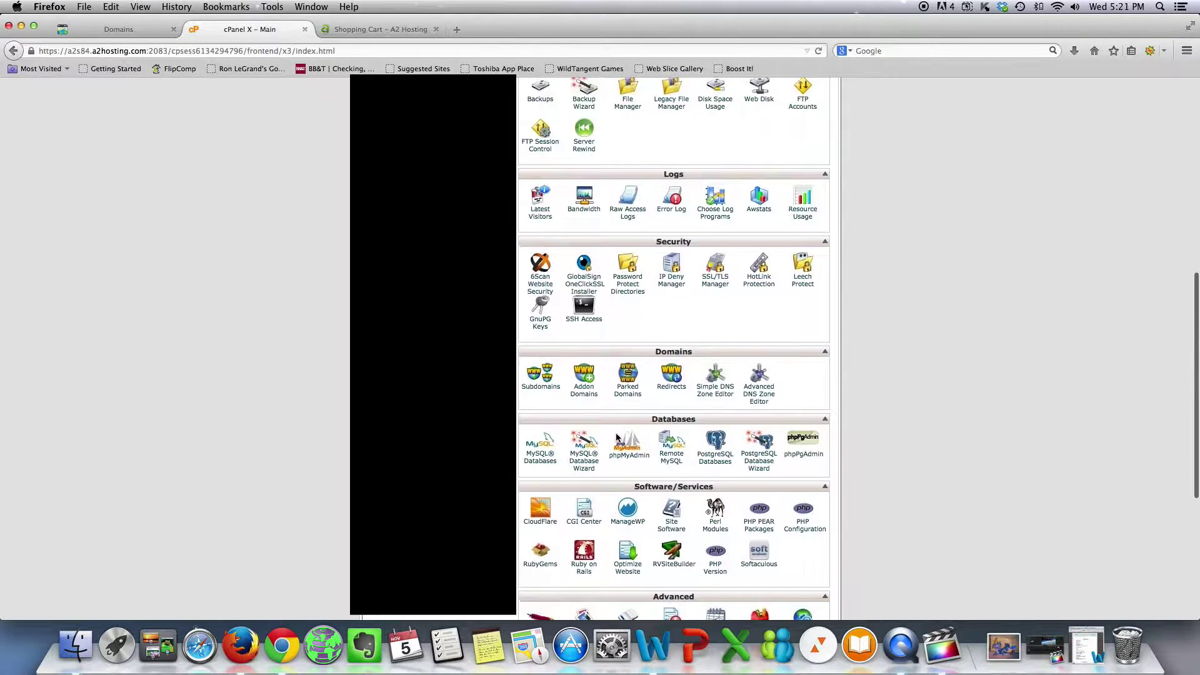
scroll(616, 438, "up", 10)
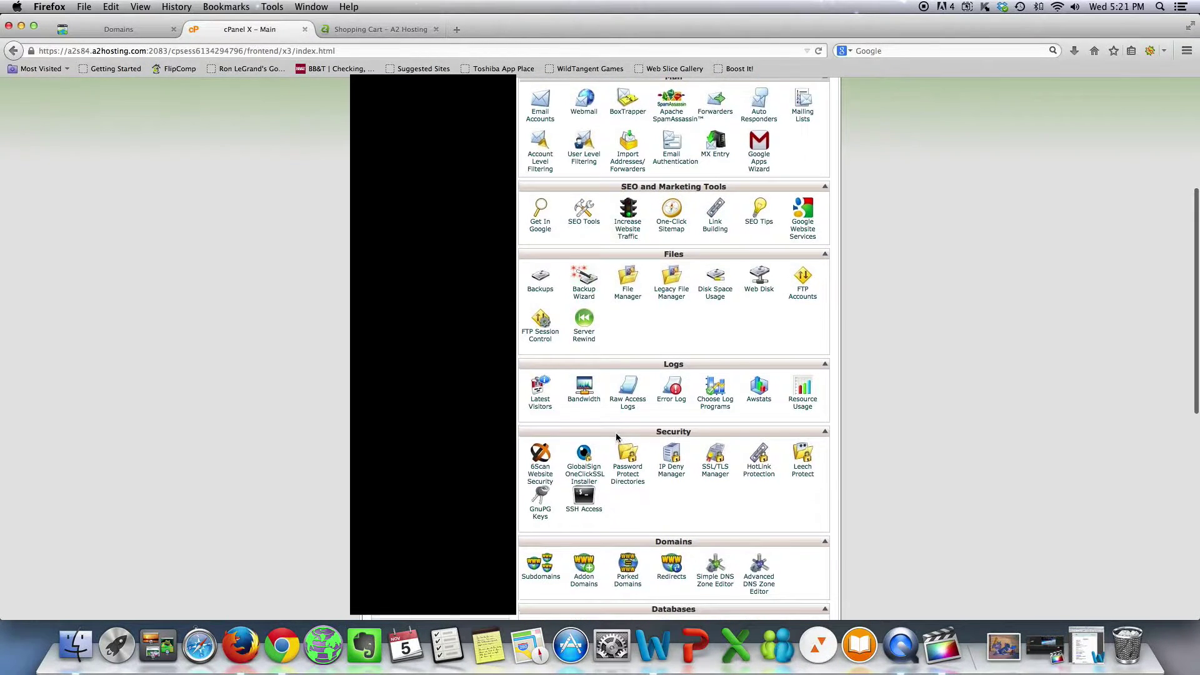
scroll(616, 438, "up", 1)
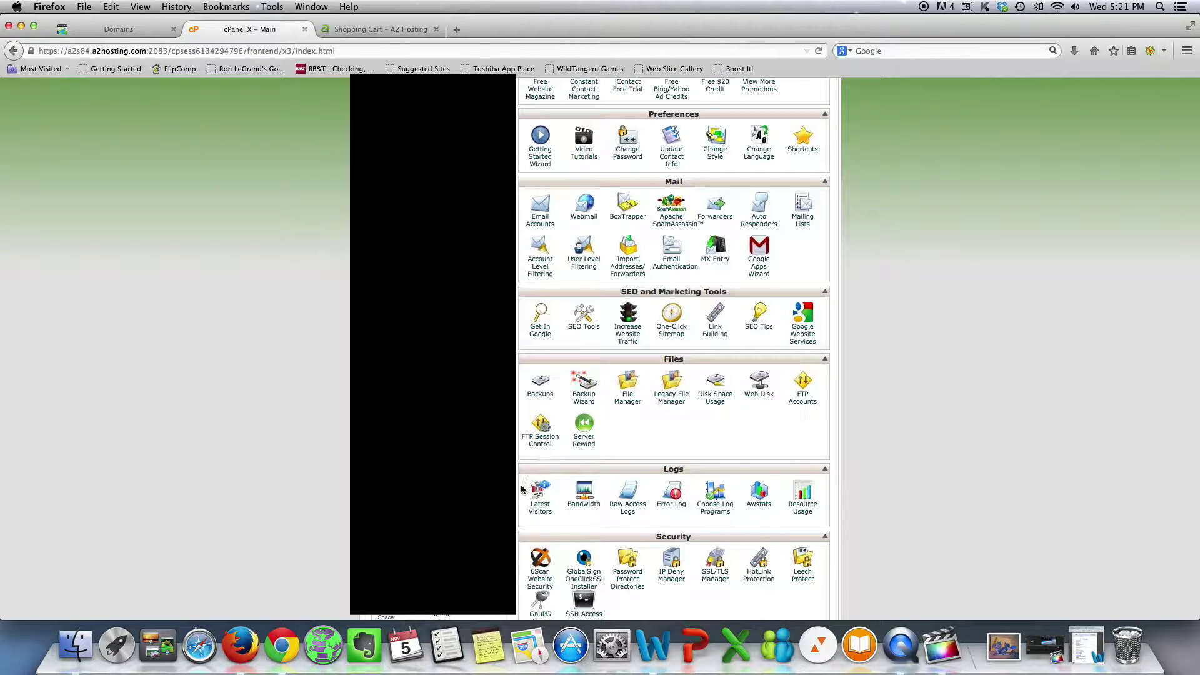
scroll(522, 503, "down", 8)
scroll(521, 503, "down", 8)
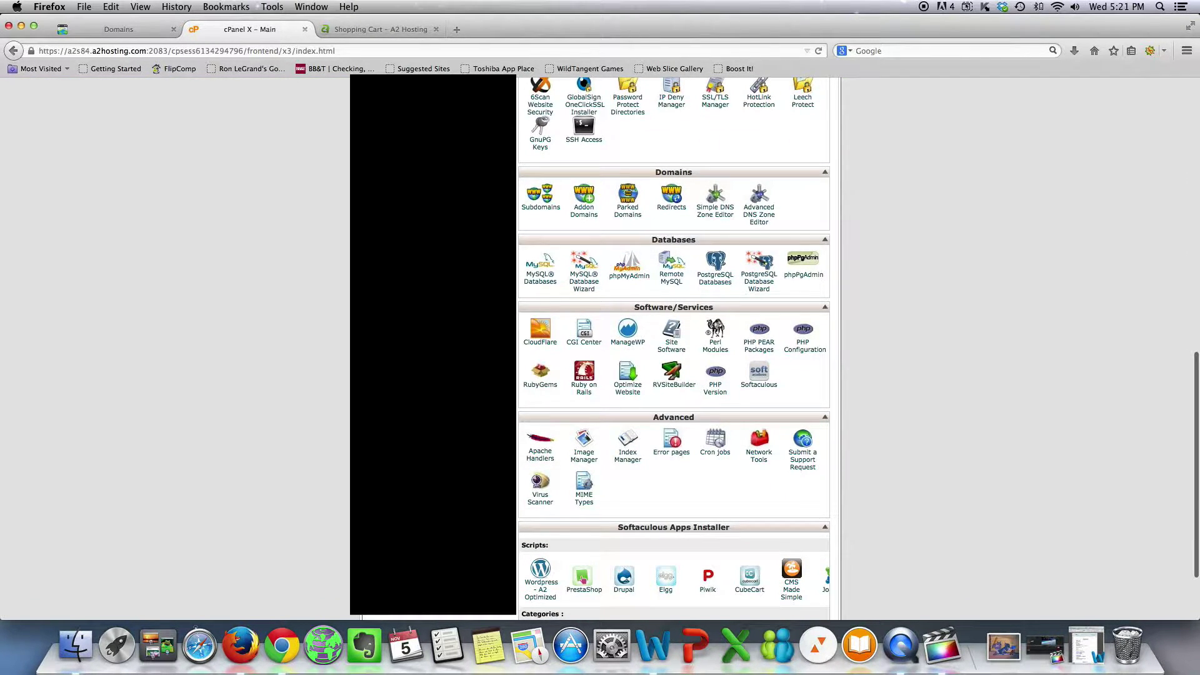
scroll(674, 349, "down", 3)
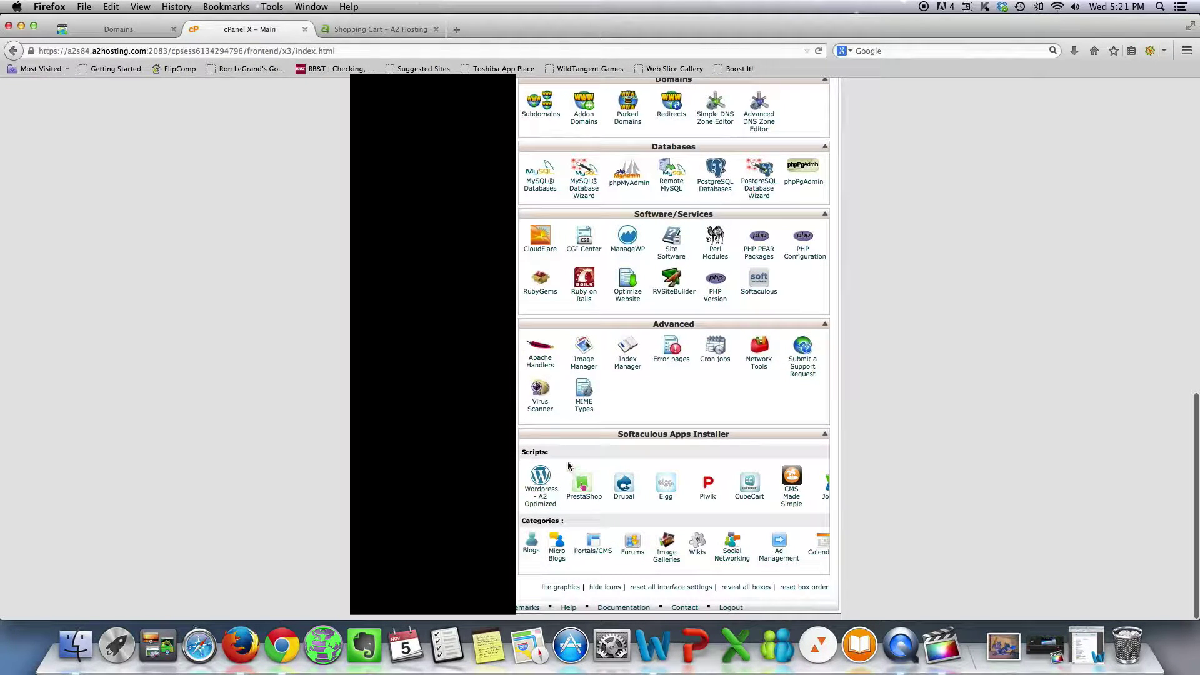
left_click(540, 481)
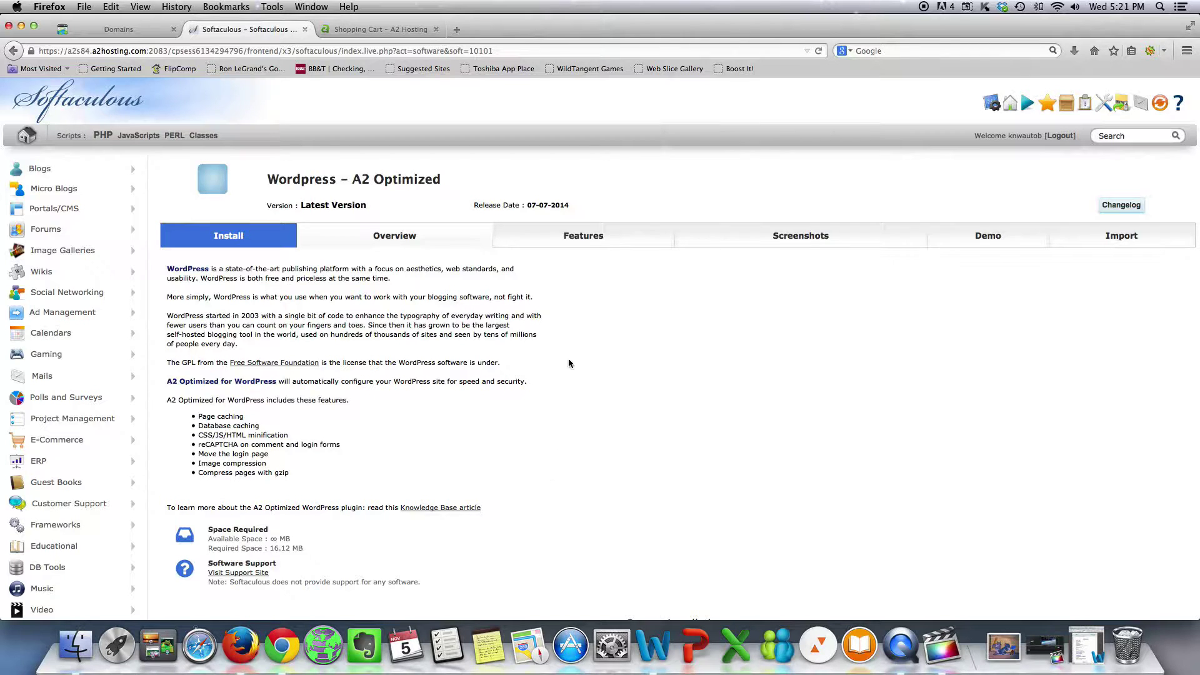
Open the Install tab of the Wordpress – A2 Optimized page.
left_click(222, 237)
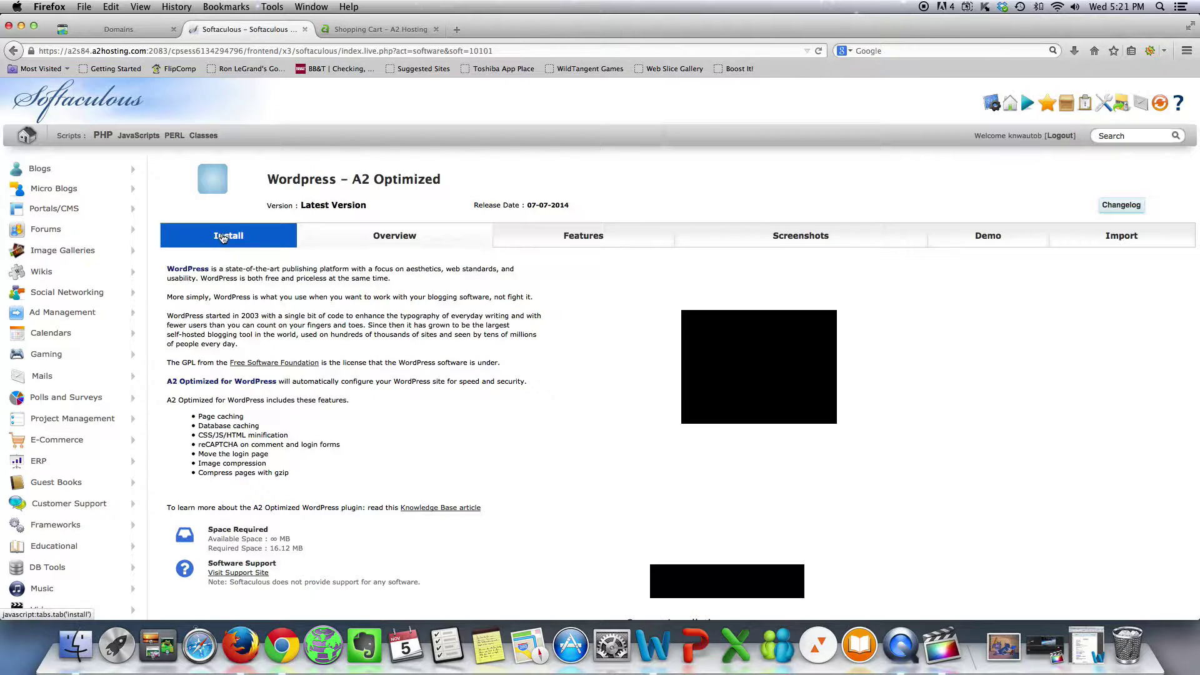
left_click(222, 237)
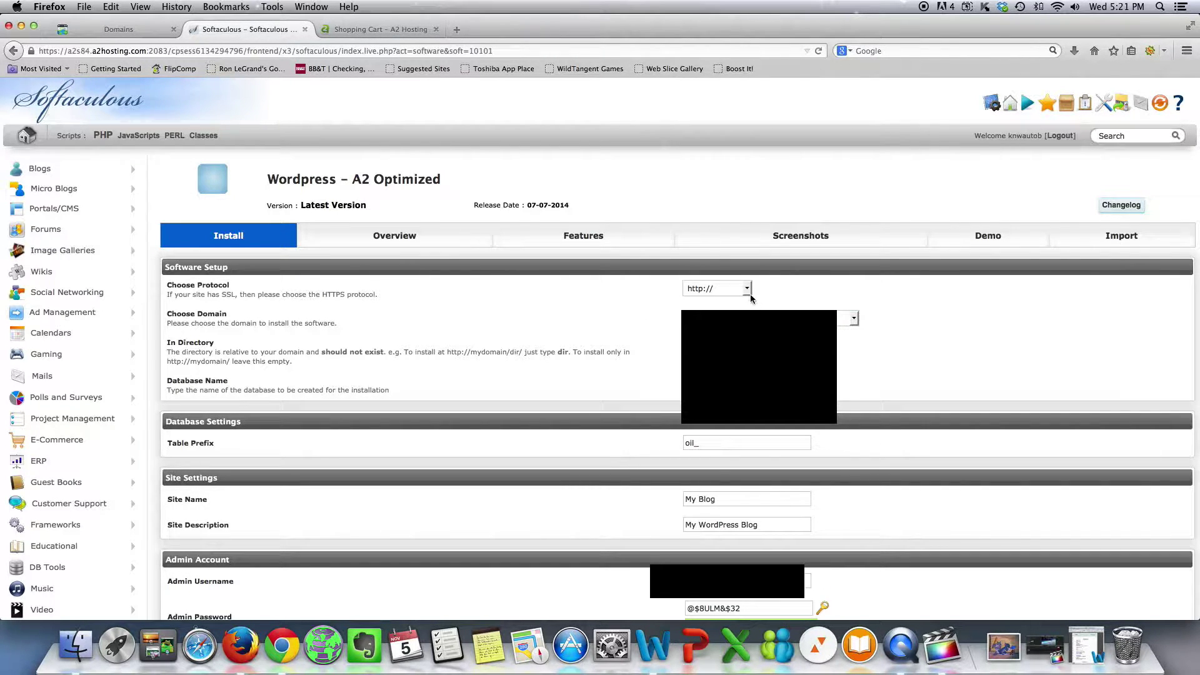
Choose mdimstestsite.info as the installation domain.
left_click(853, 319)
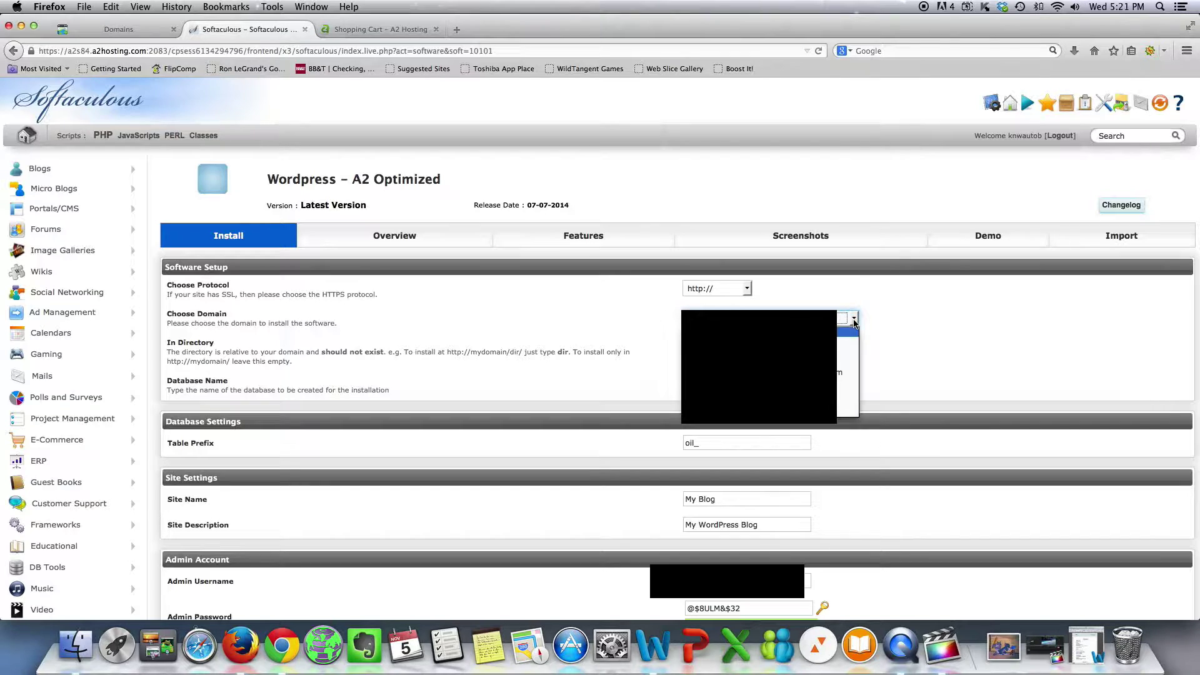
key("Down")
key("Down")
key("Down")
key("Up")
key("Up")
key("Return")
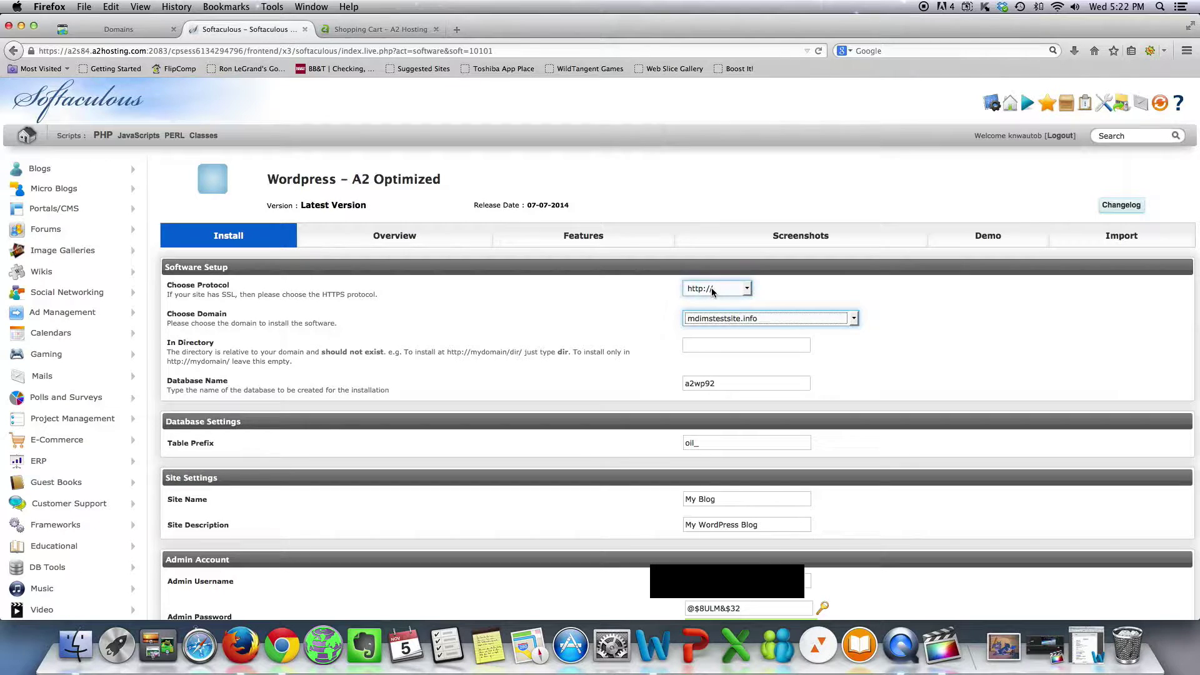
left_click(747, 290)
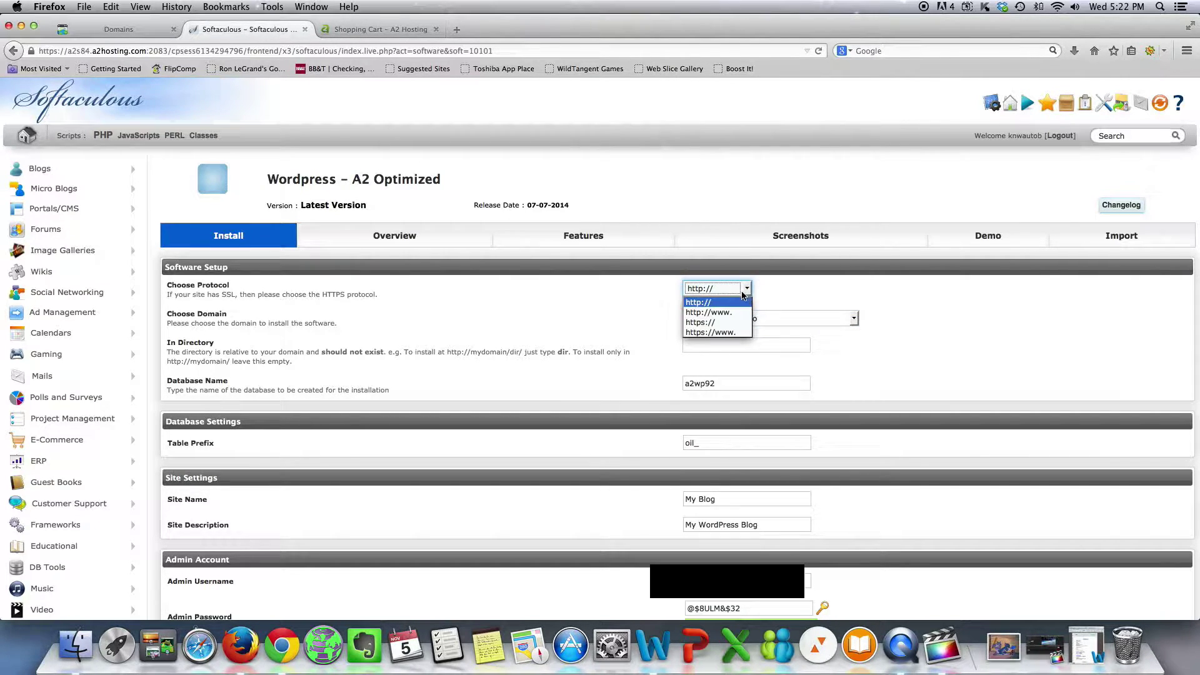
left_click(725, 314)
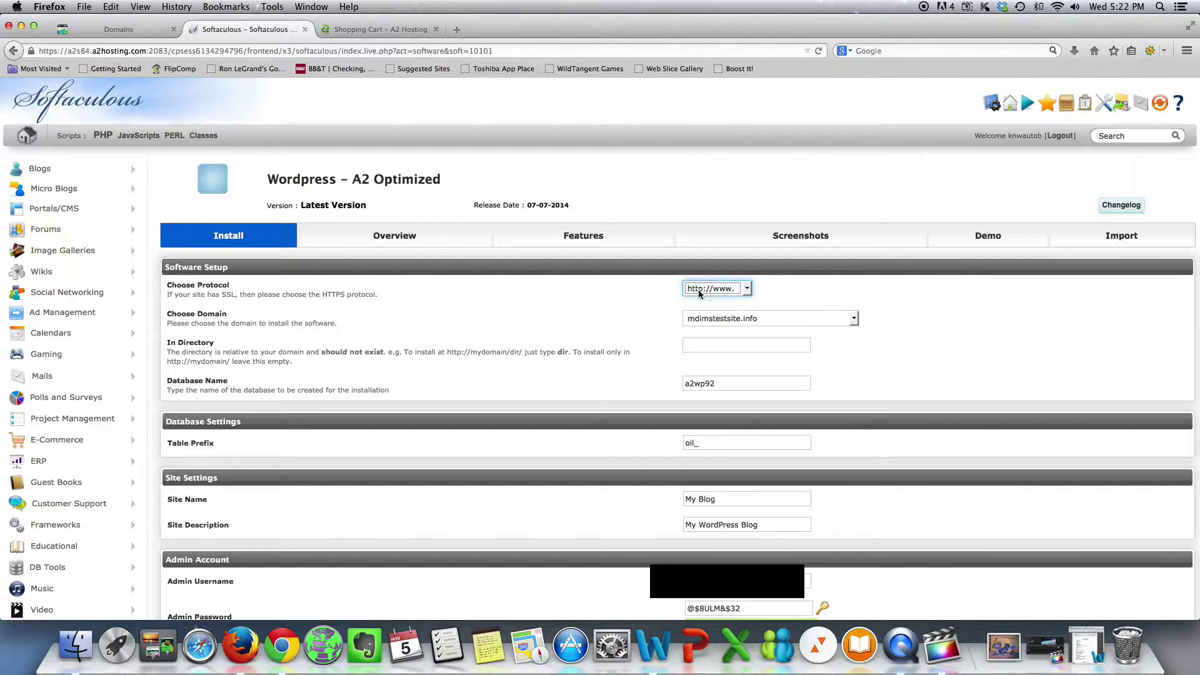
left_click(728, 290)
left_click(711, 303)
key("Up")
left_click(718, 288)
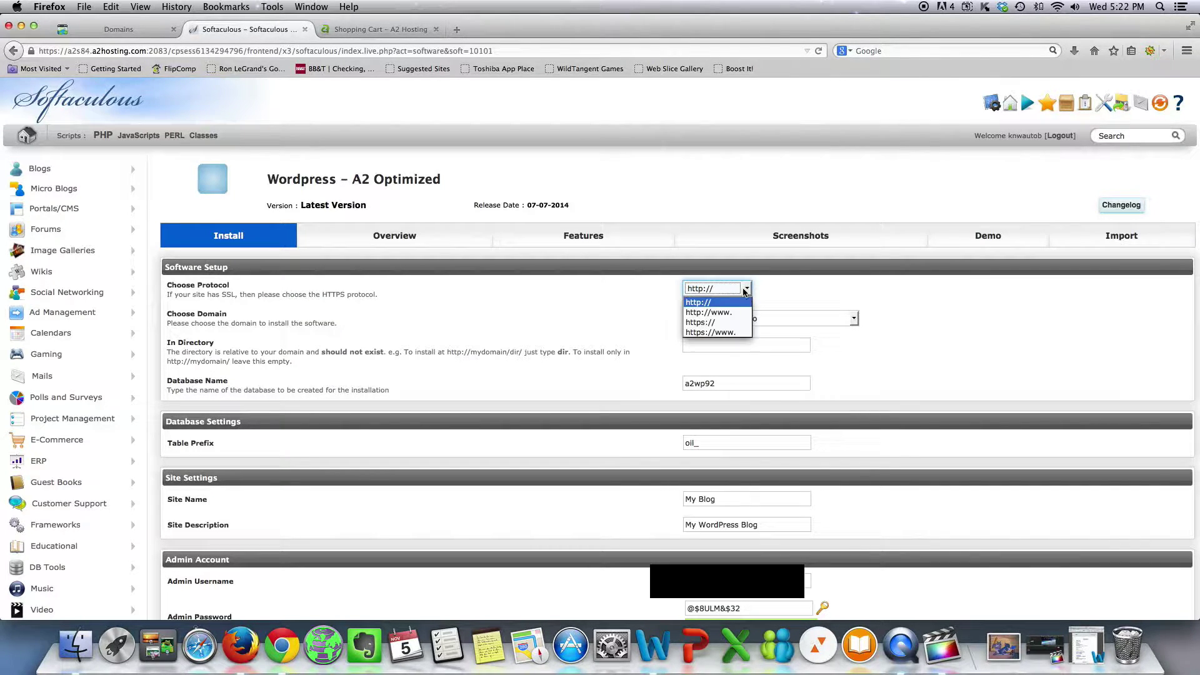
left_click(722, 313)
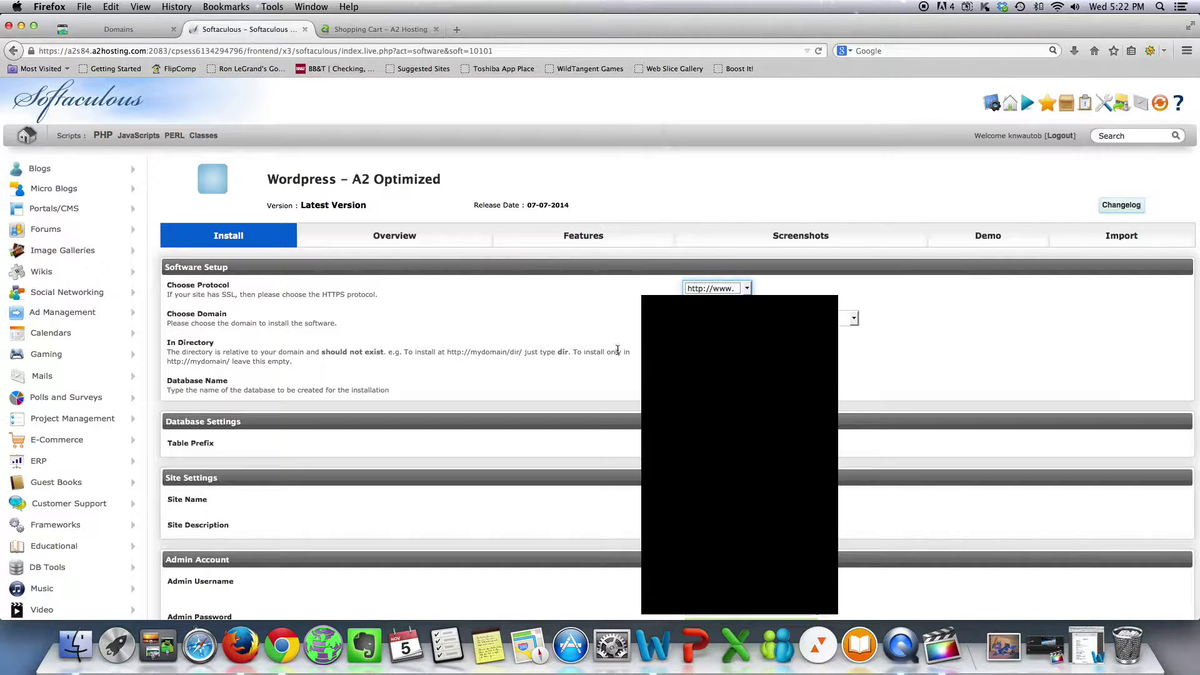
Review Site Settings, keeping site name My Blog and the default description.
scroll(399, 350, "down", 5)
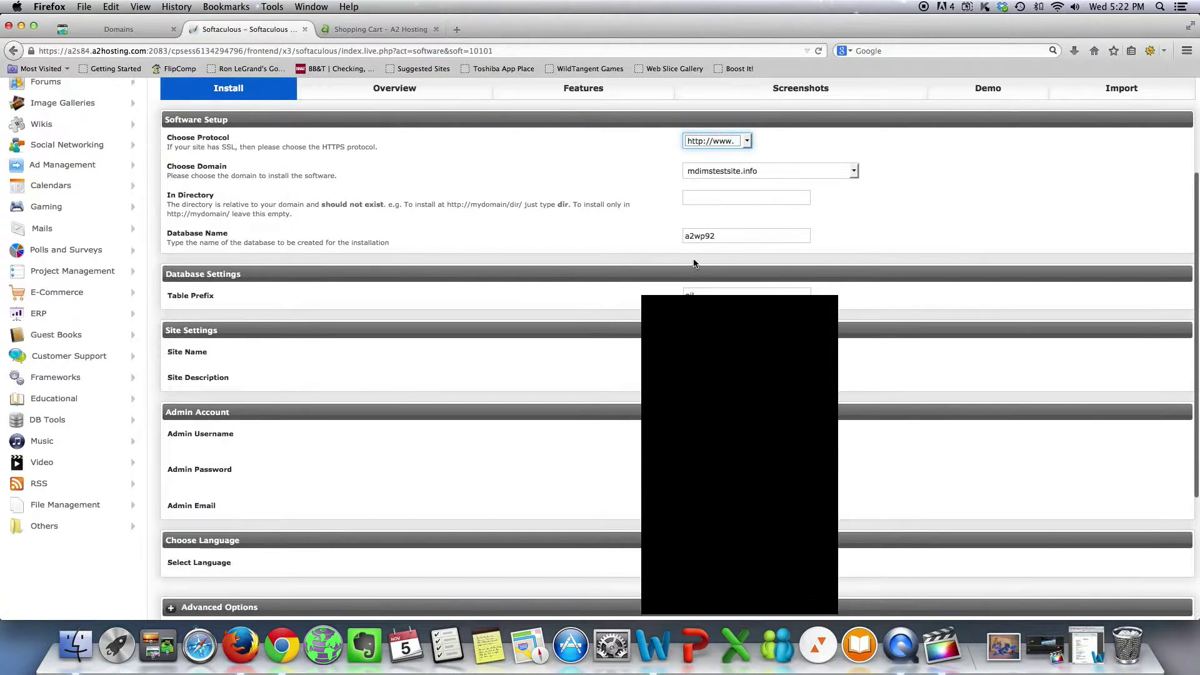
scroll(739, 272, "down", 3)
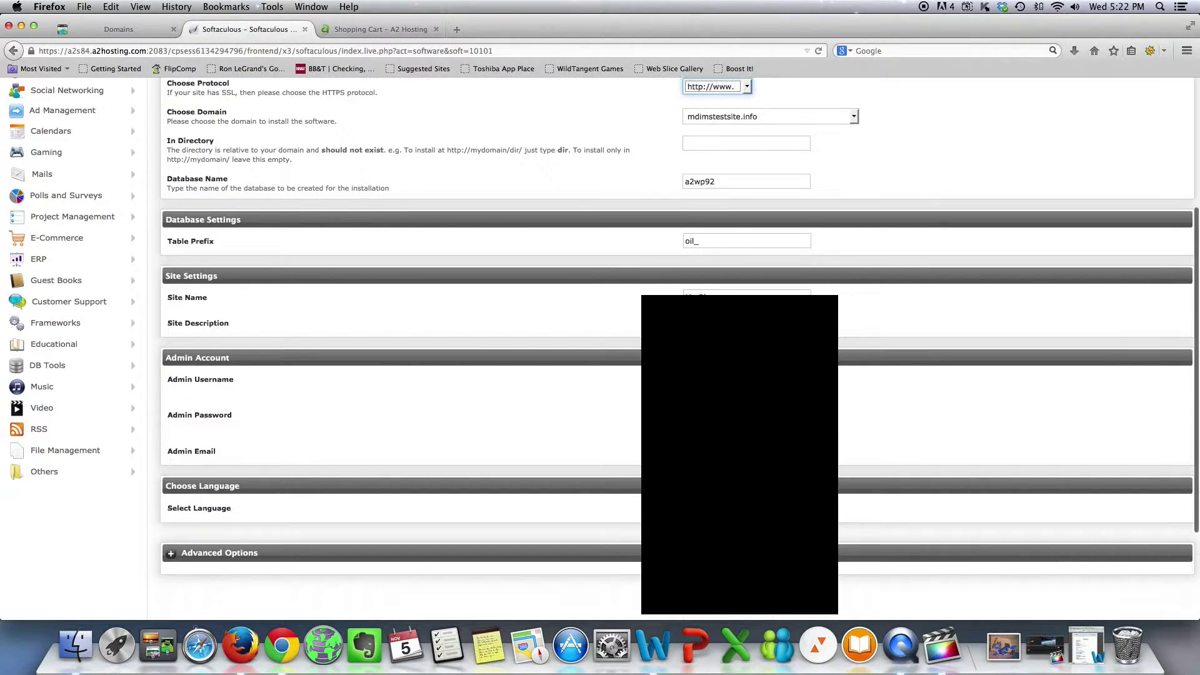
left_click(761, 294)
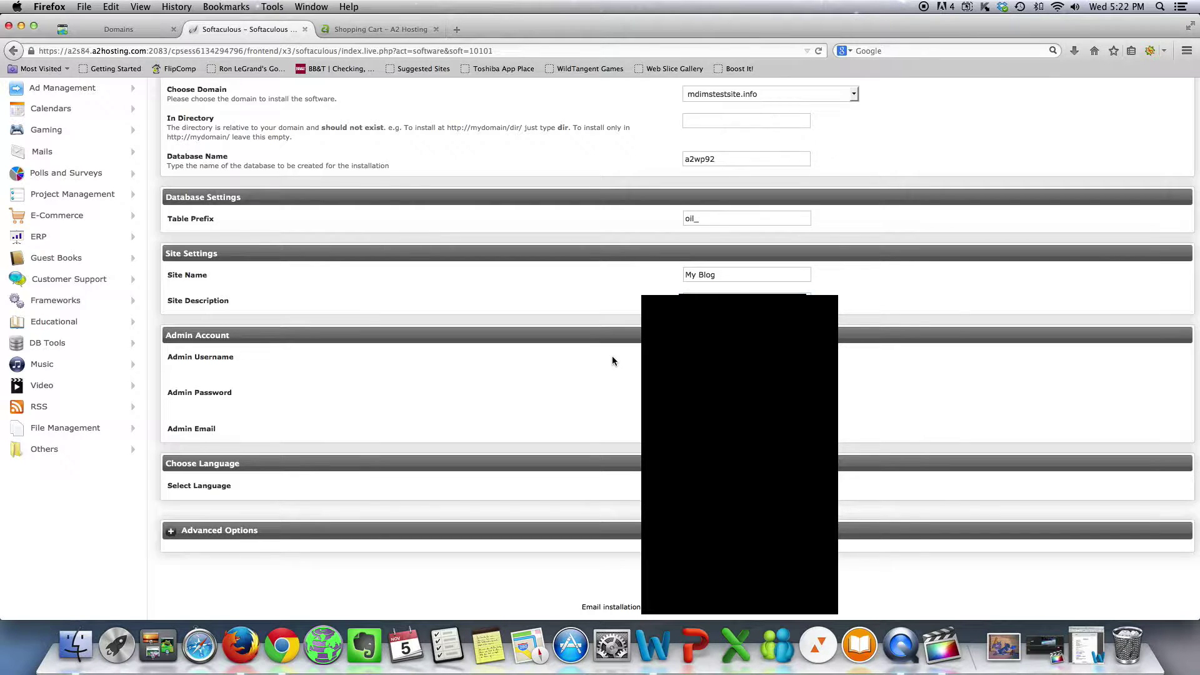
scroll(613, 355, "down", 2)
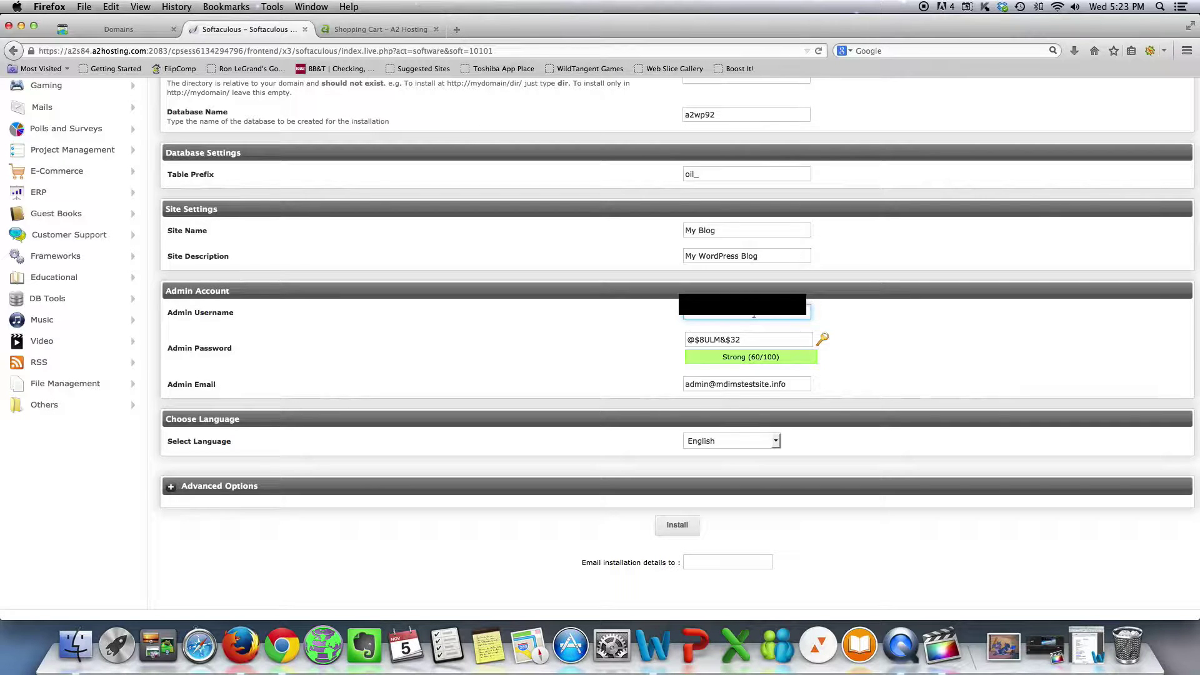
Enter the admin username and password, leaving the installation-details e-mail blank.
left_click(658, 321)
left_click(756, 315)
left_click(734, 339)
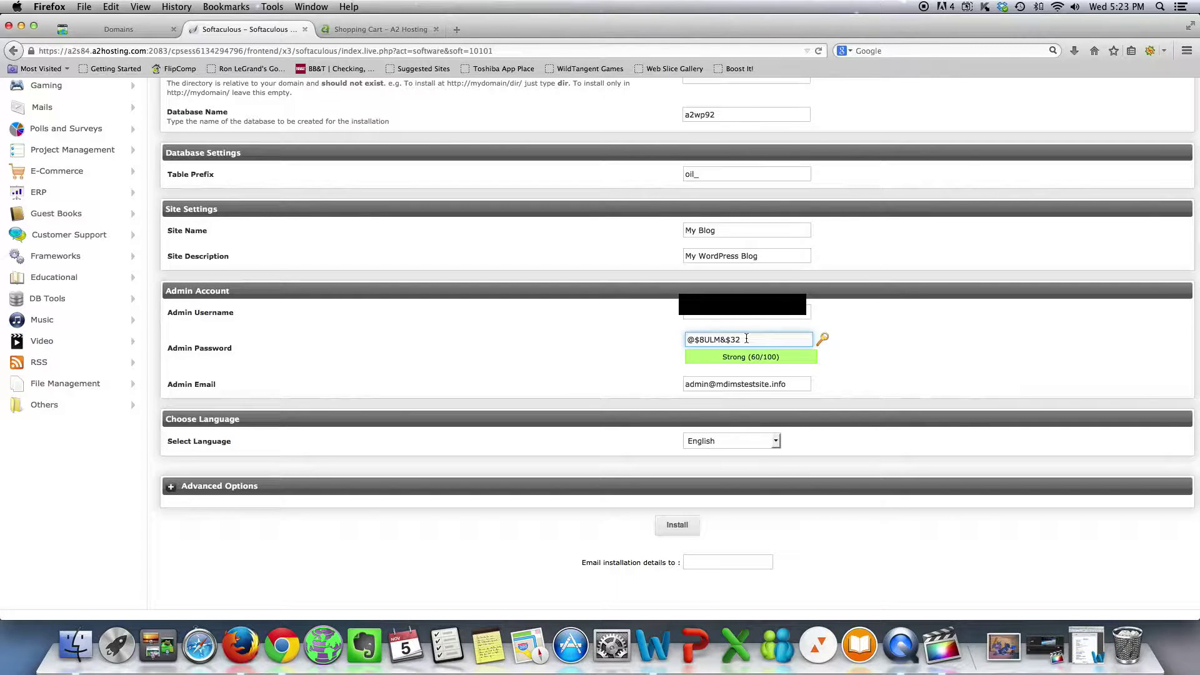
left_click(711, 320)
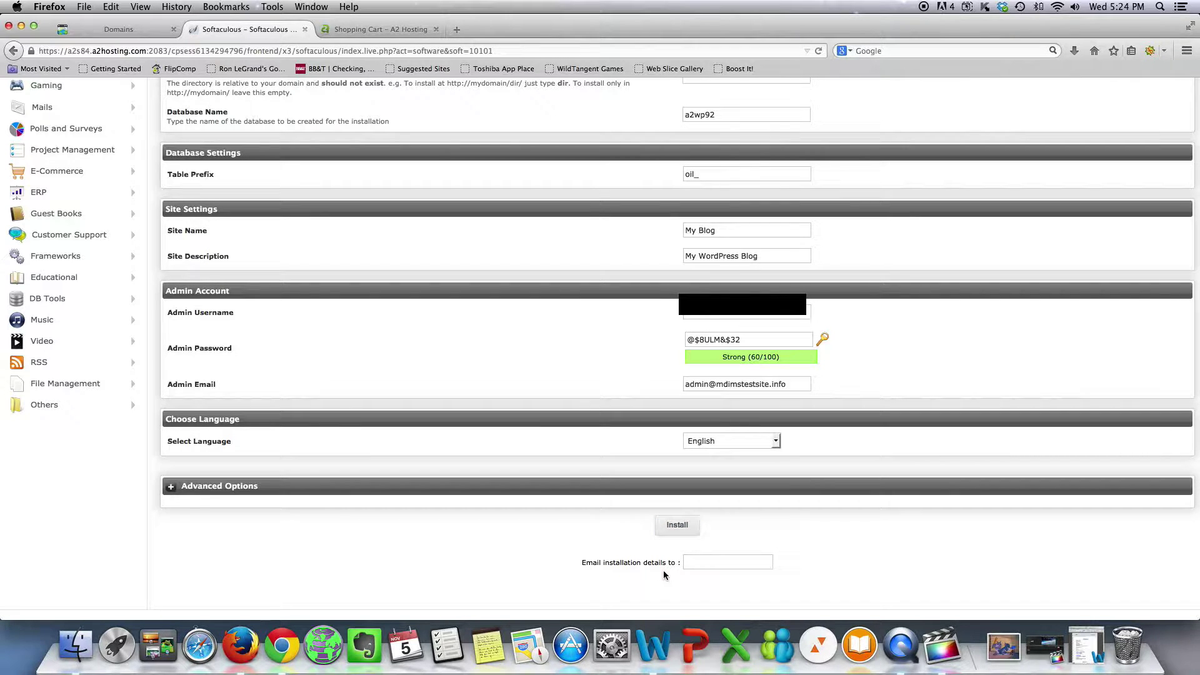
left_click(697, 564)
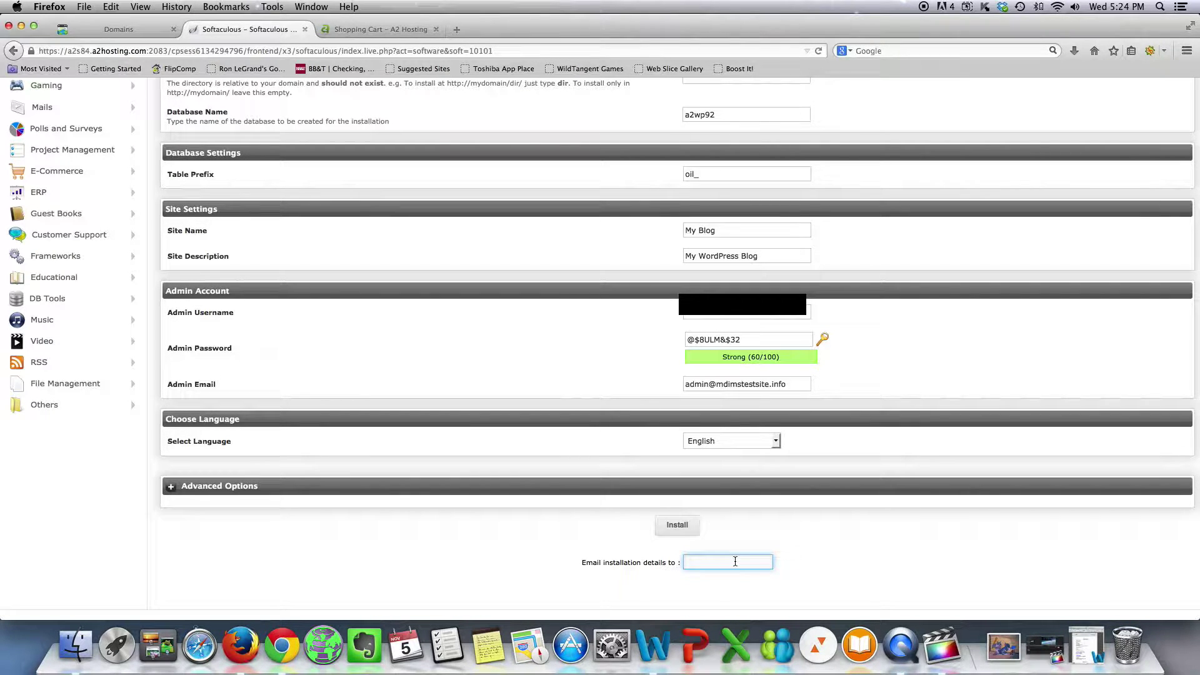
left_click(733, 460)
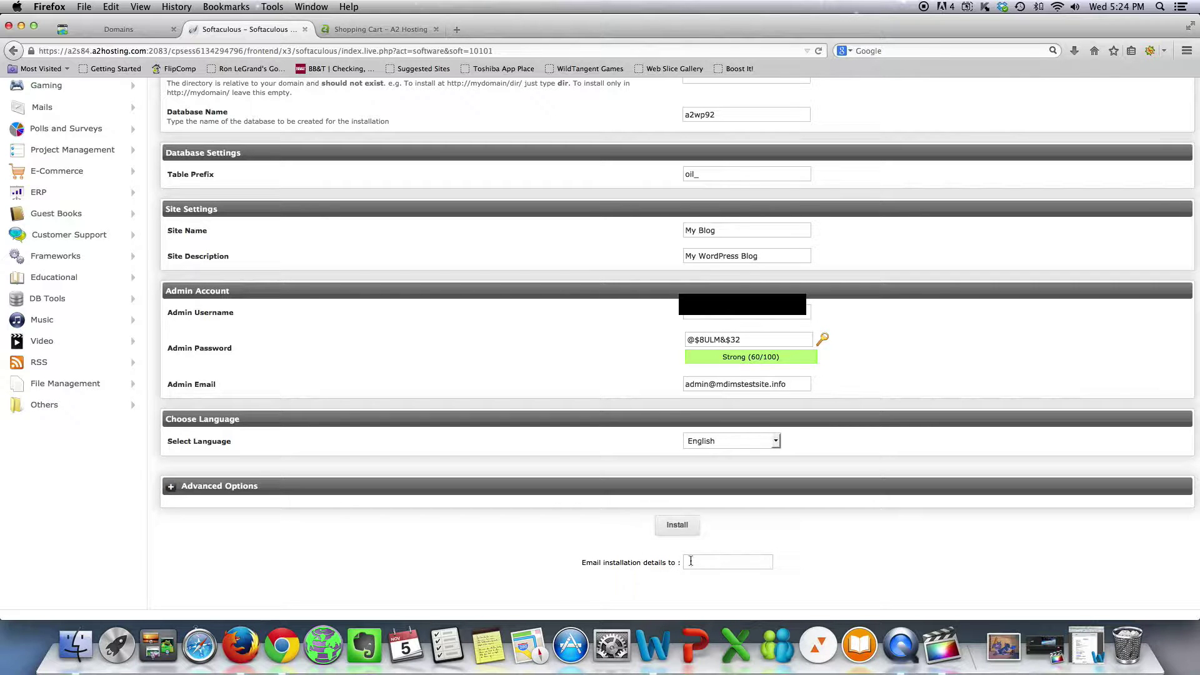
scroll(606, 543, "up", 5)
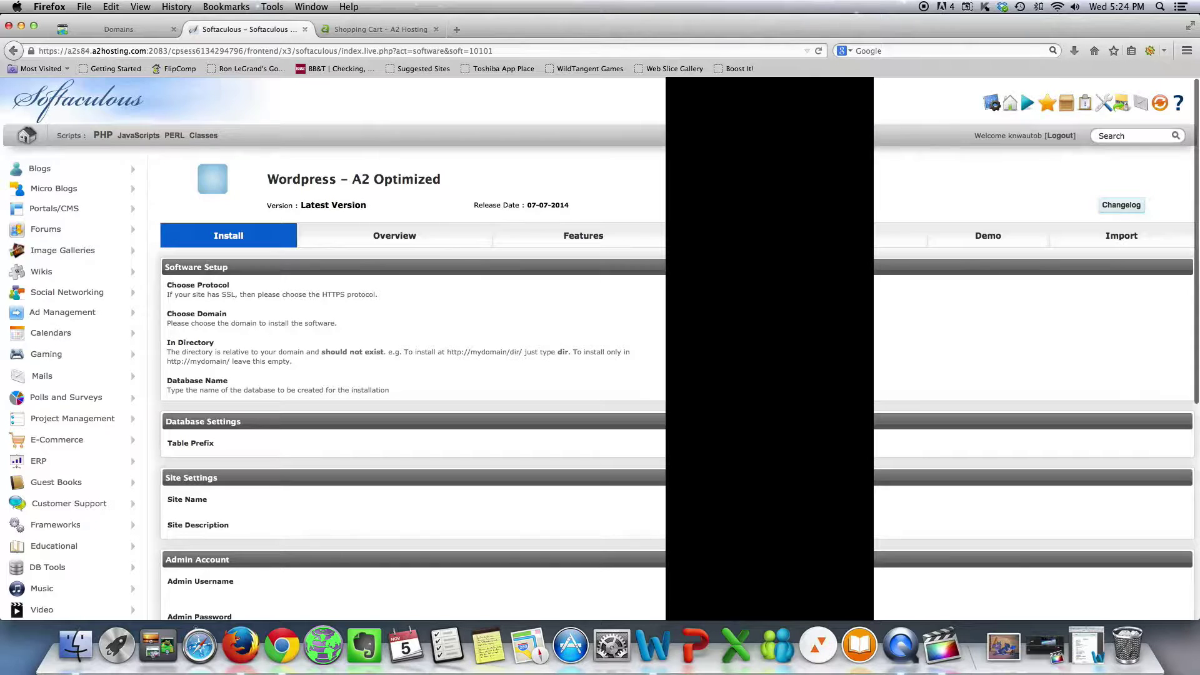
scroll(658, 412, "down", 5)
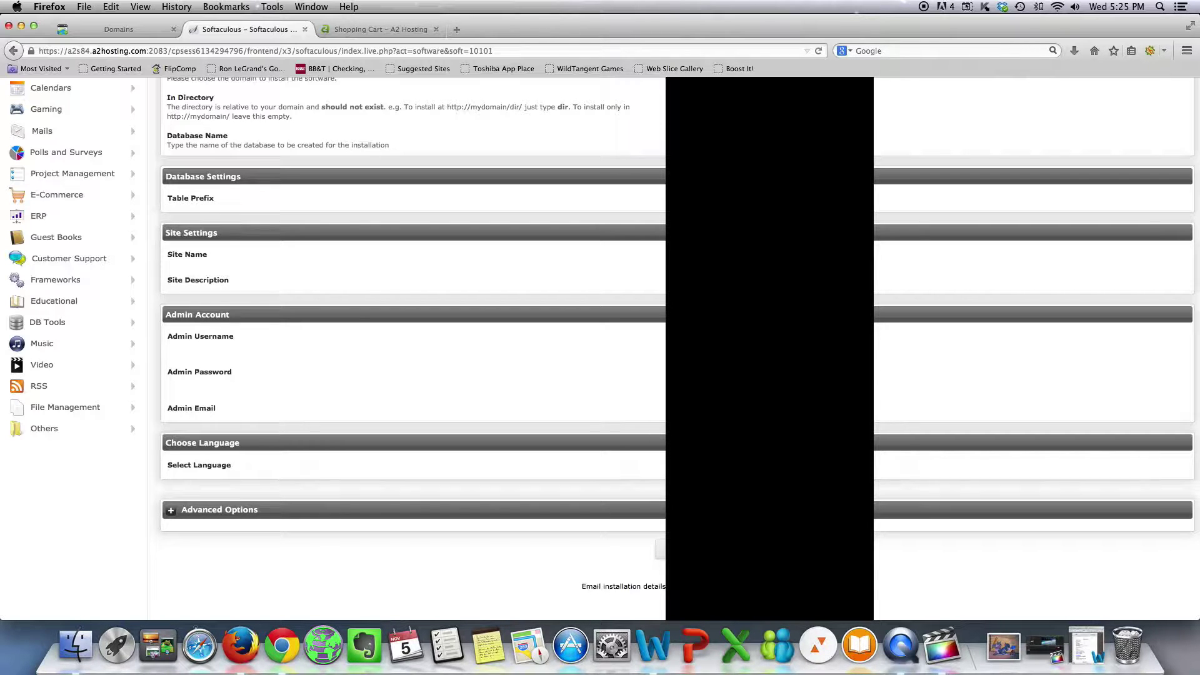
left_click(672, 555)
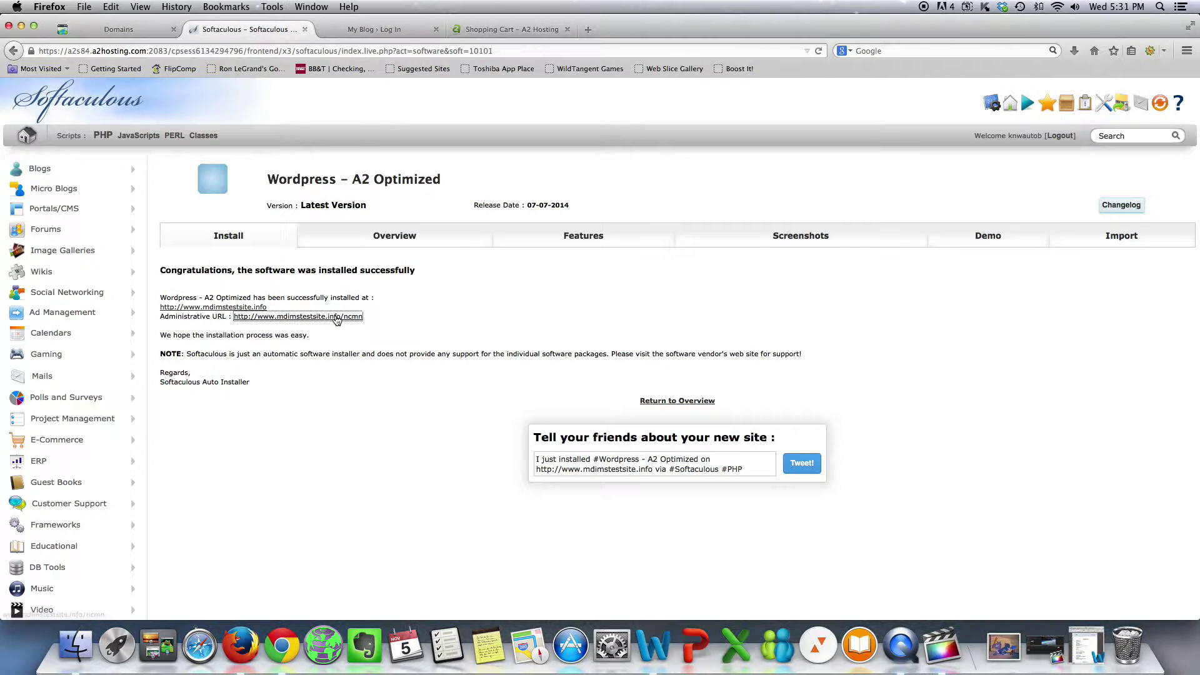
Log in at the Administrative URL with admin username, password and captcha answer, saving the password.
left_click(336, 318)
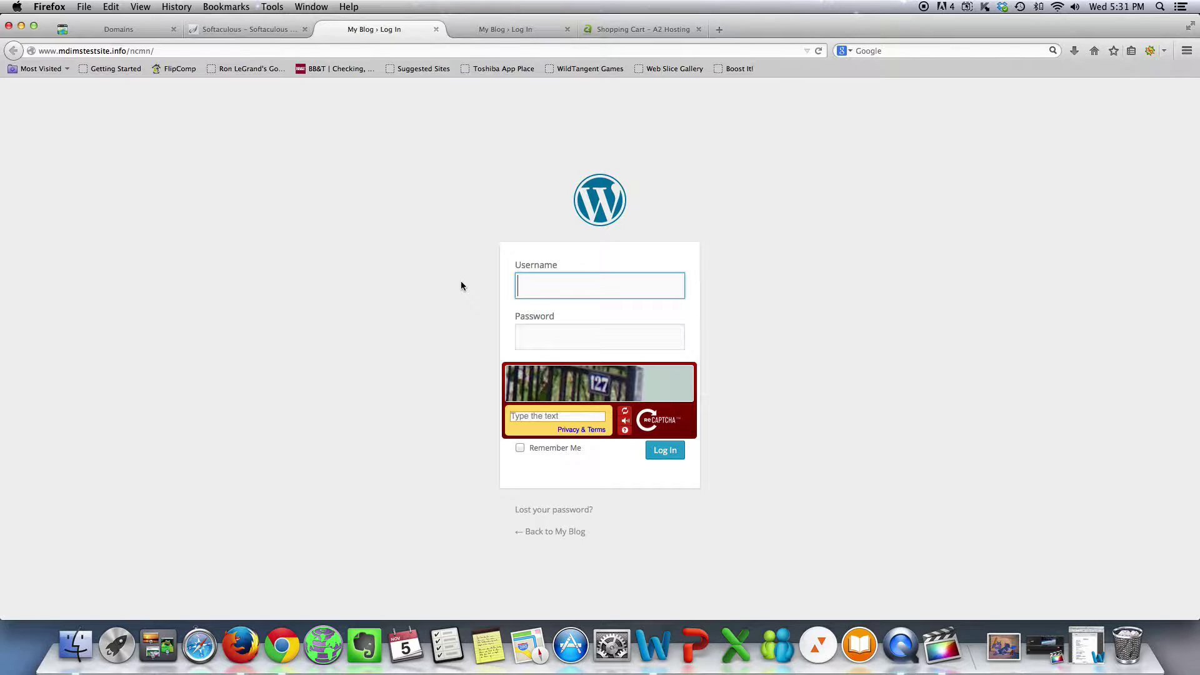
left_click(535, 335)
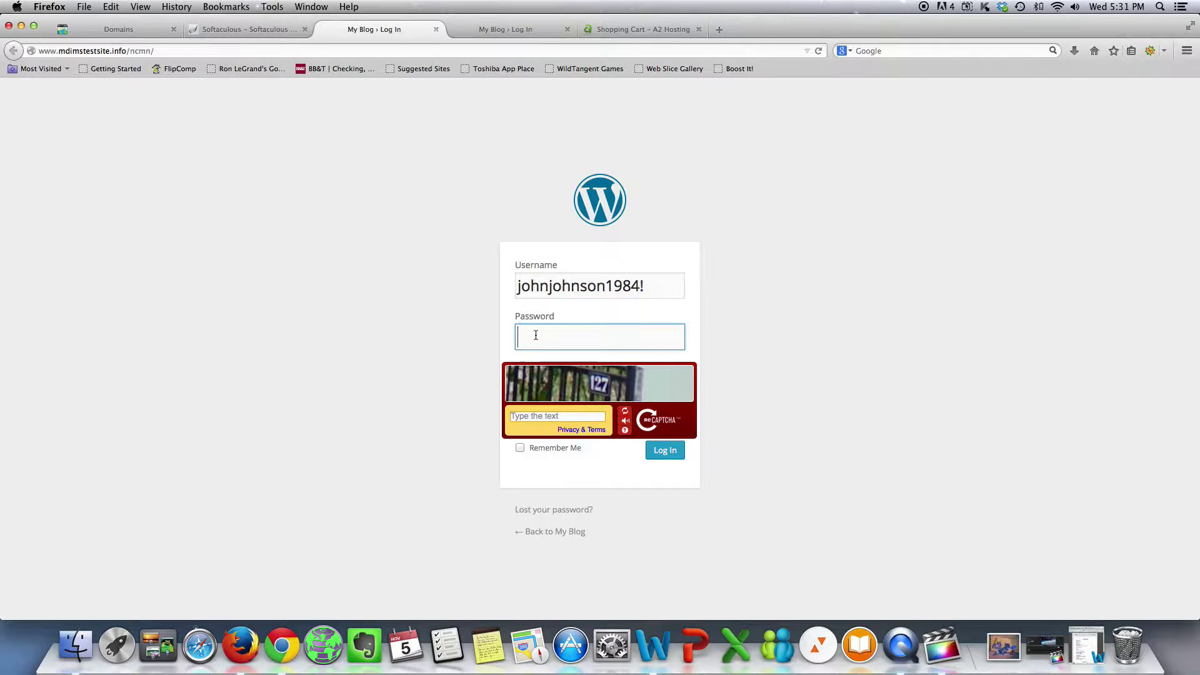
type("••••••••••••••")
left_click(521, 415)
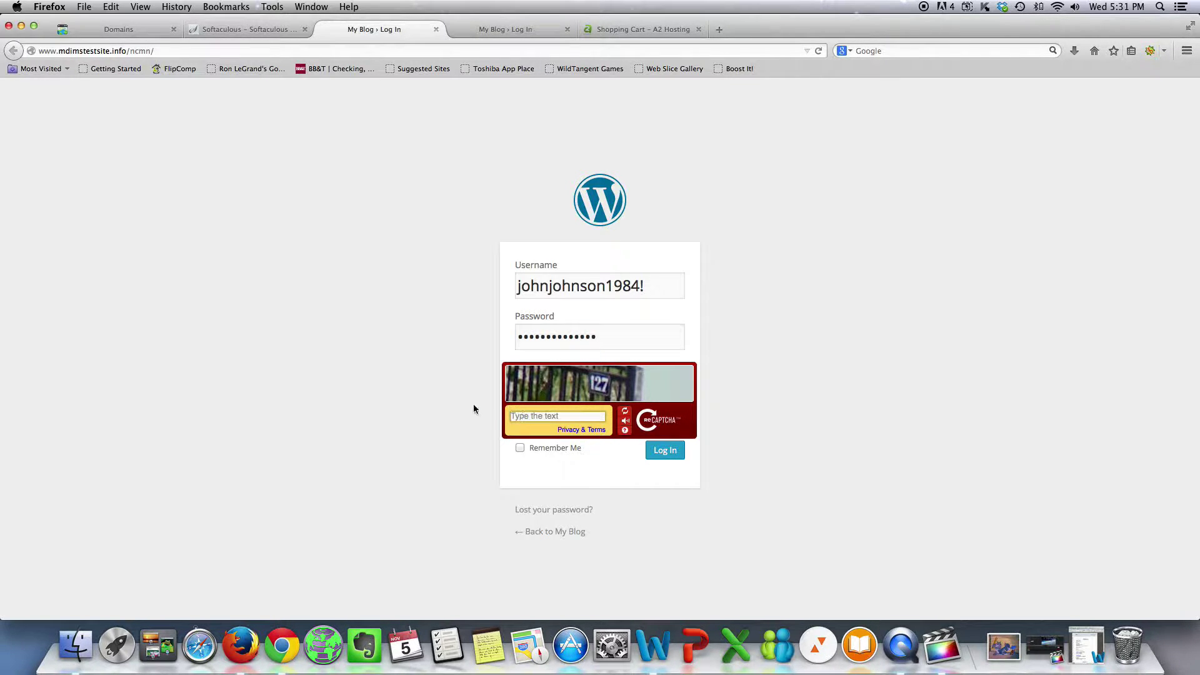
type("127")
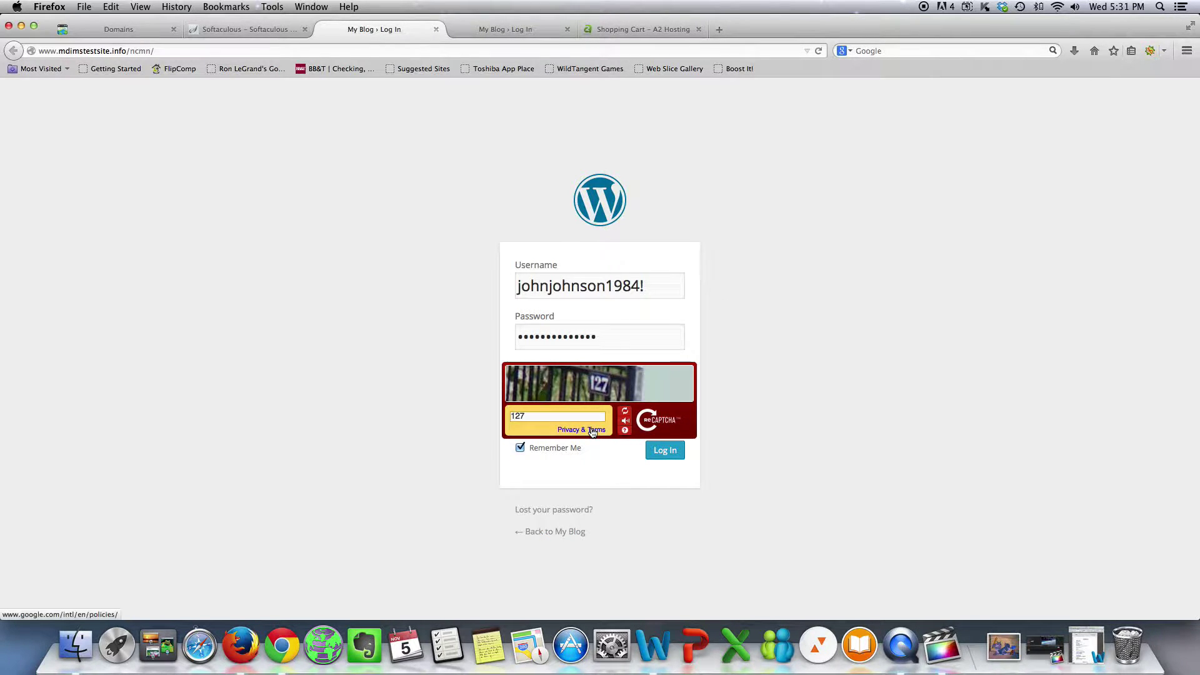
left_click(666, 457)
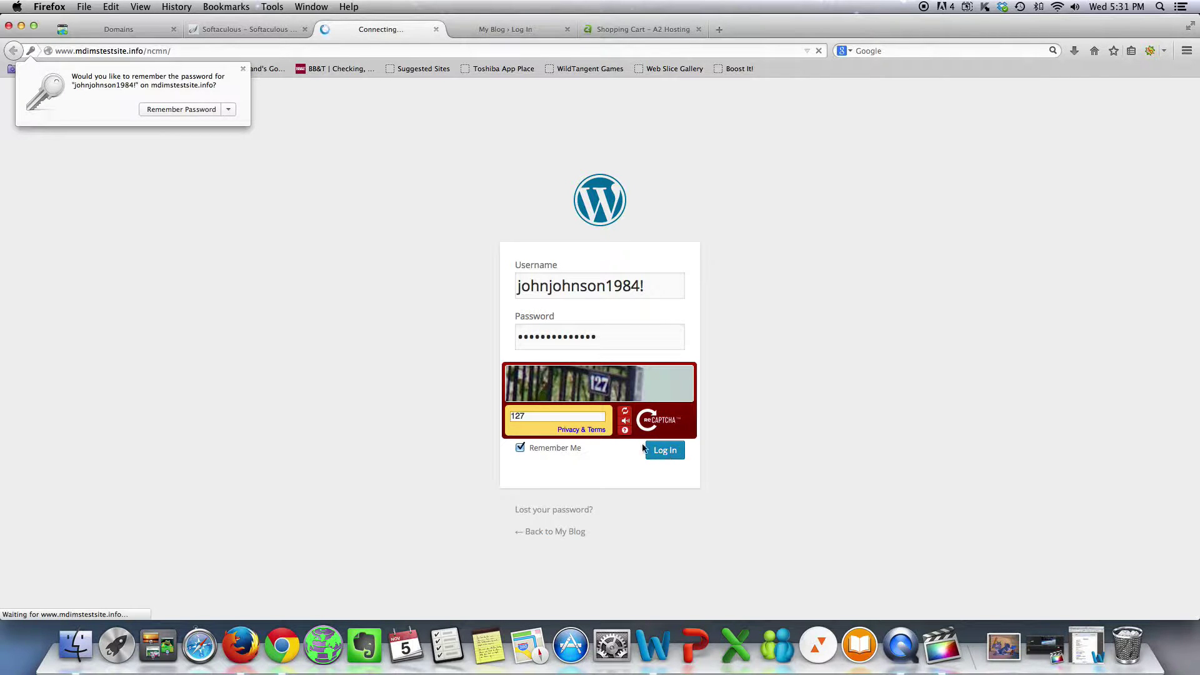
left_click(172, 110)
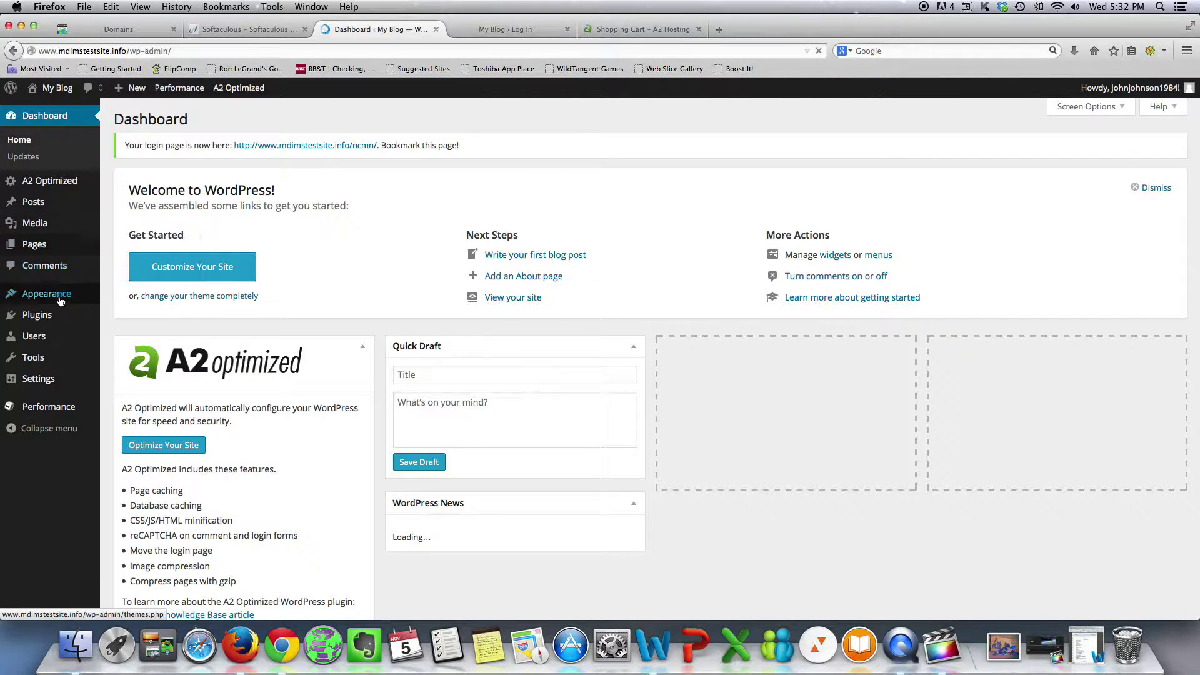
Go to Settings > Reading from the My Blog dashboard.
mouse_move(59, 314)
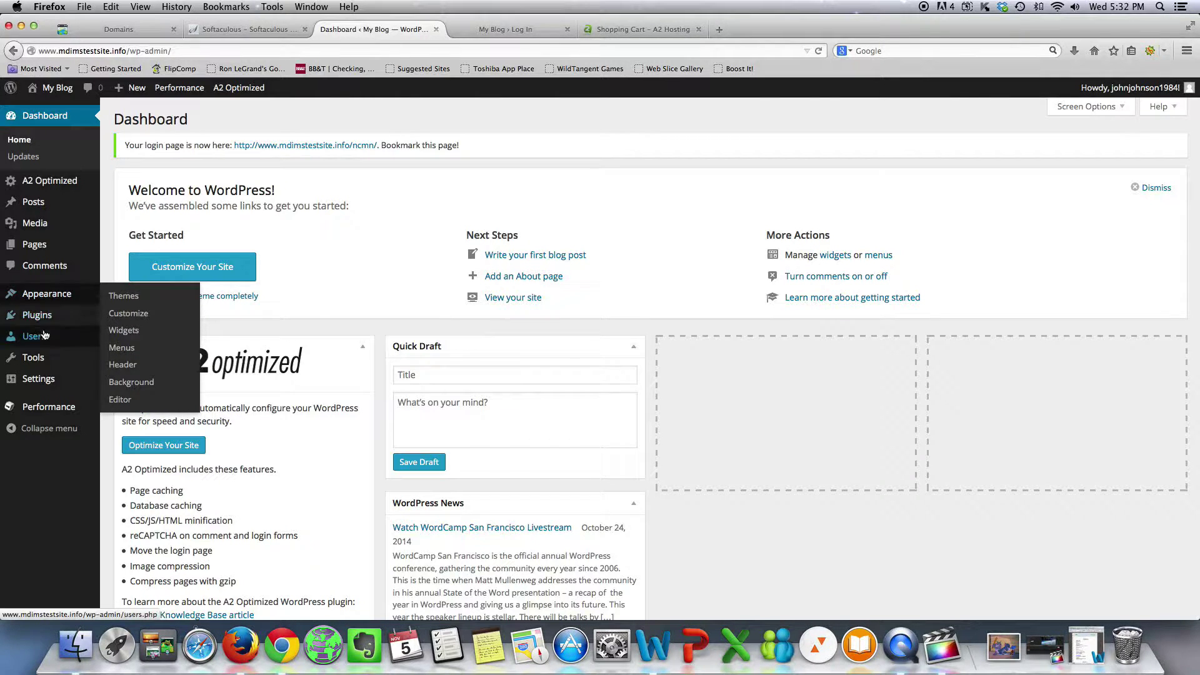
mouse_move(41, 382)
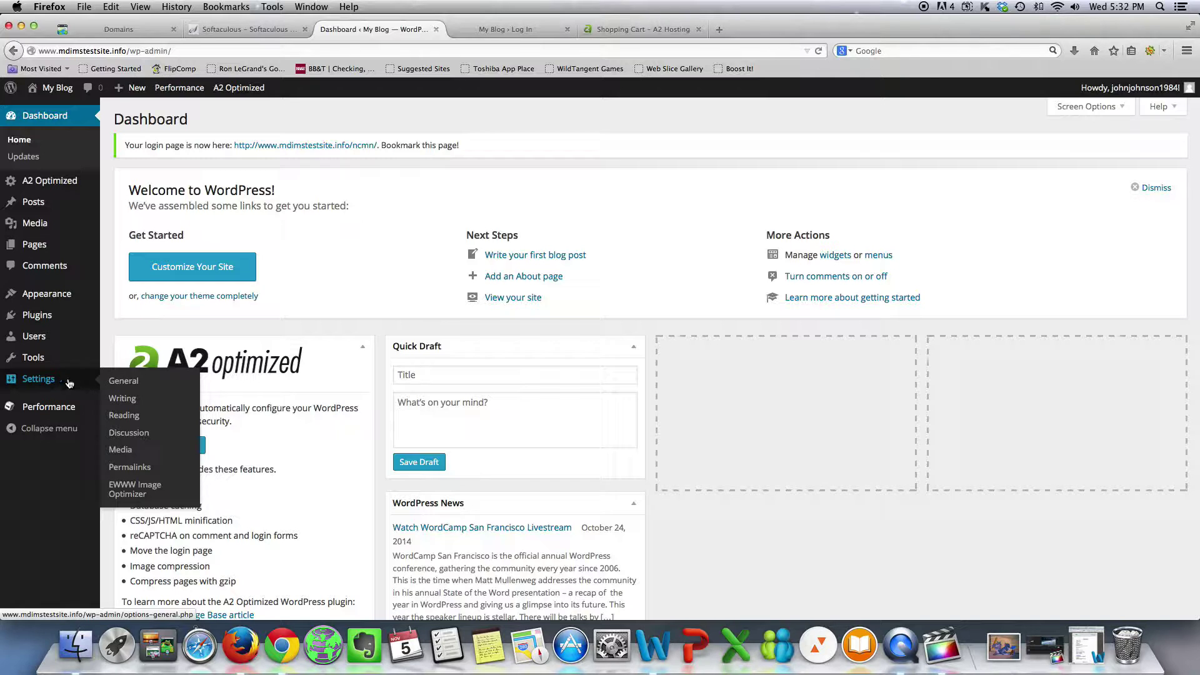
left_click(121, 423)
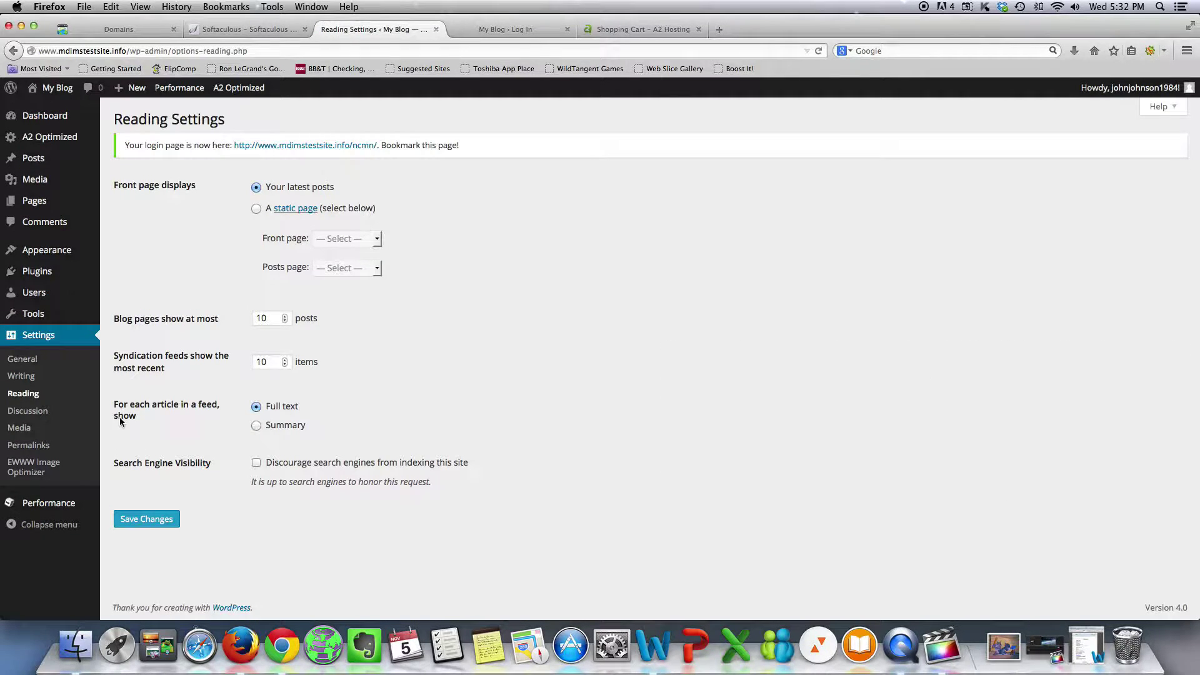
Tick 'Discourage search engines from indexing this site' under Reading Settings.
left_click(260, 468)
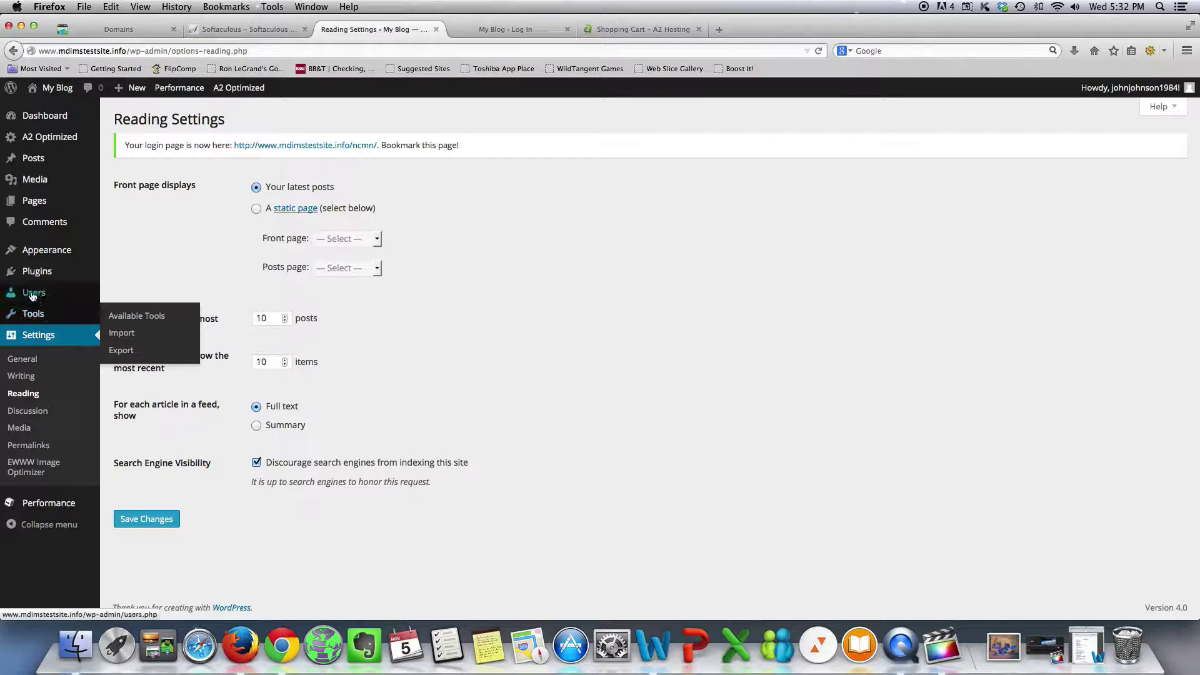
mouse_move(33, 283)
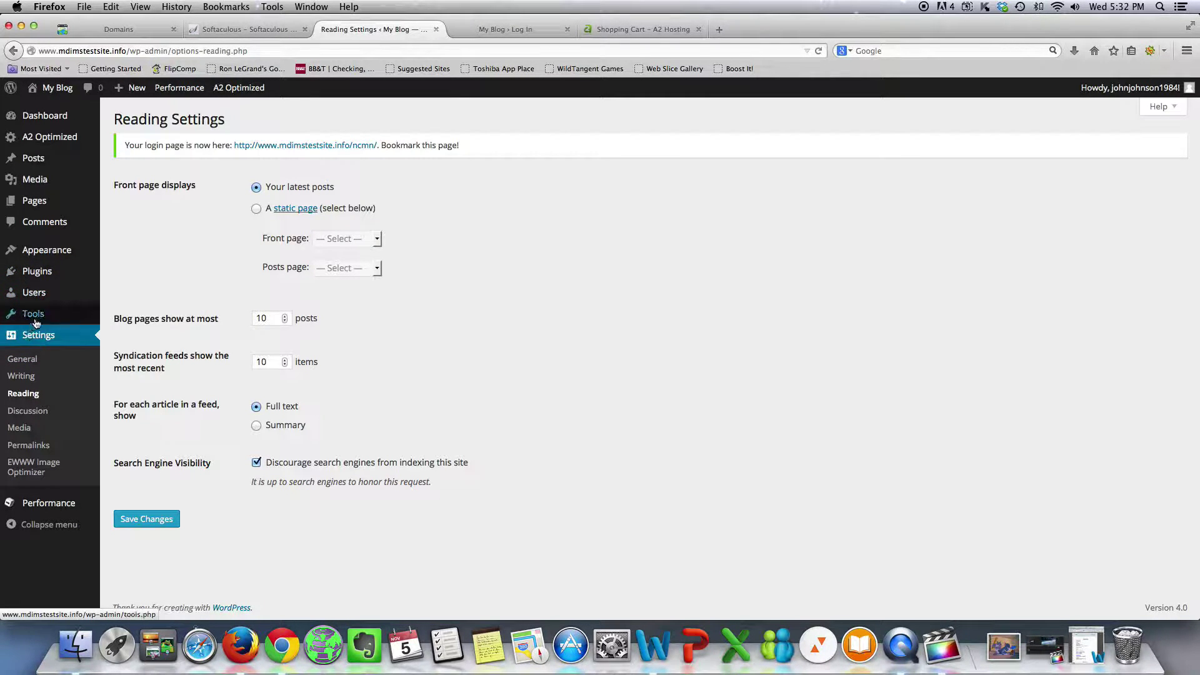
Open the admin user's profile and replace its nickname with a new one.
left_click(39, 293)
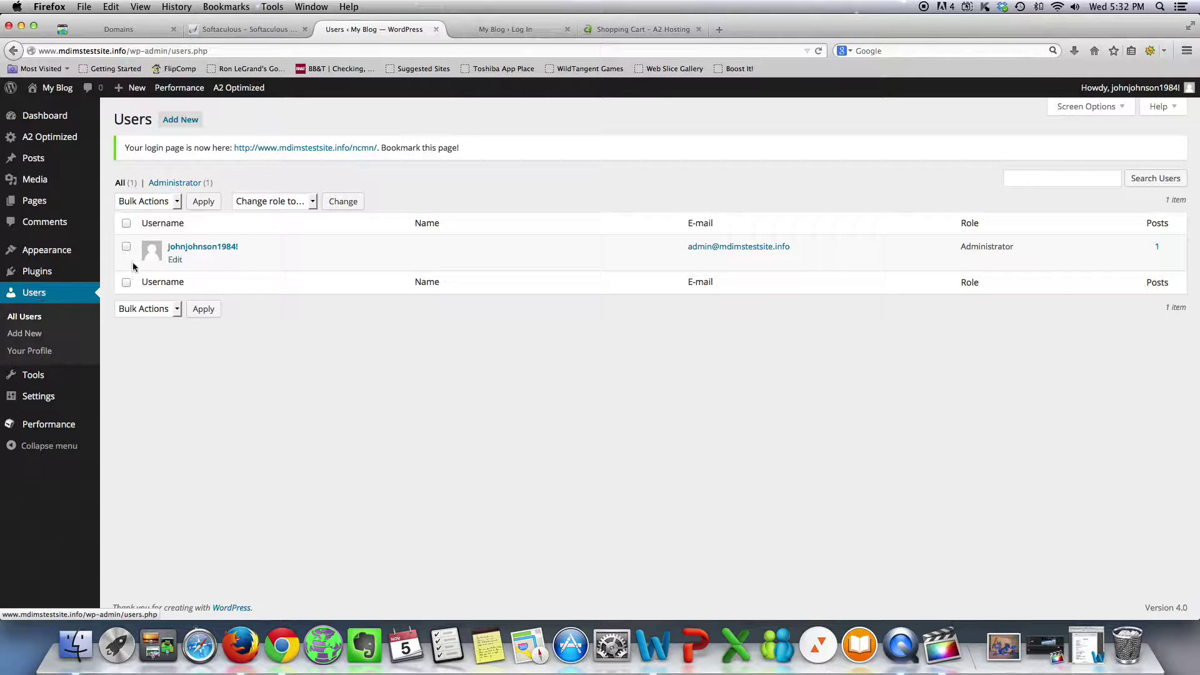
left_click(179, 260)
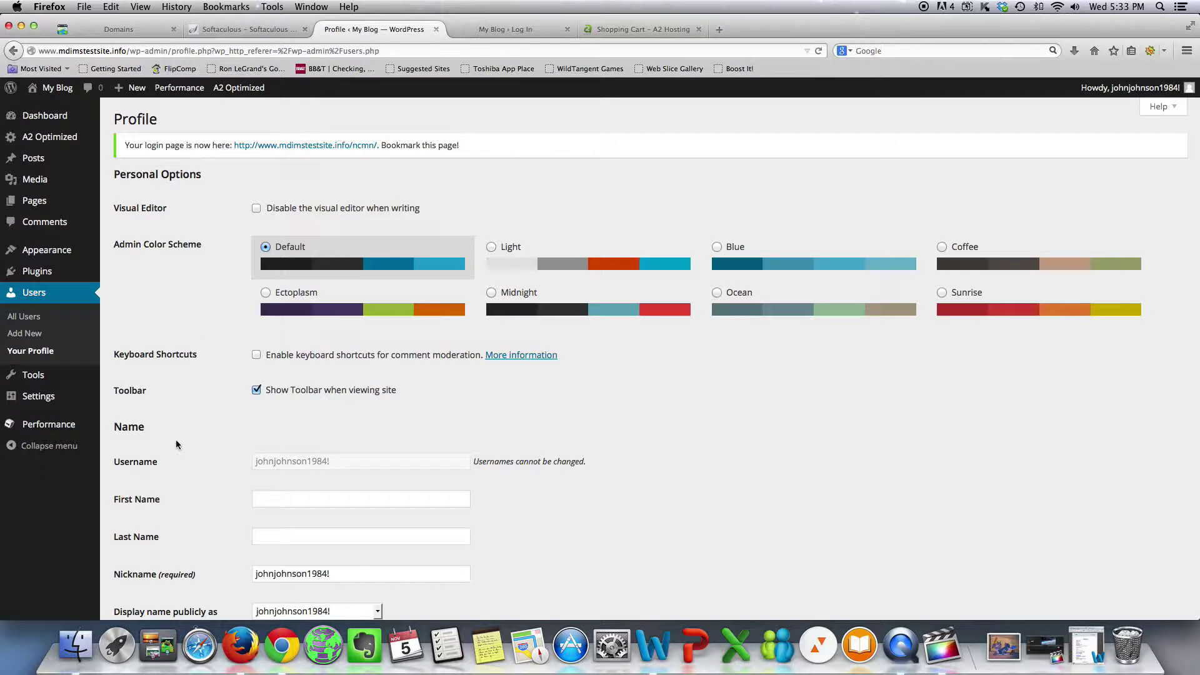
scroll(174, 440, "down", 3)
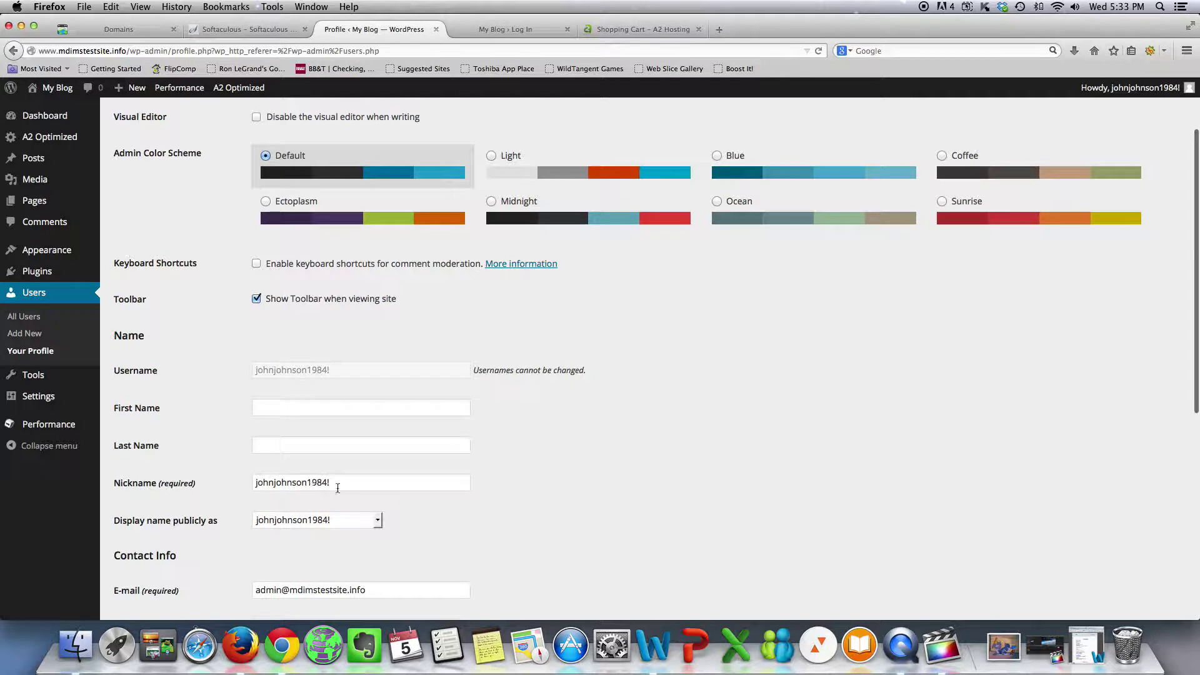
left_click_drag(337, 482, 224, 481)
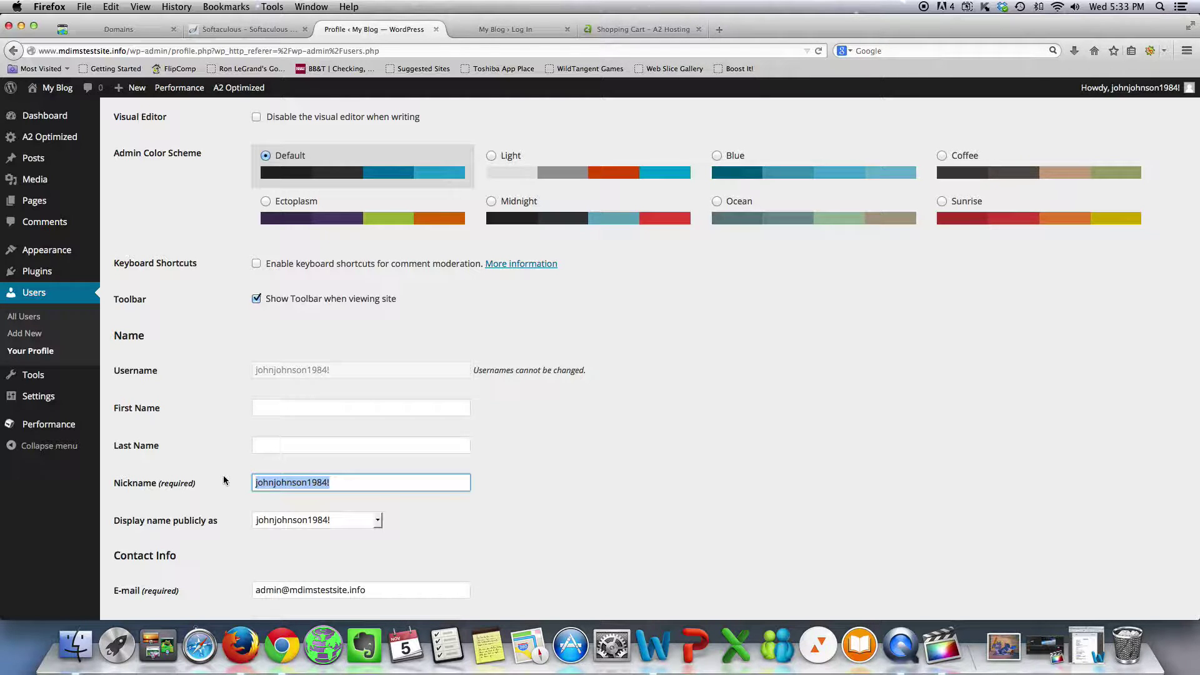
type("Ken M")
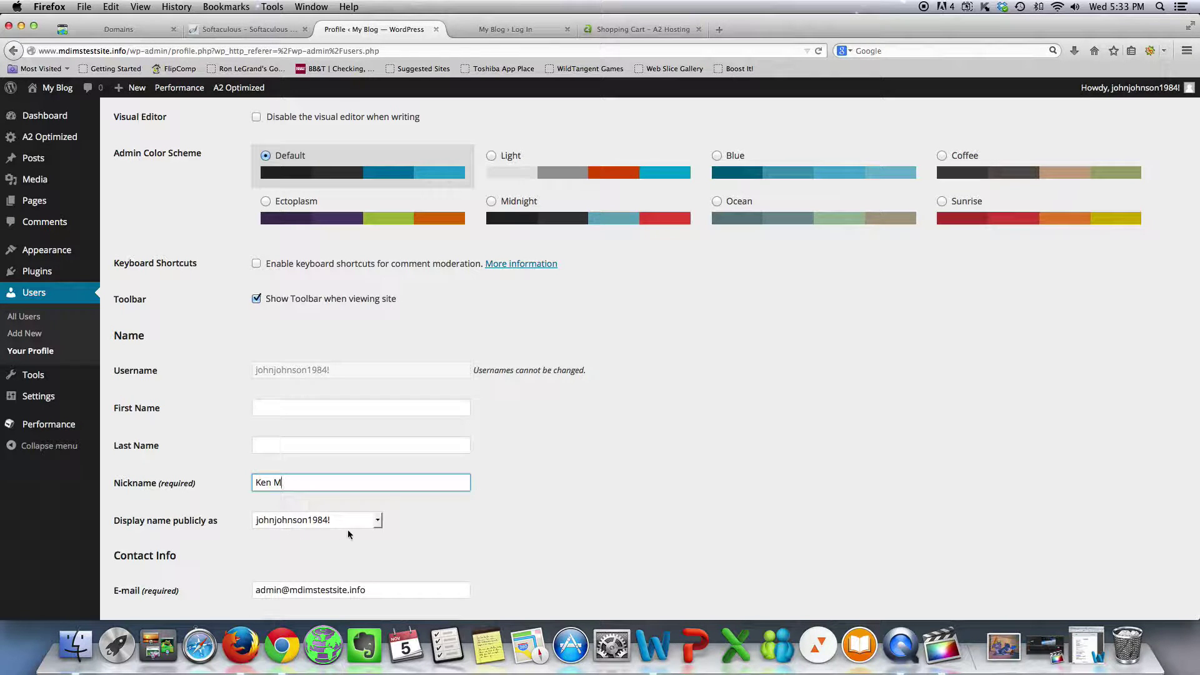
Choose the new nickname under 'Display name publicly as' and save the profile.
left_click(375, 525)
left_click(328, 542)
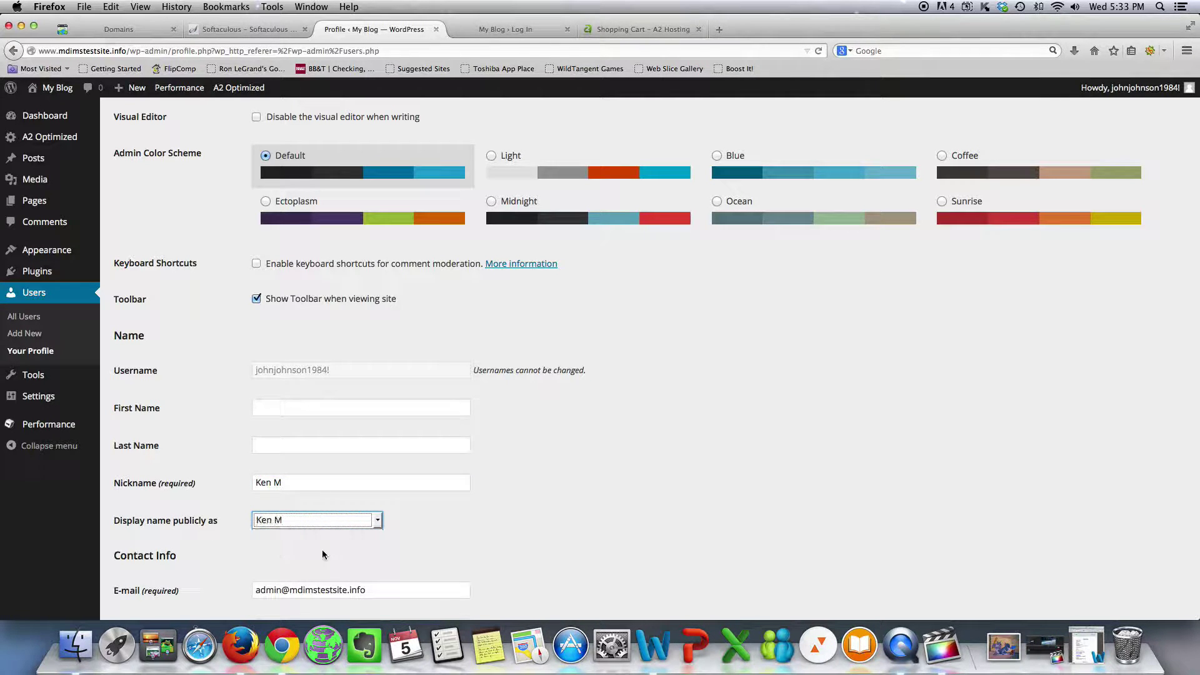
scroll(227, 560, "down", 10)
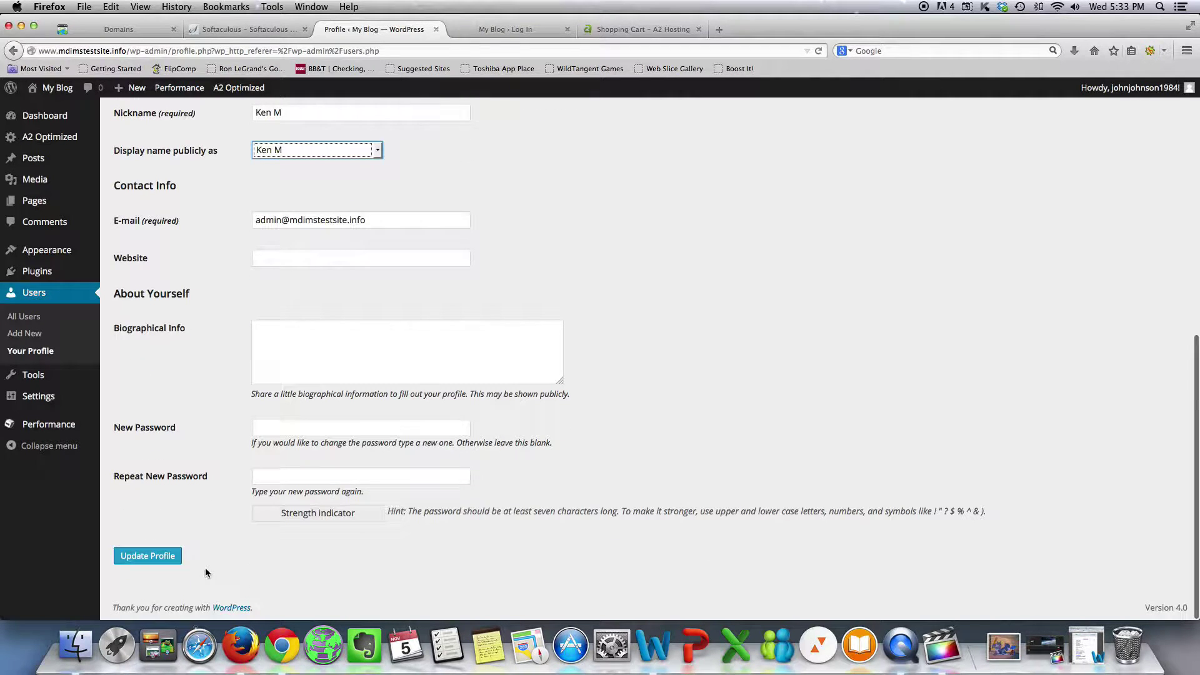
left_click(147, 555)
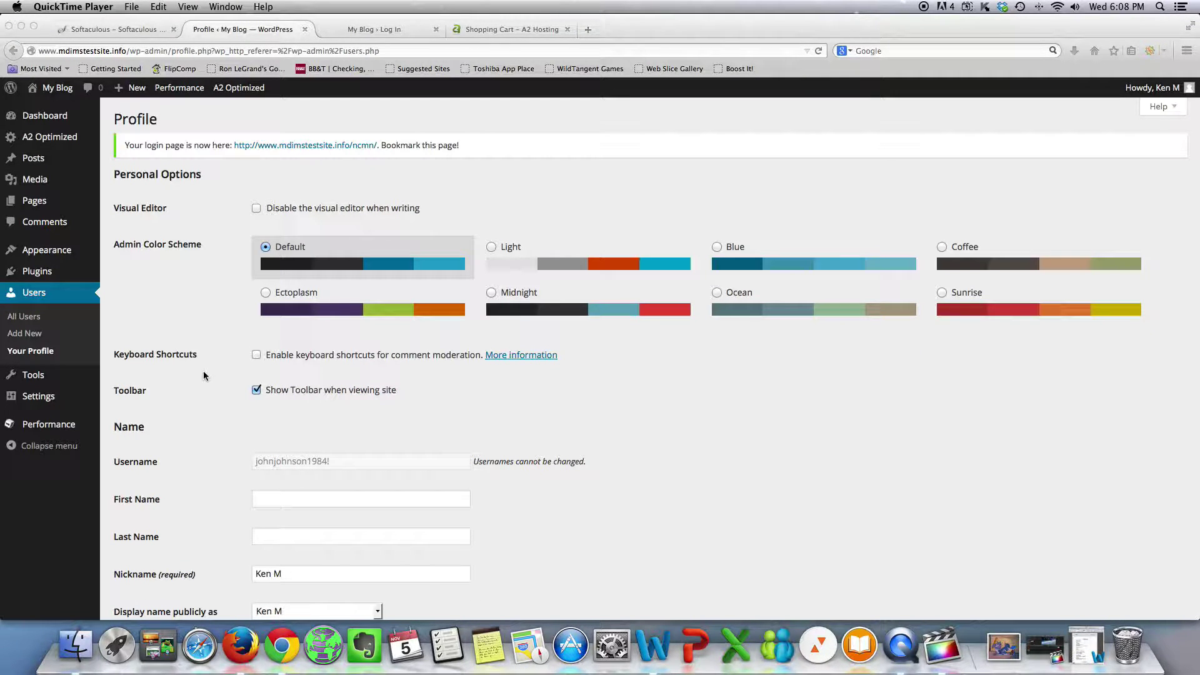
left_click(42, 402)
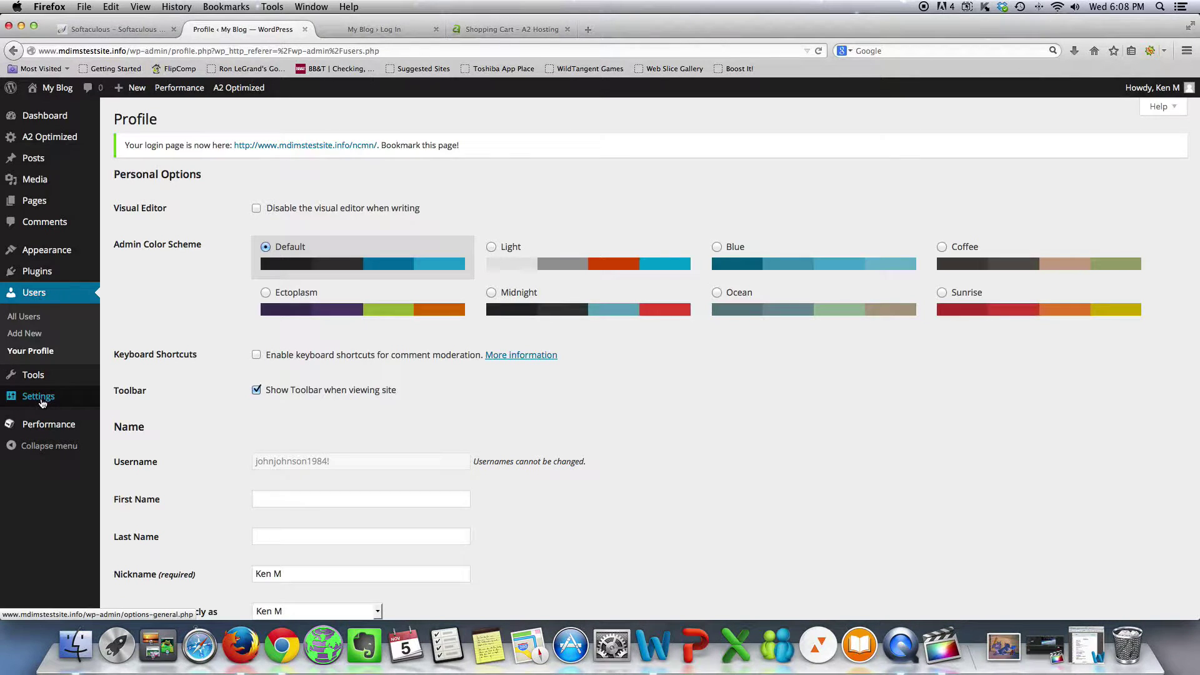
Look through the General and Writing settings pages, ending on Reading settings.
left_click(42, 402)
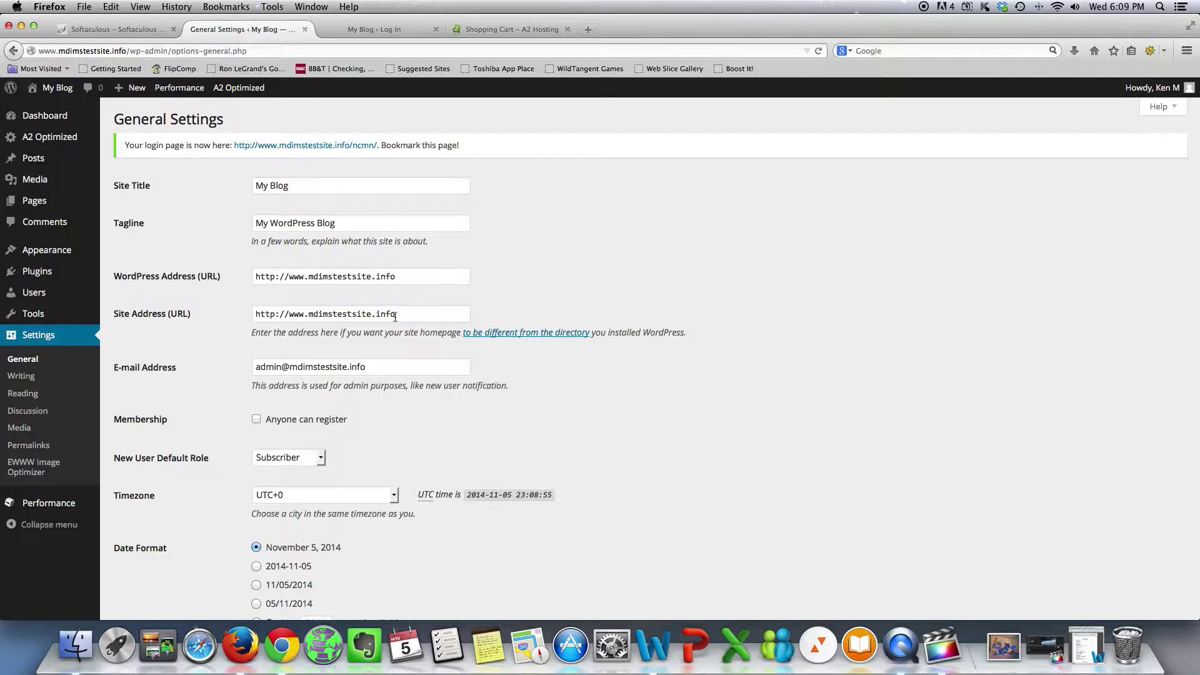
left_click(33, 379)
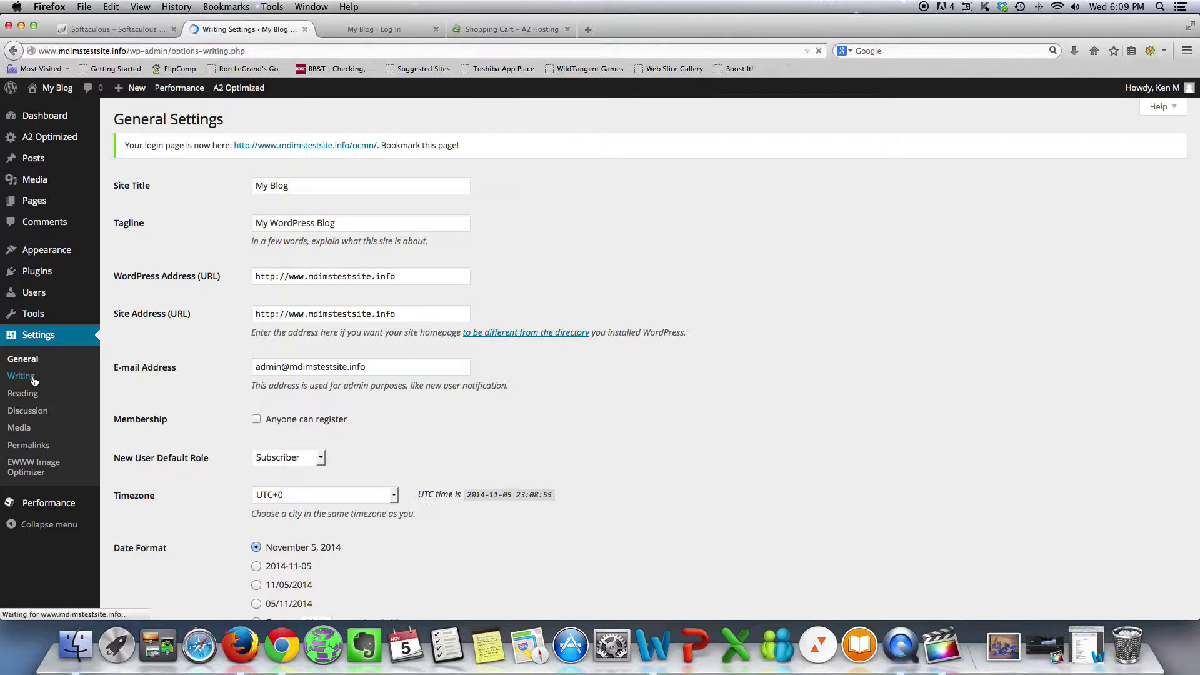
left_click(34, 397)
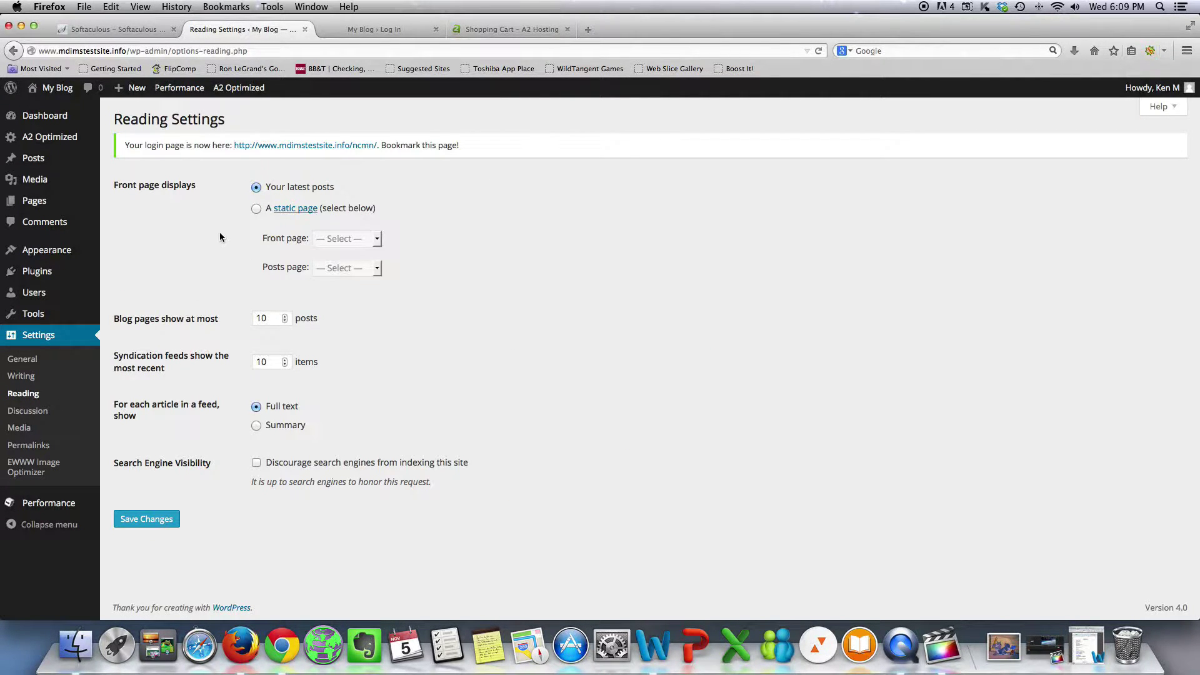
Keep latest posts on the front page, discourage search engine indexing, and save Reading settings.
left_click(256, 209)
left_click(257, 189)
left_click(256, 463)
left_click(152, 523)
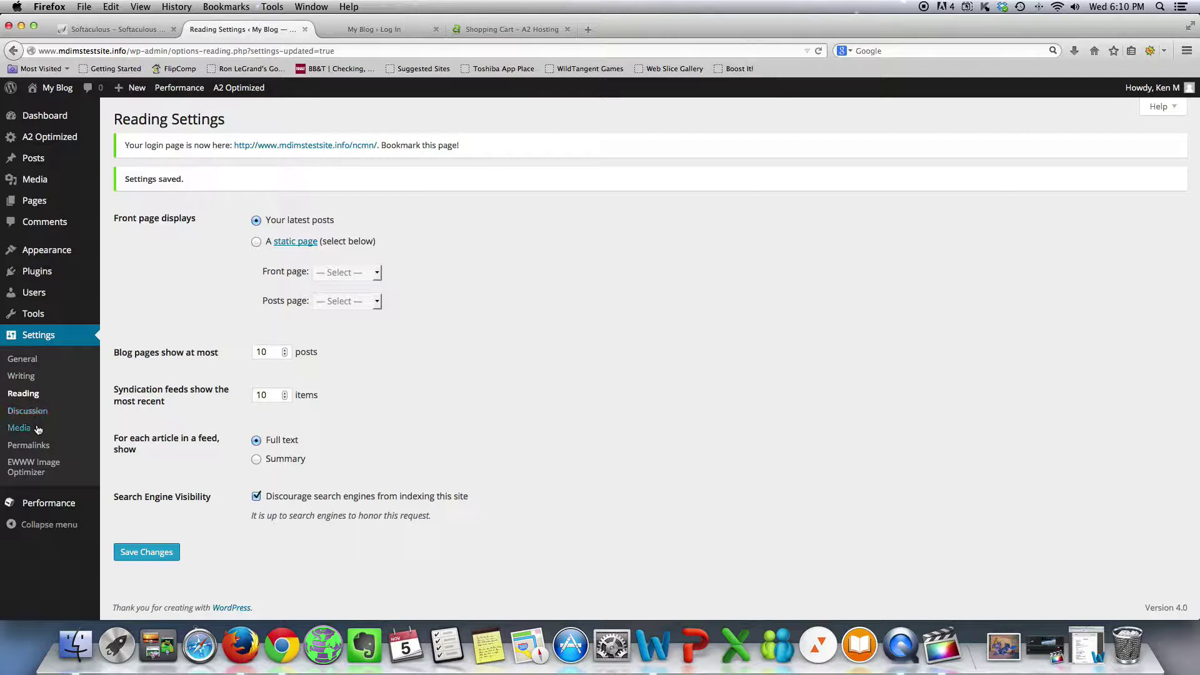
left_click(38, 447)
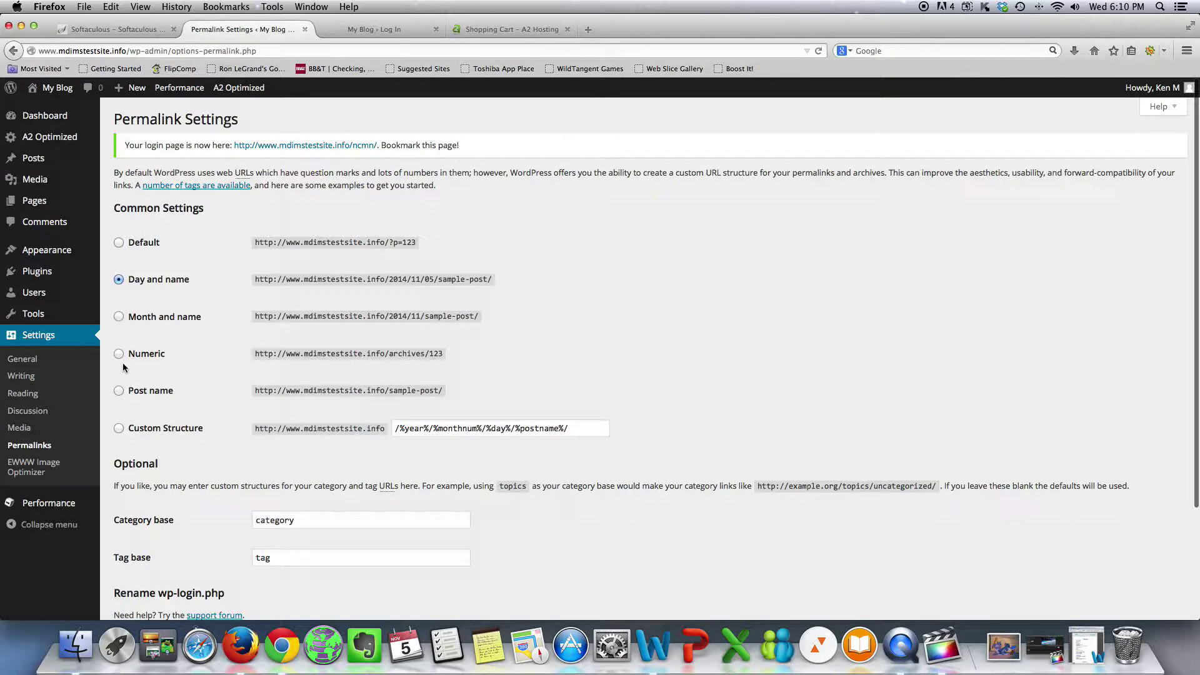
Set the permalink structure to Post name, then return to the Dashboard.
left_click(119, 392)
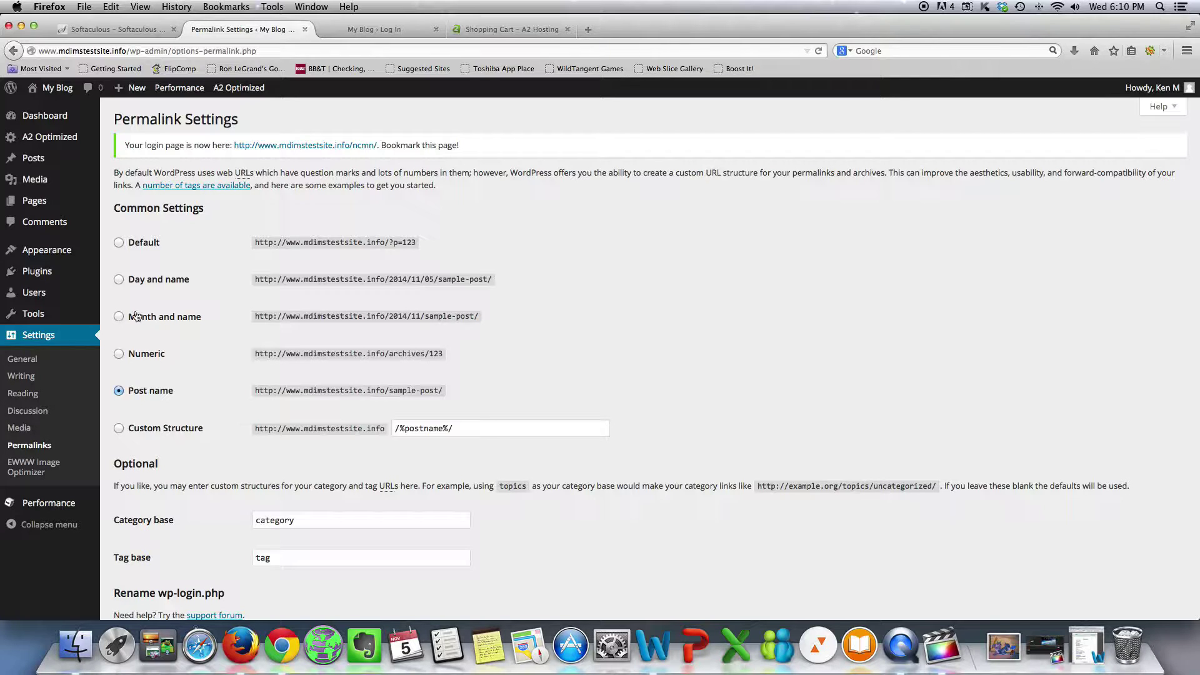
left_click(50, 118)
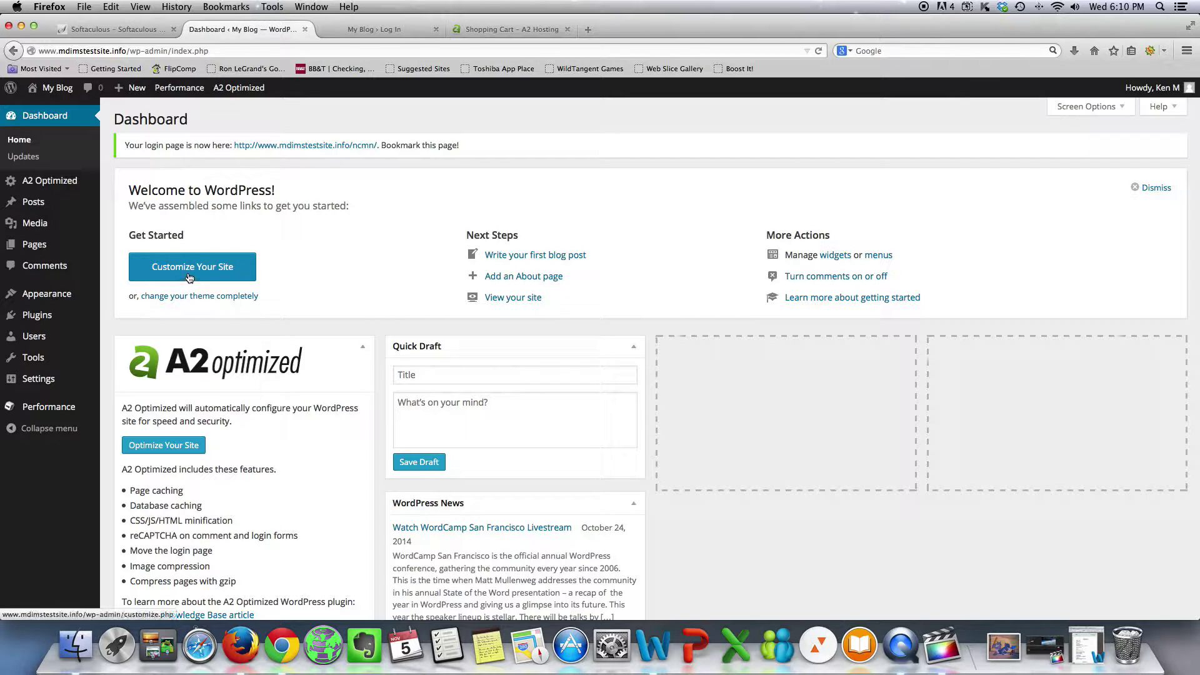
From the Themes page, view the live blog in a new tab, close it, and go to Add Themes.
left_click(187, 299)
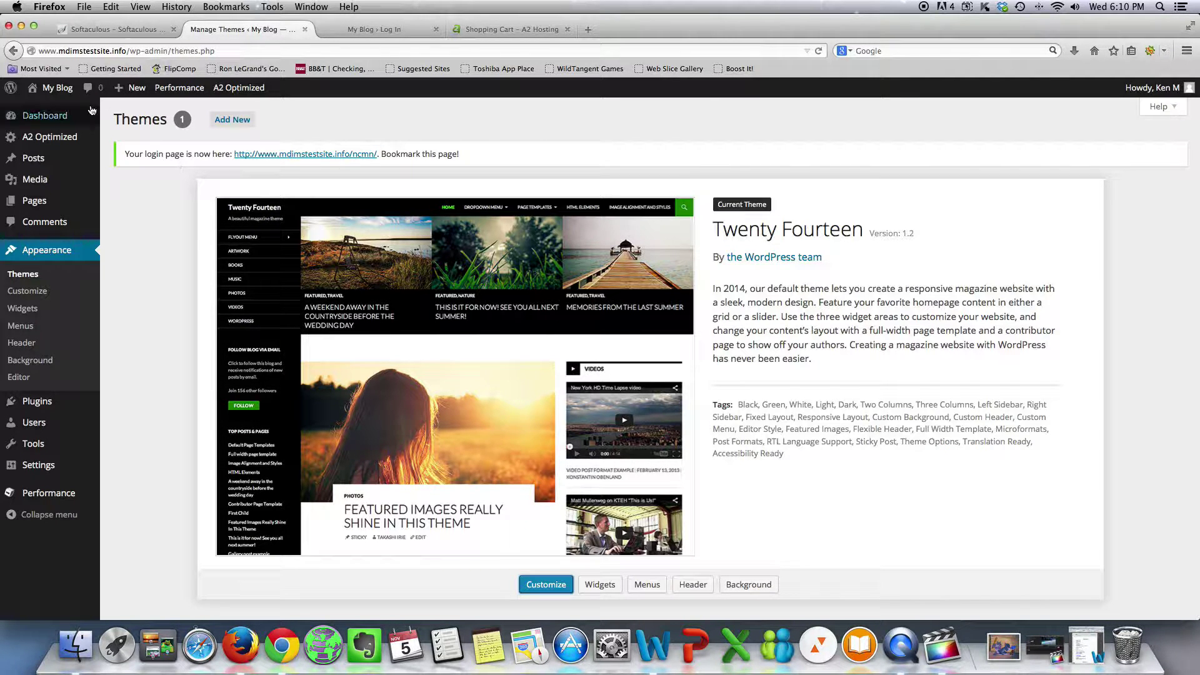
right_click(63, 94)
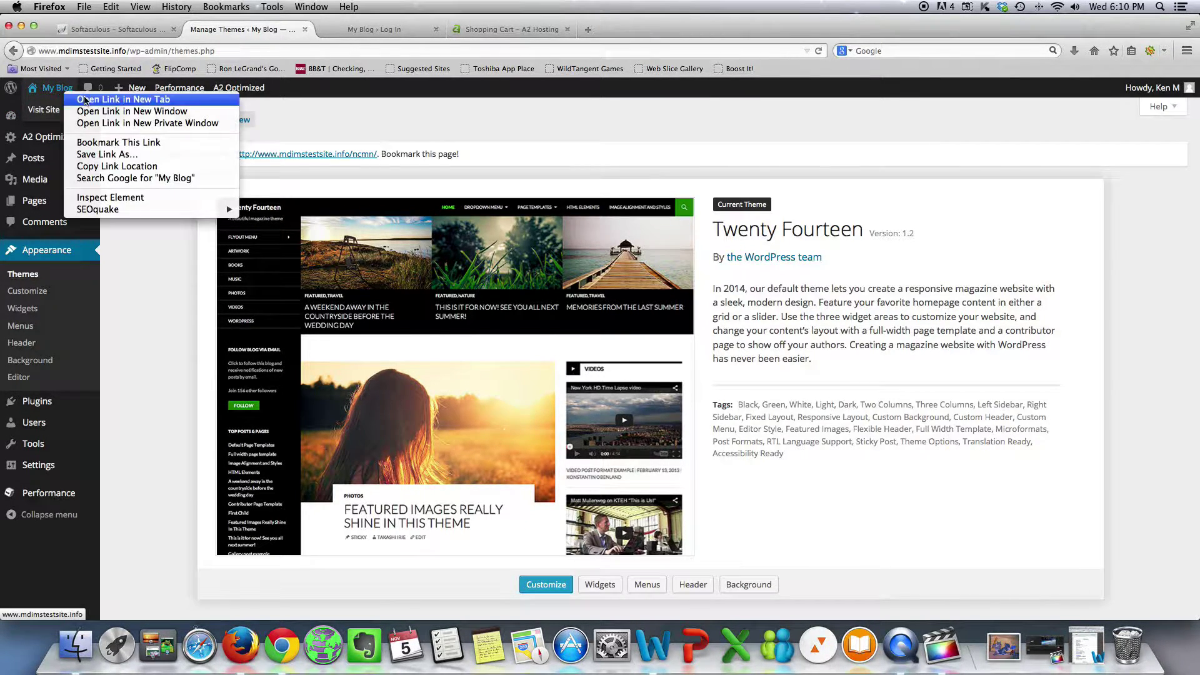
left_click(87, 99)
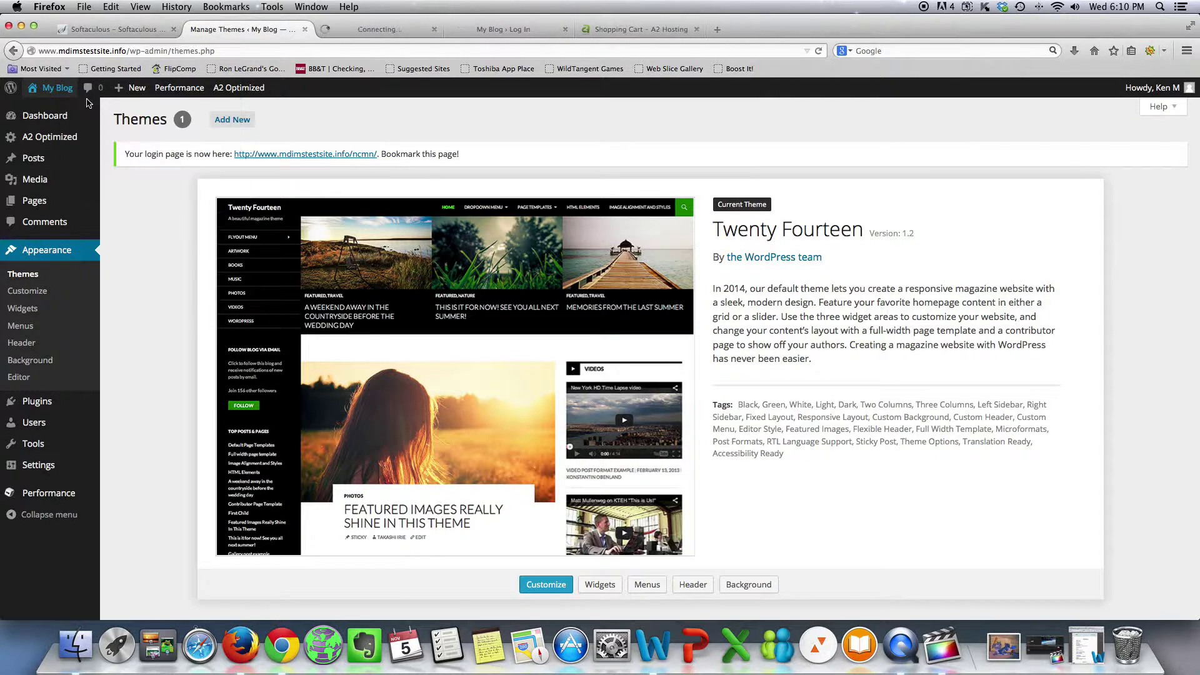
left_click(385, 31)
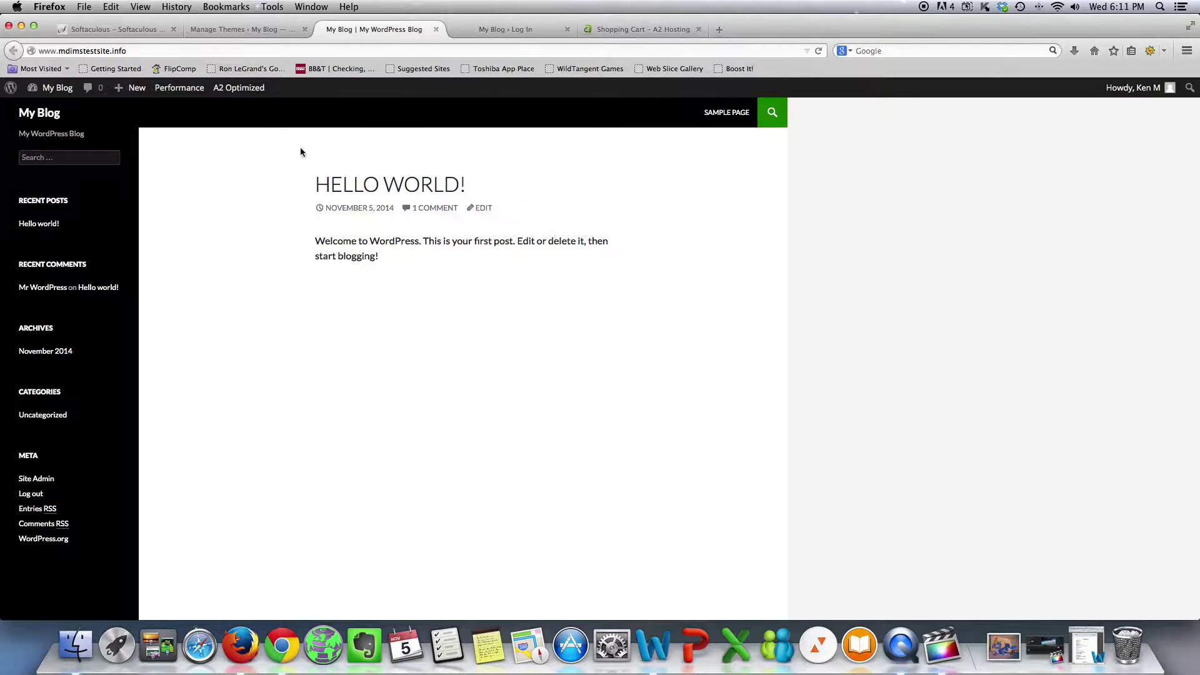
left_click(435, 29)
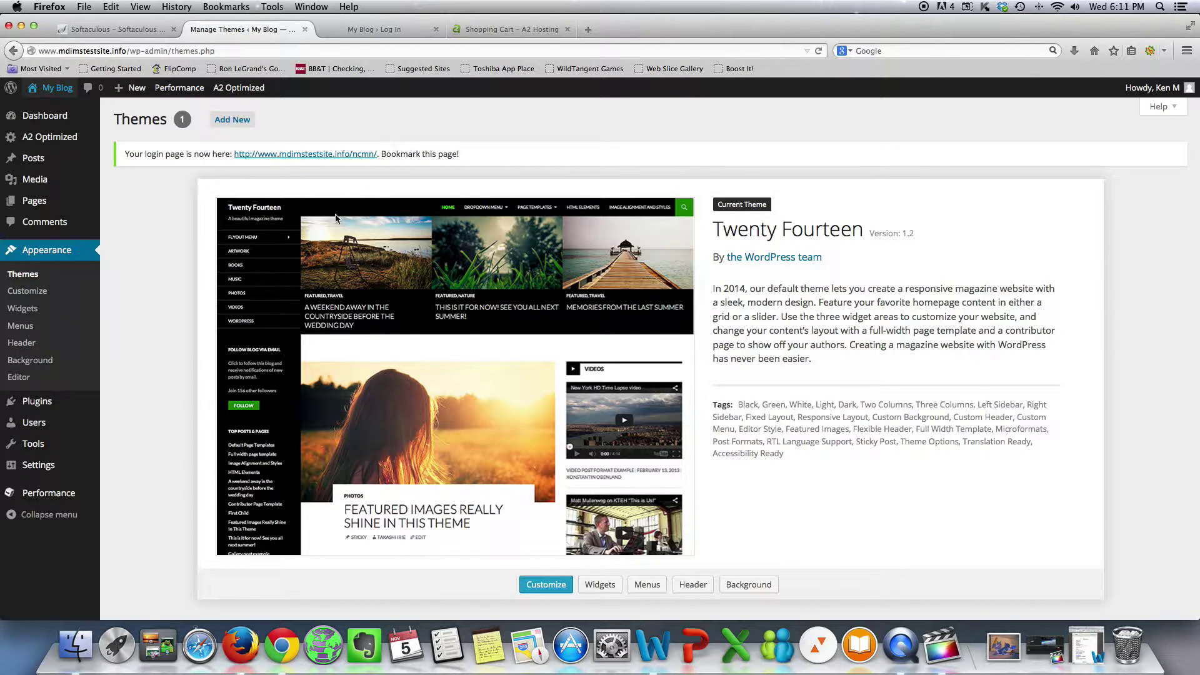
left_click(230, 126)
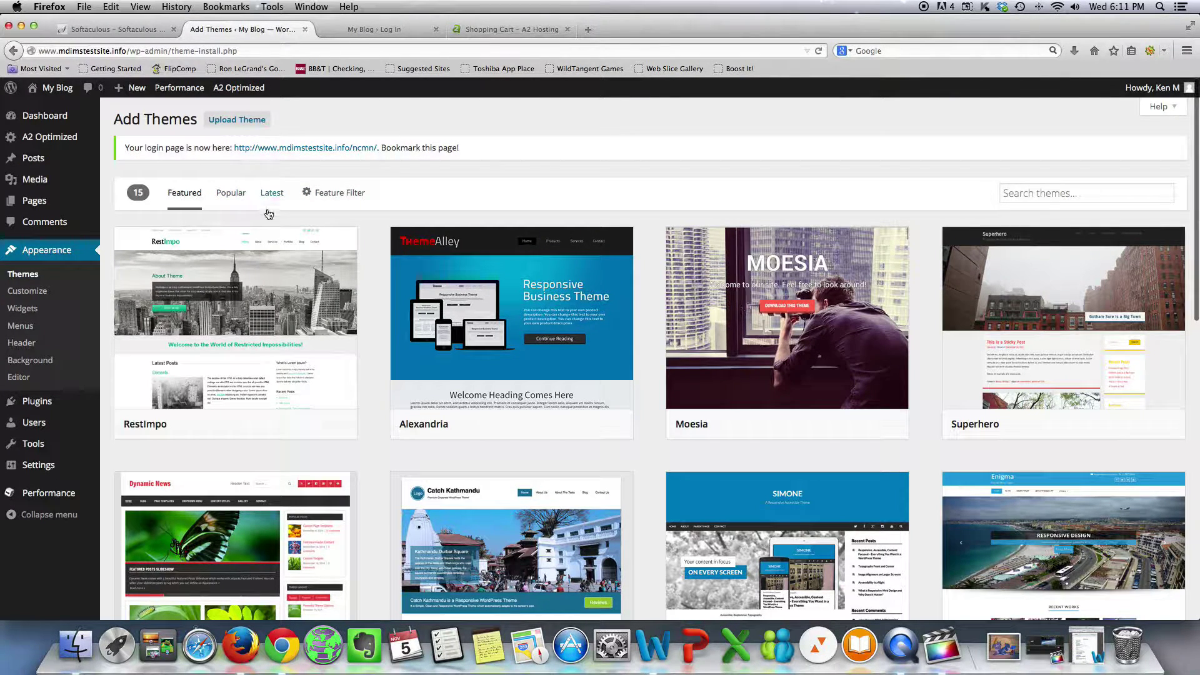
Filter the theme gallery to show only Blue themes.
left_click(334, 194)
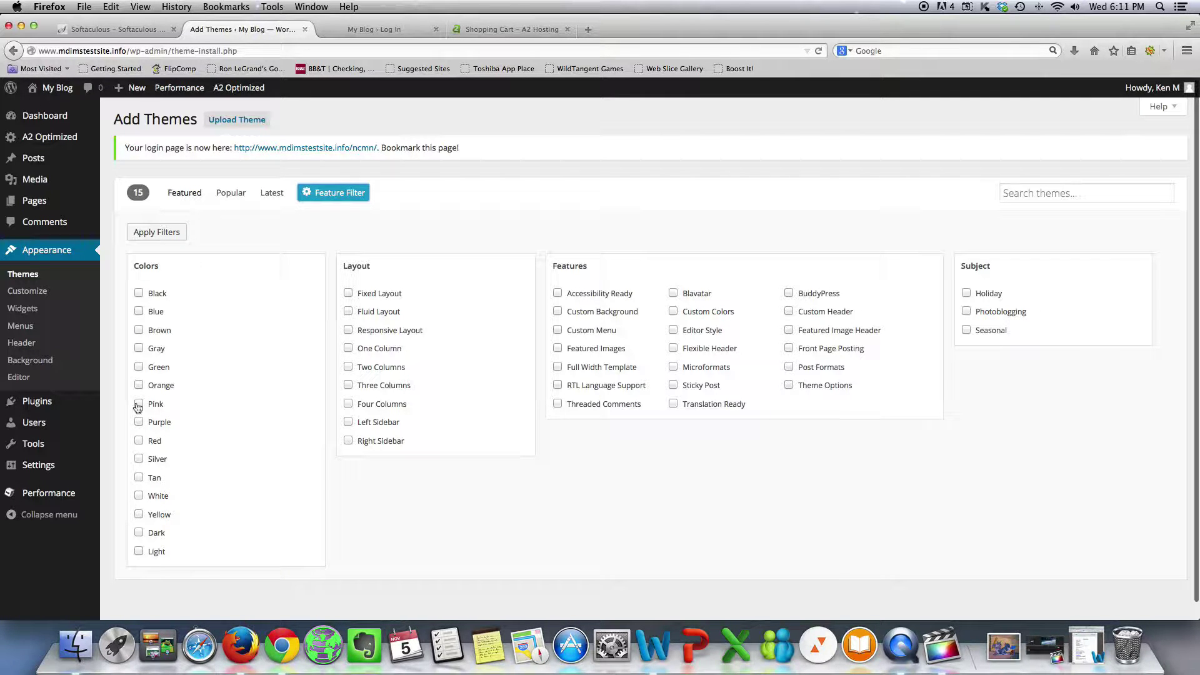
left_click(138, 311)
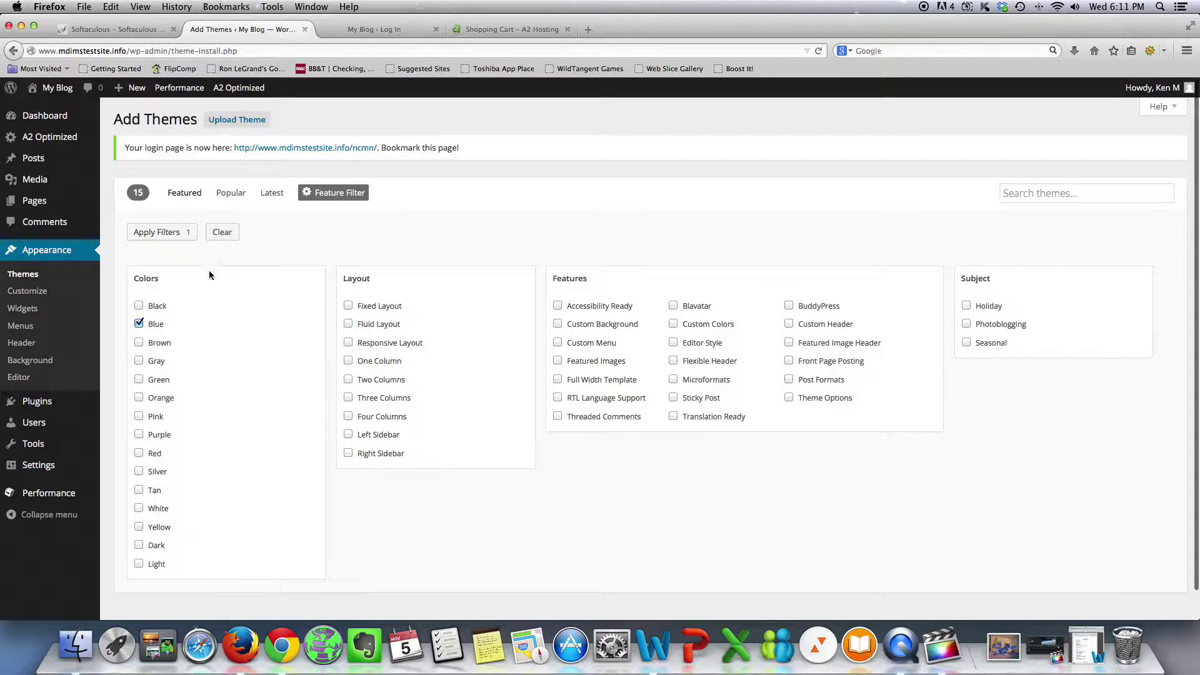
left_click(179, 233)
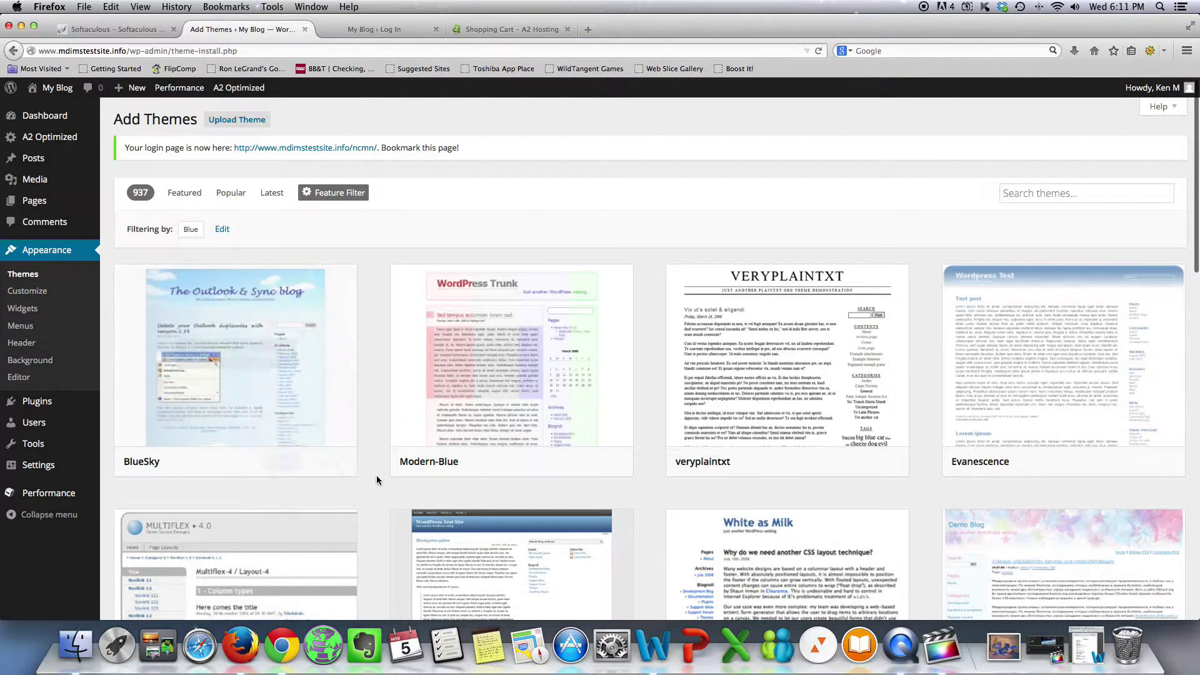
Install the Elegant Brit (b) theme from the results and activate it.
scroll(378, 488, "down", 1)
scroll(382, 500, "down", 10)
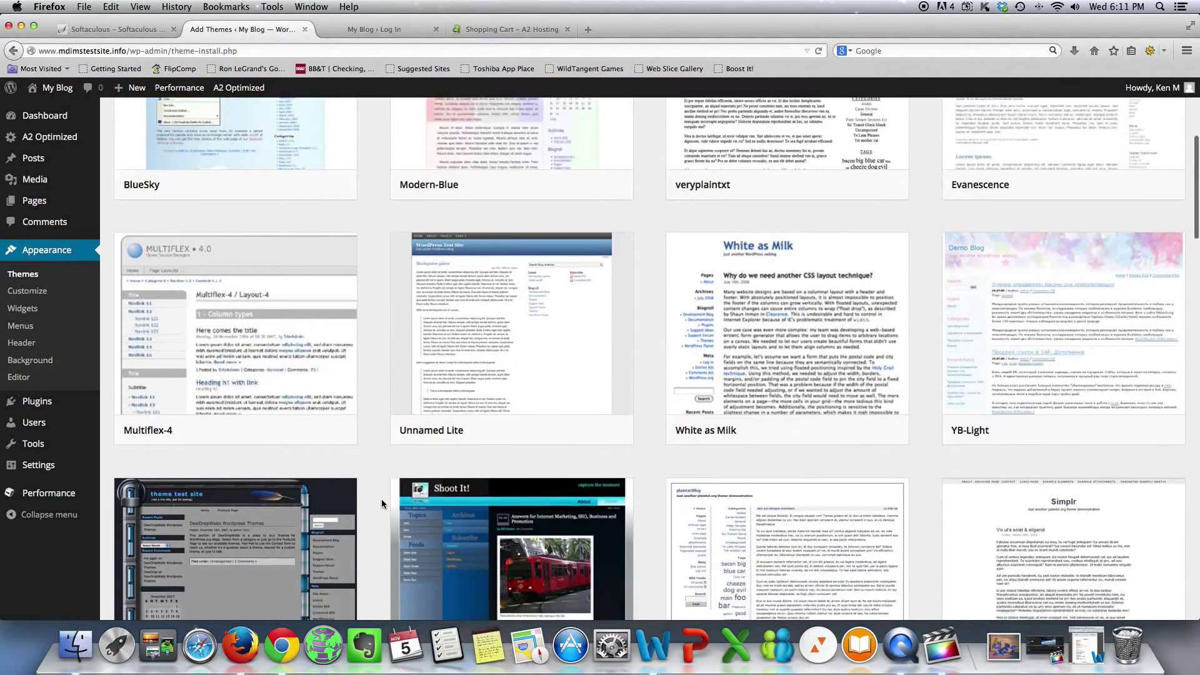
scroll(382, 502, "down", 15)
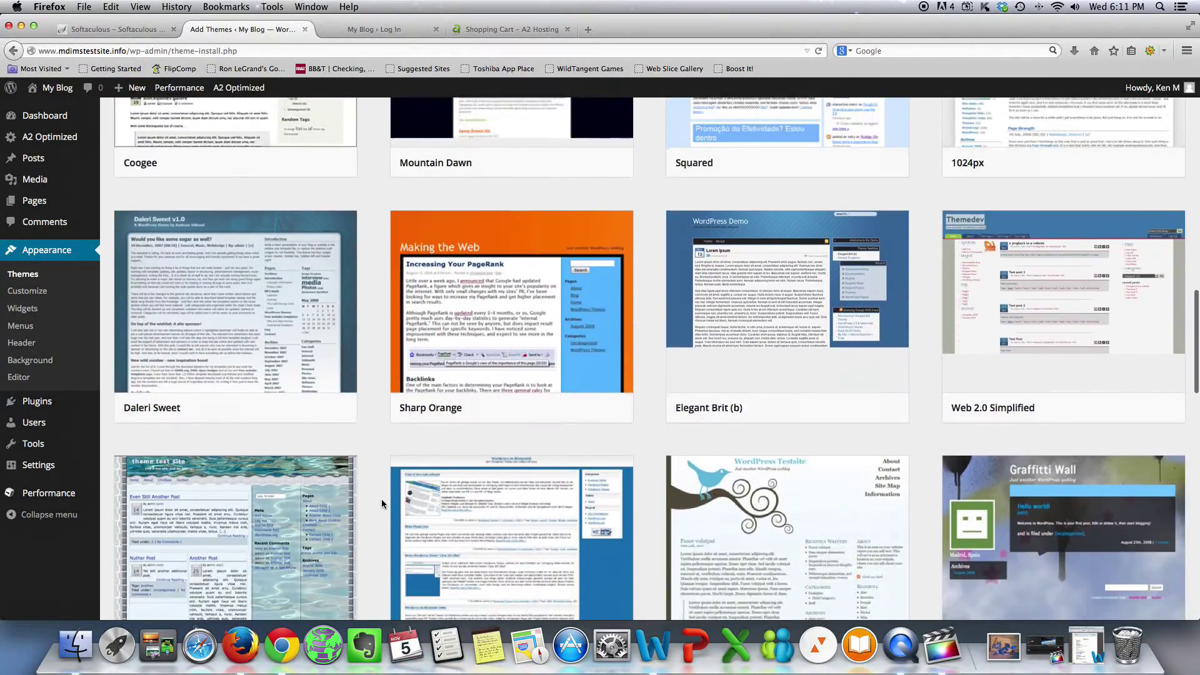
scroll(381, 503, "up", 1)
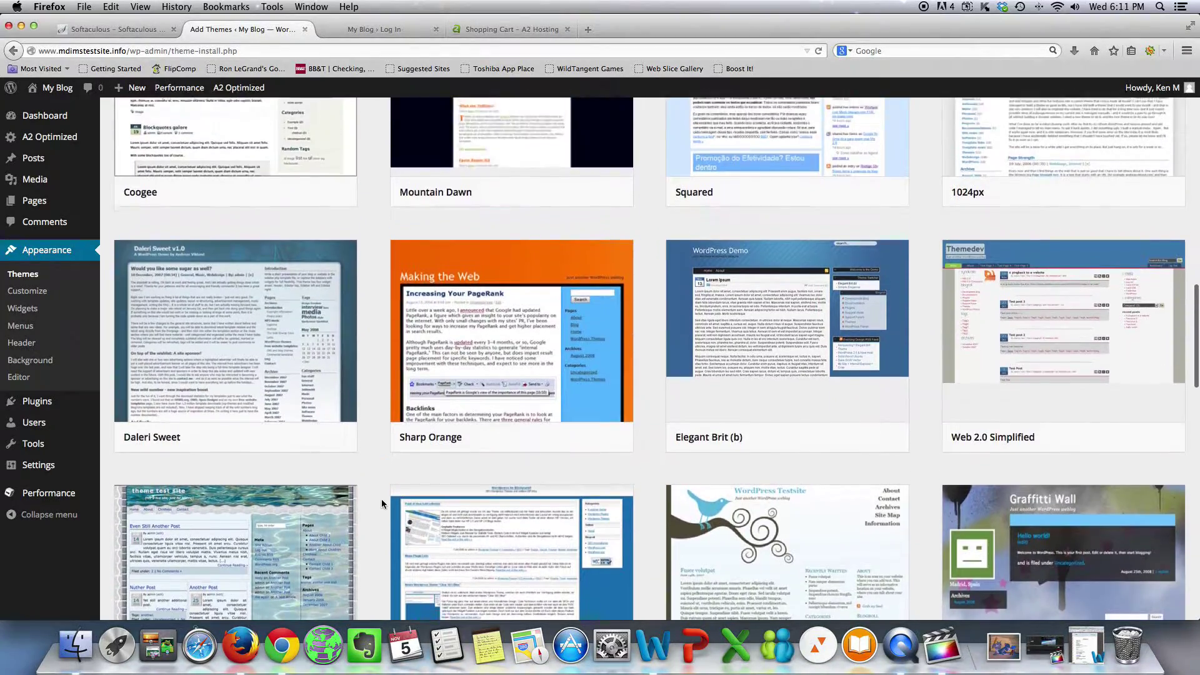
scroll(381, 503, "down", 1)
scroll(381, 499, "down", 6)
scroll(381, 498, "up", 9)
mouse_move(770, 462)
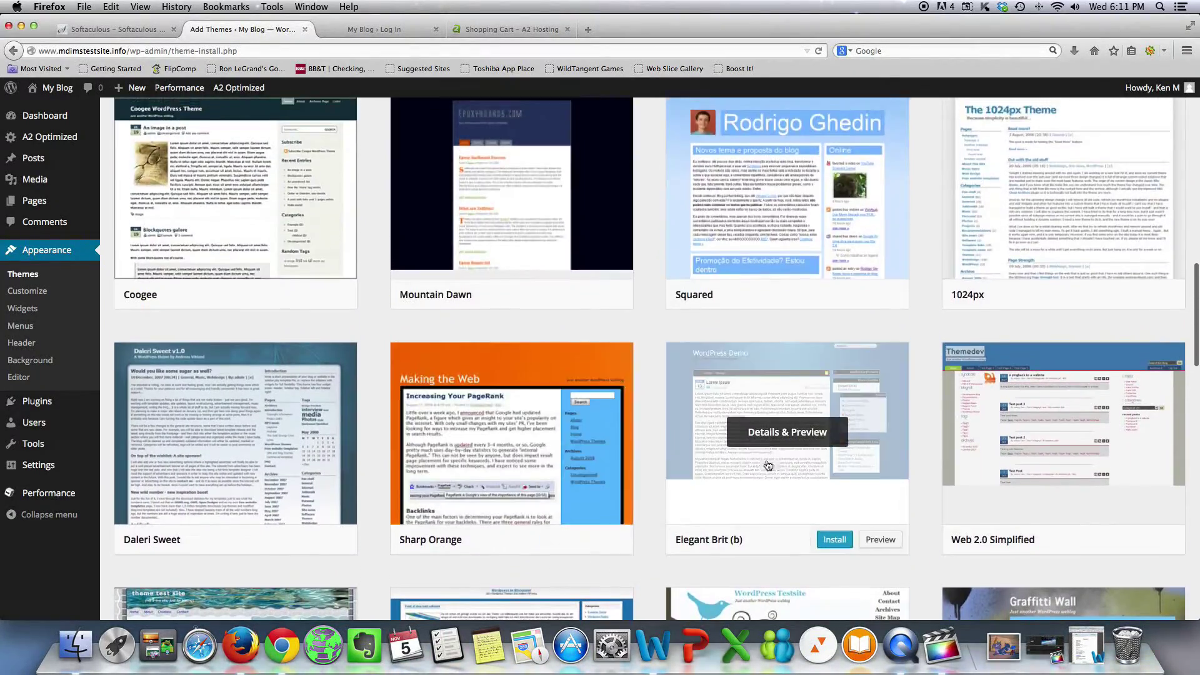
left_click(836, 546)
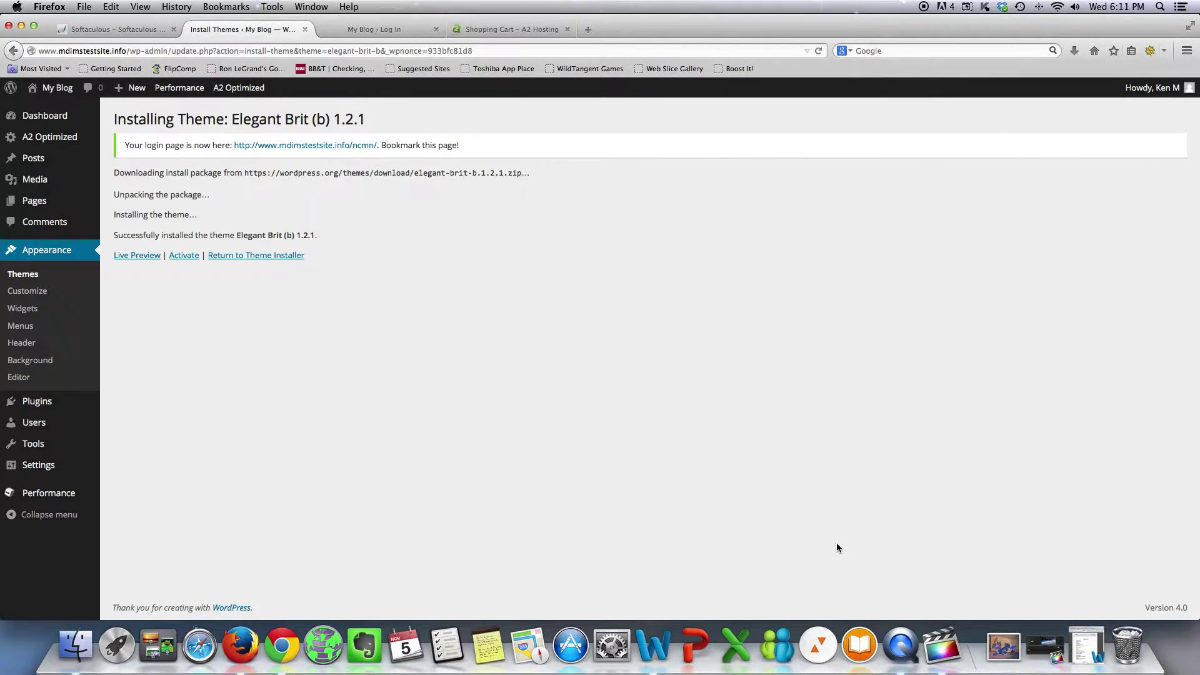
left_click(183, 258)
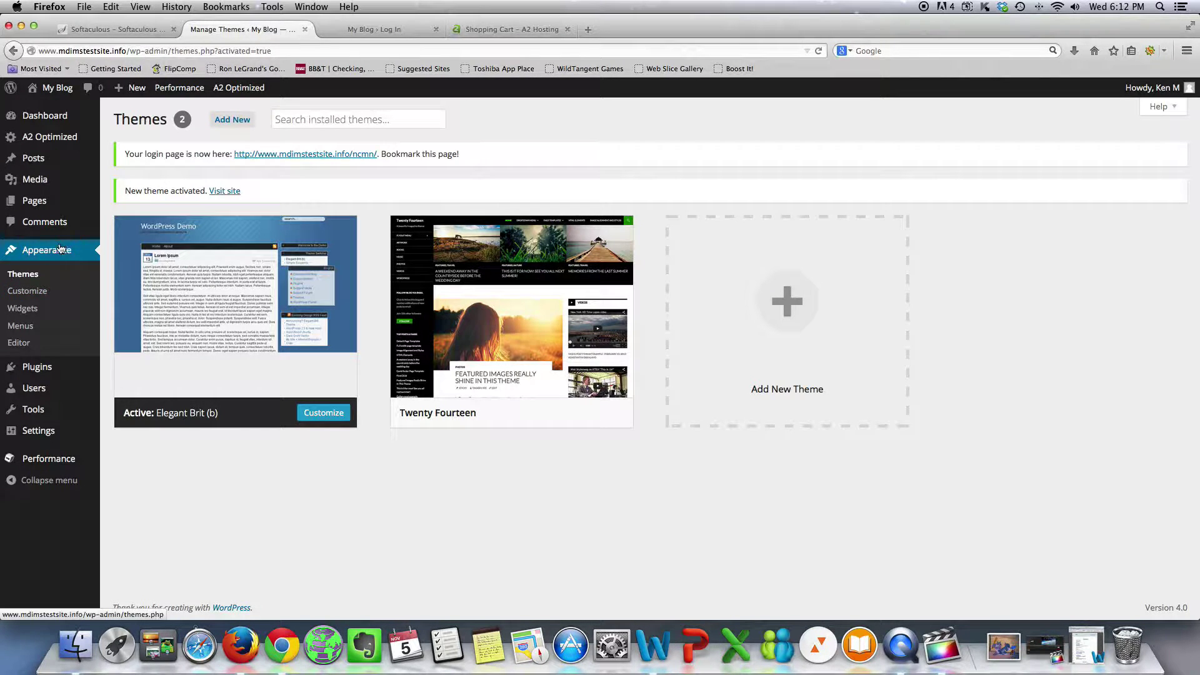
View the blog's new blue Elegant Brit look in a new tab, then close it and the old login tab.
mouse_move(63, 92)
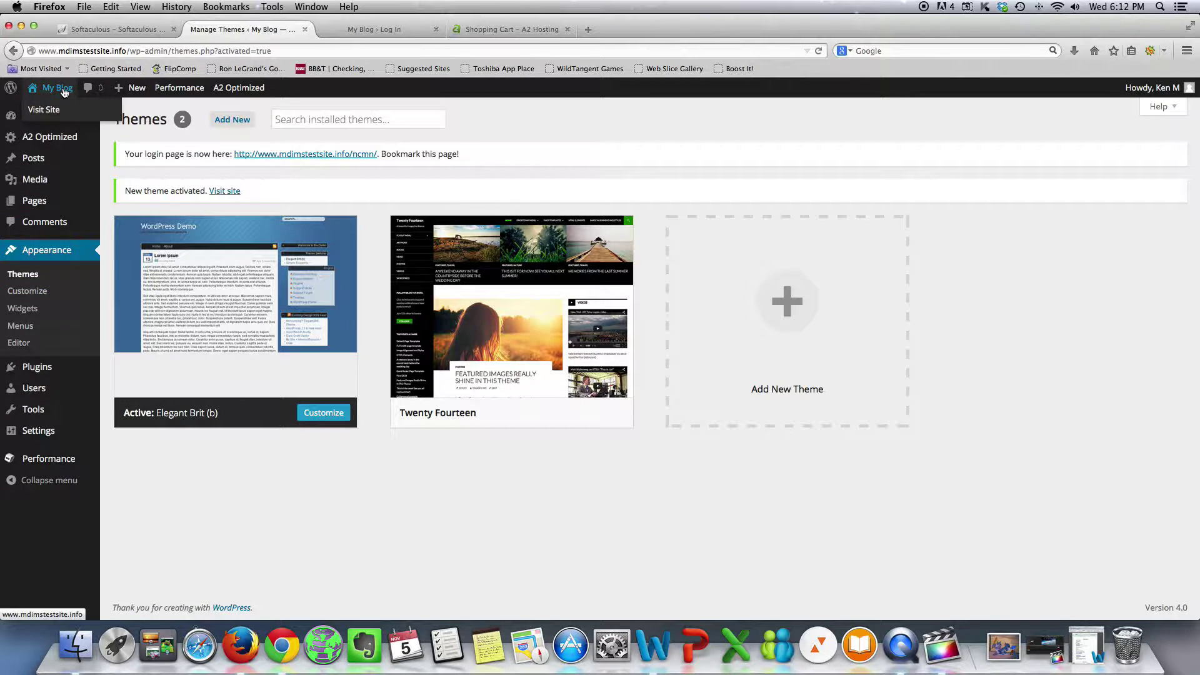
right_click(71, 92)
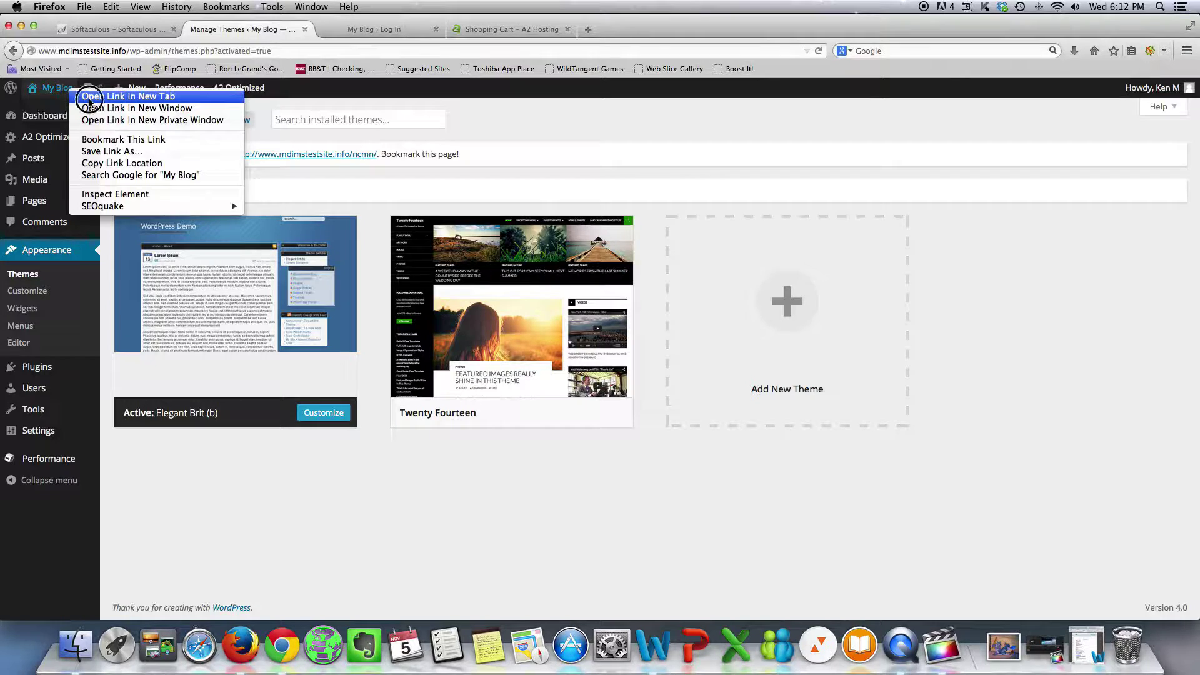
left_click(89, 97)
left_click(401, 34)
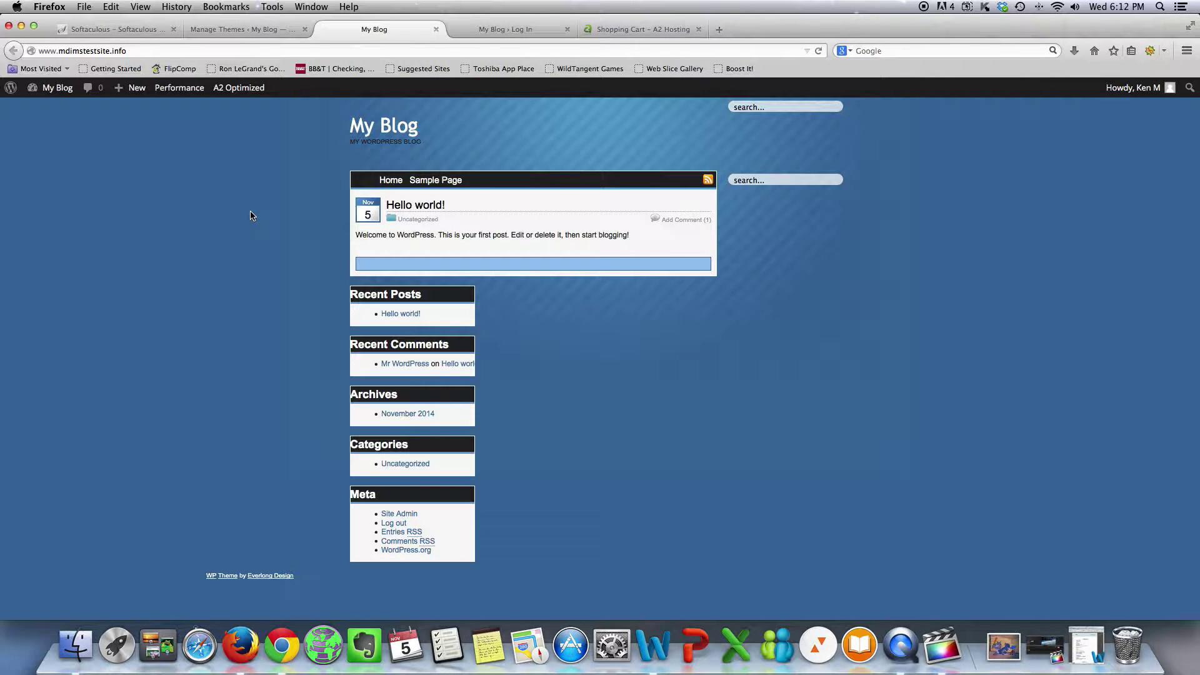
left_click(436, 30)
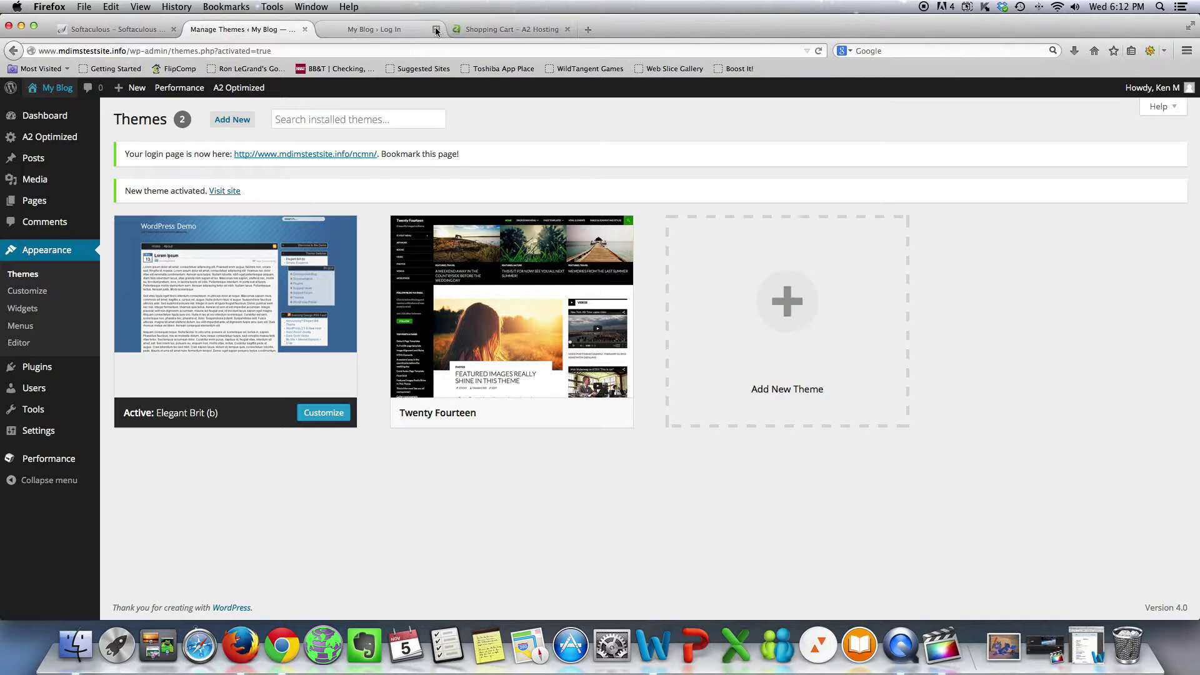
left_click(436, 30)
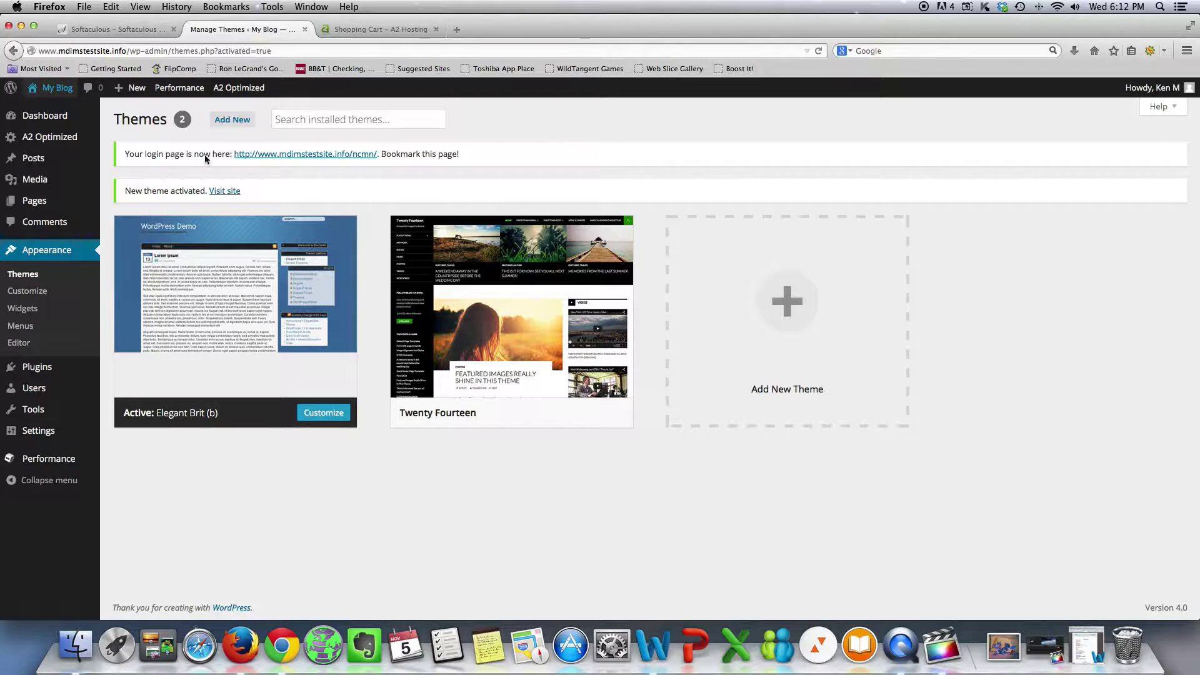
Reopen the live blog in another tab, then return to the Themes admin page.
right_click(57, 91)
left_click(87, 98)
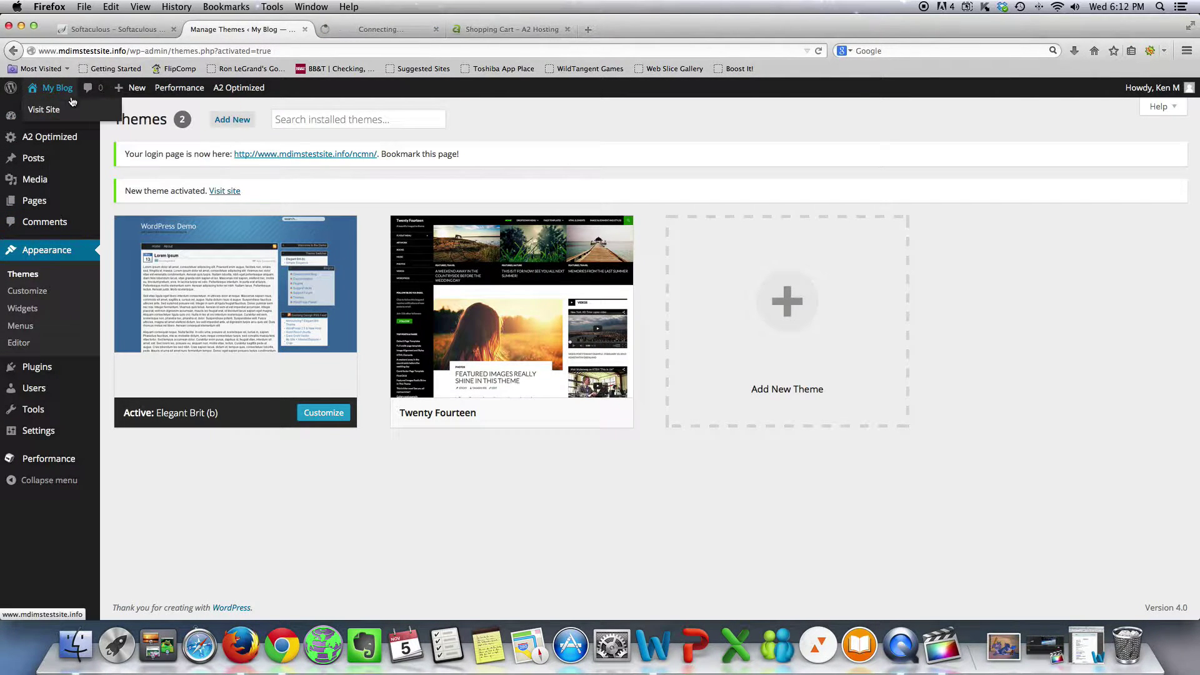
left_click(378, 31)
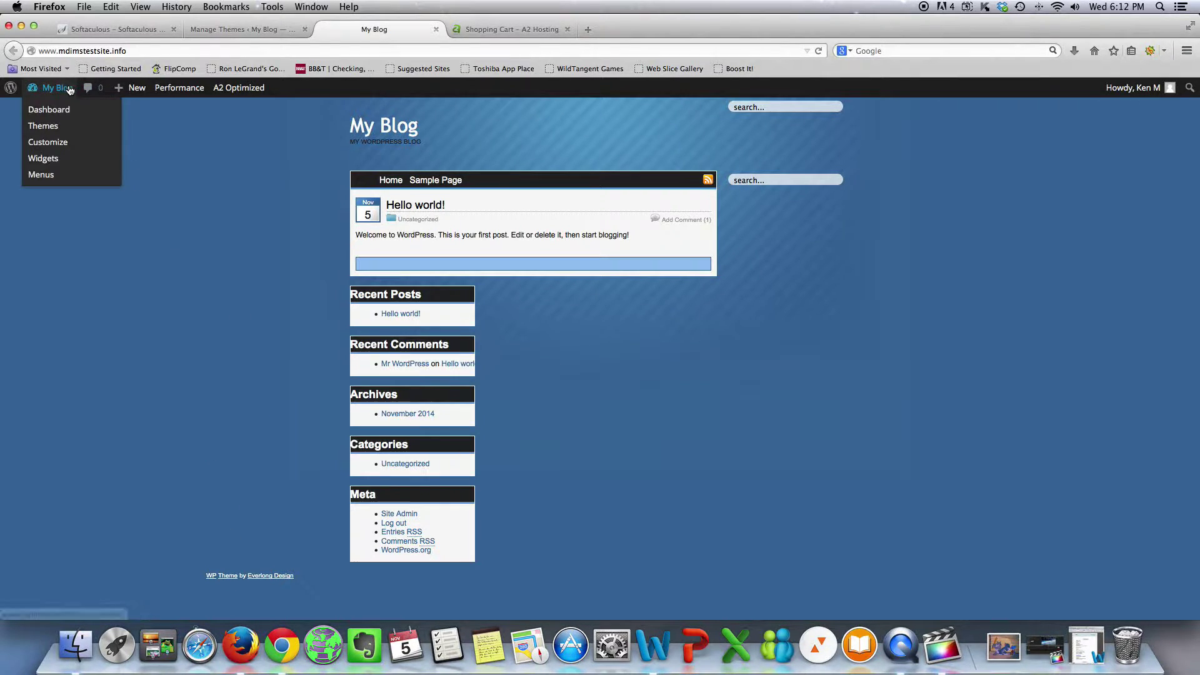
left_click(242, 32)
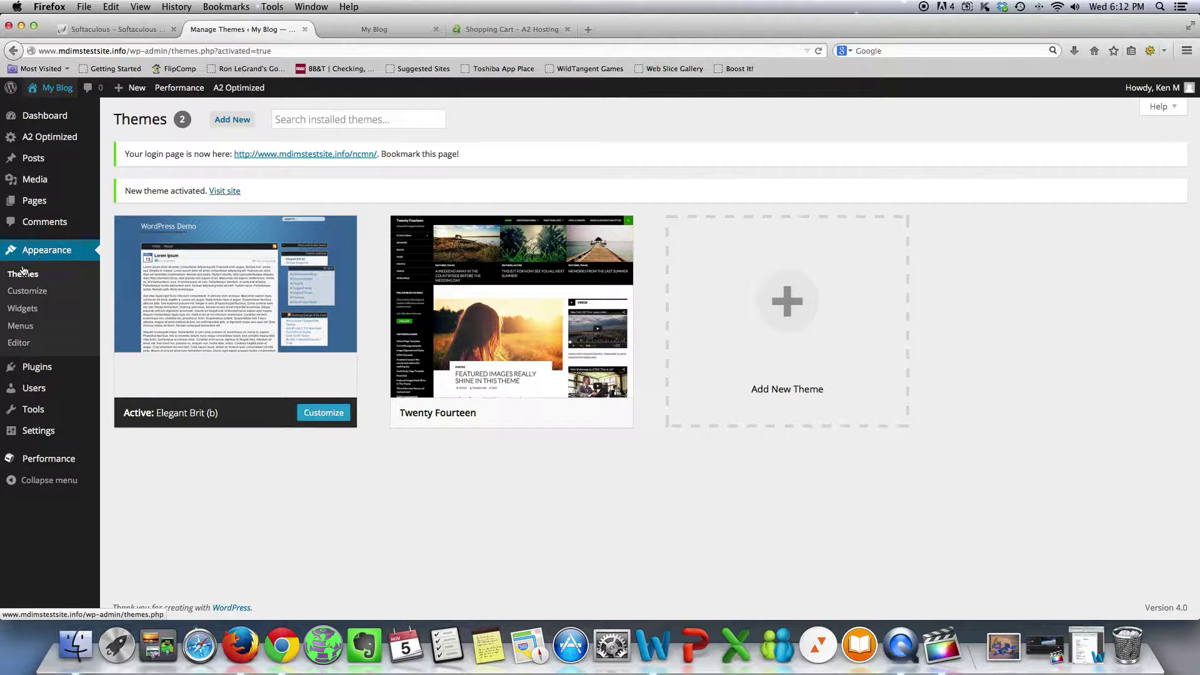
Open Elegant Brit's footer.php in the theme editor and copy its code.
left_click(16, 344)
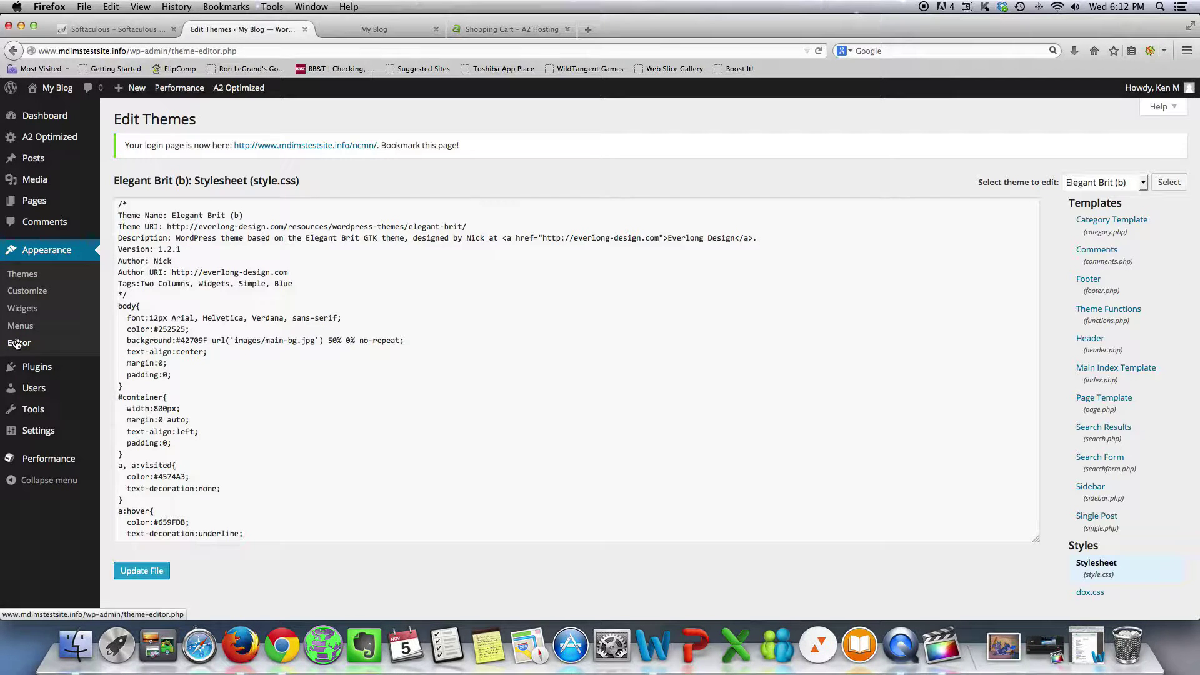
left_click(1090, 286)
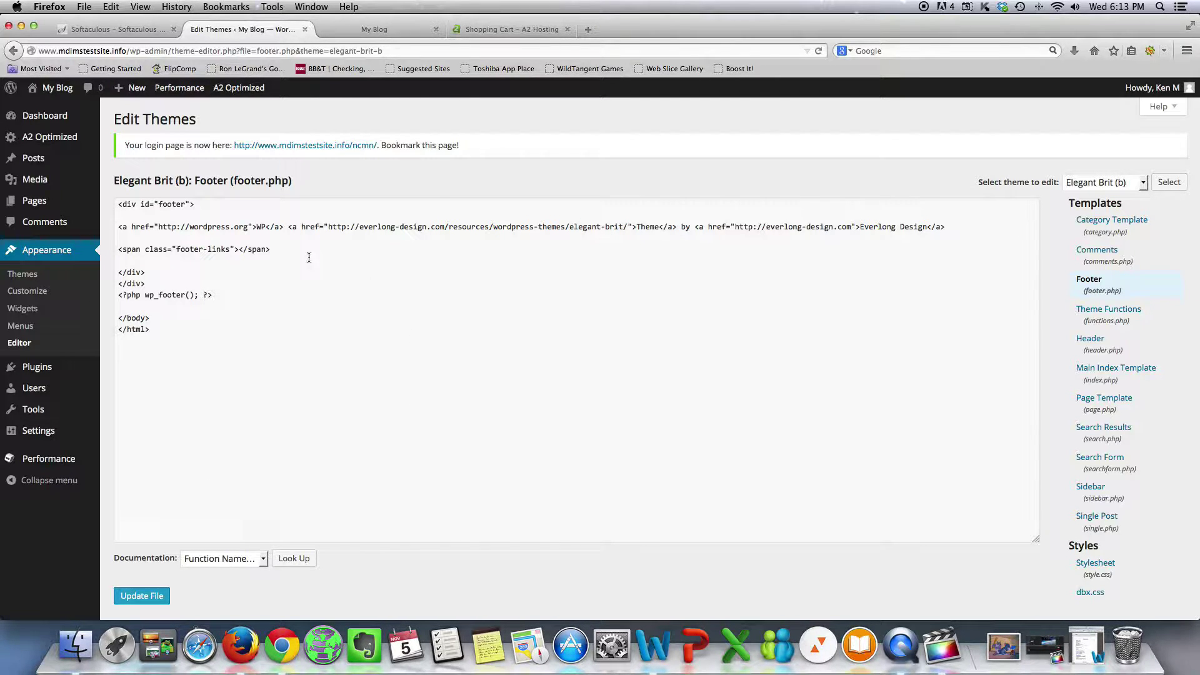
left_click_drag(187, 348, 115, 188)
right_click(170, 238)
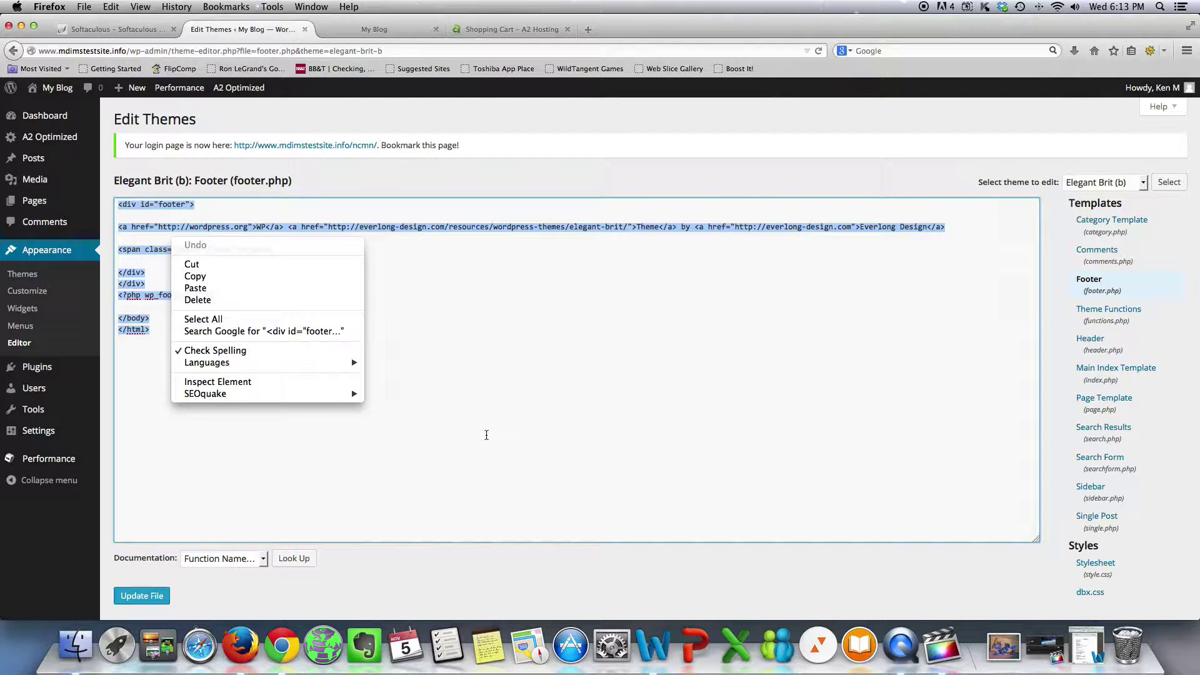
left_click(531, 353)
left_click(574, 309)
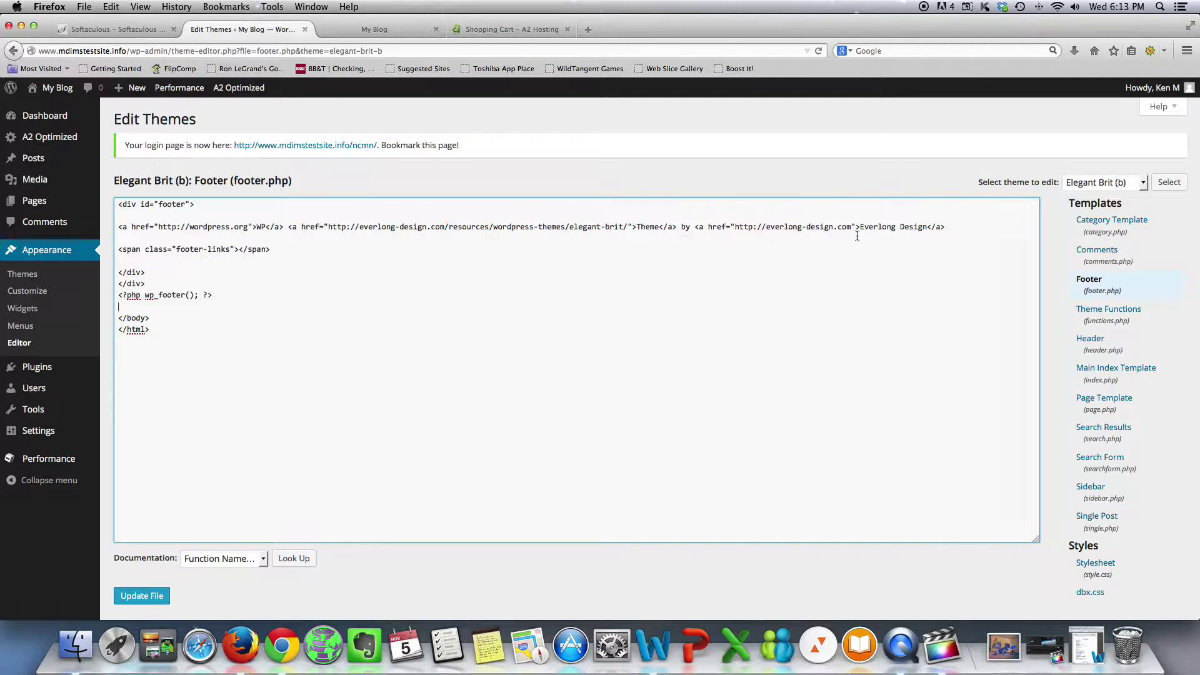
Delete the footer credit links line and save footer.php.
left_click_drag(949, 227, 115, 226)
right_click(144, 226)
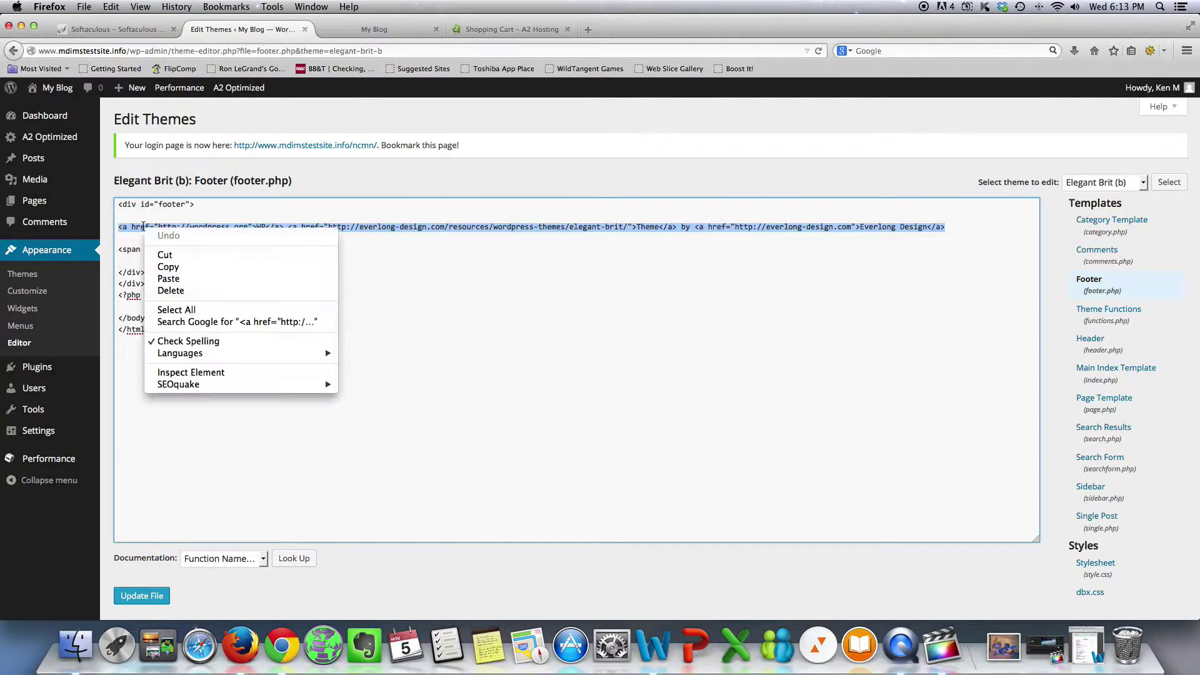
left_click(169, 291)
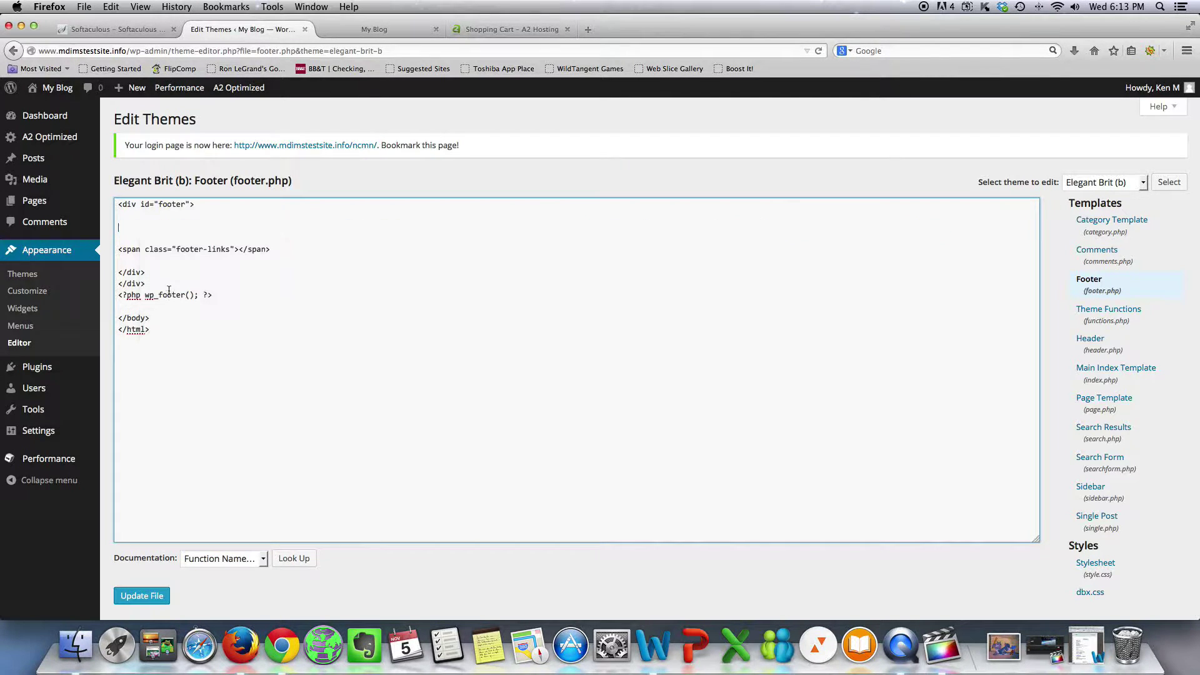
left_click(147, 599)
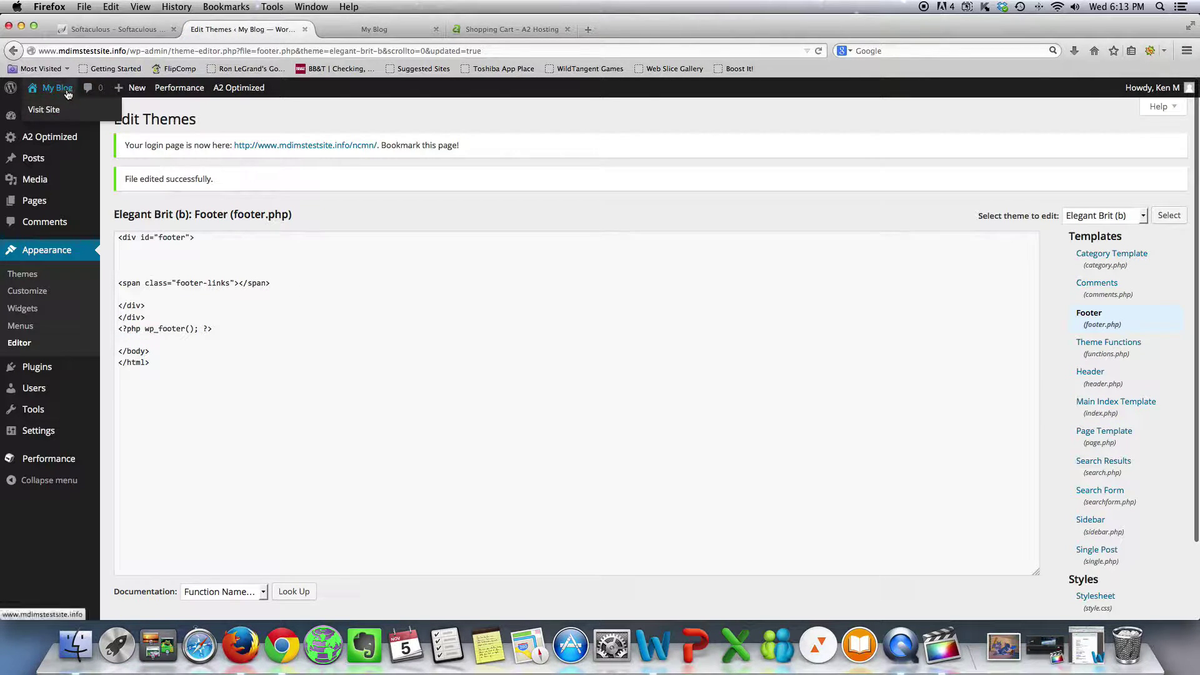
left_click(345, 31)
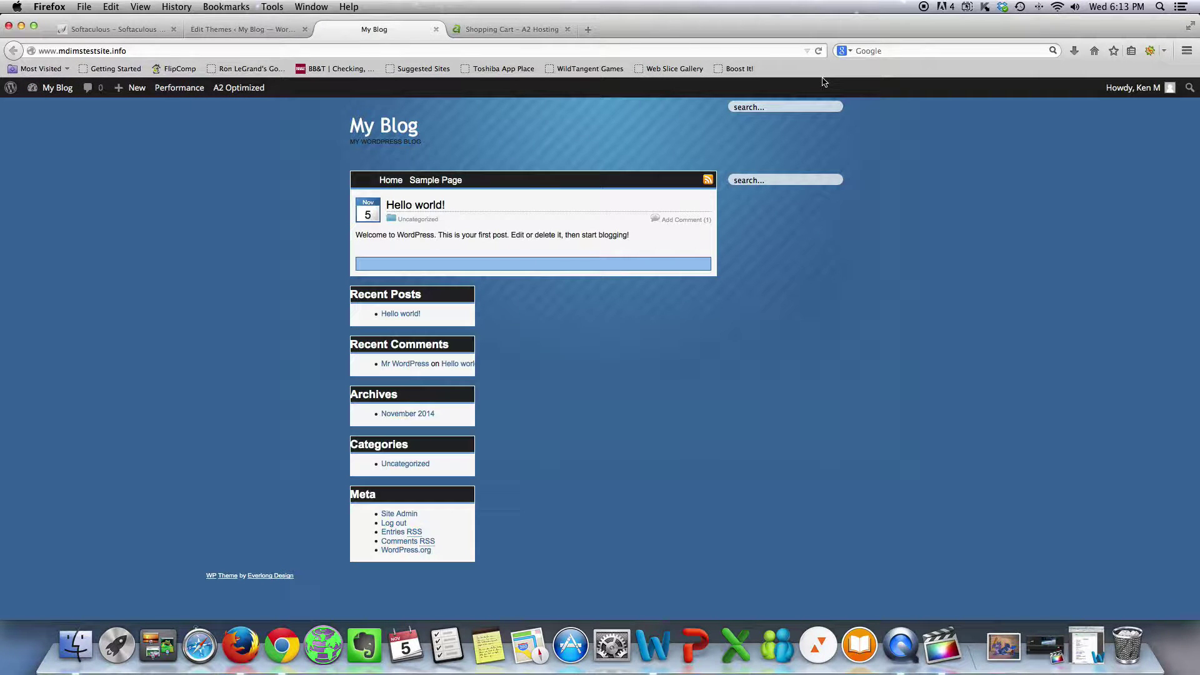
left_click(818, 51)
left_click(234, 29)
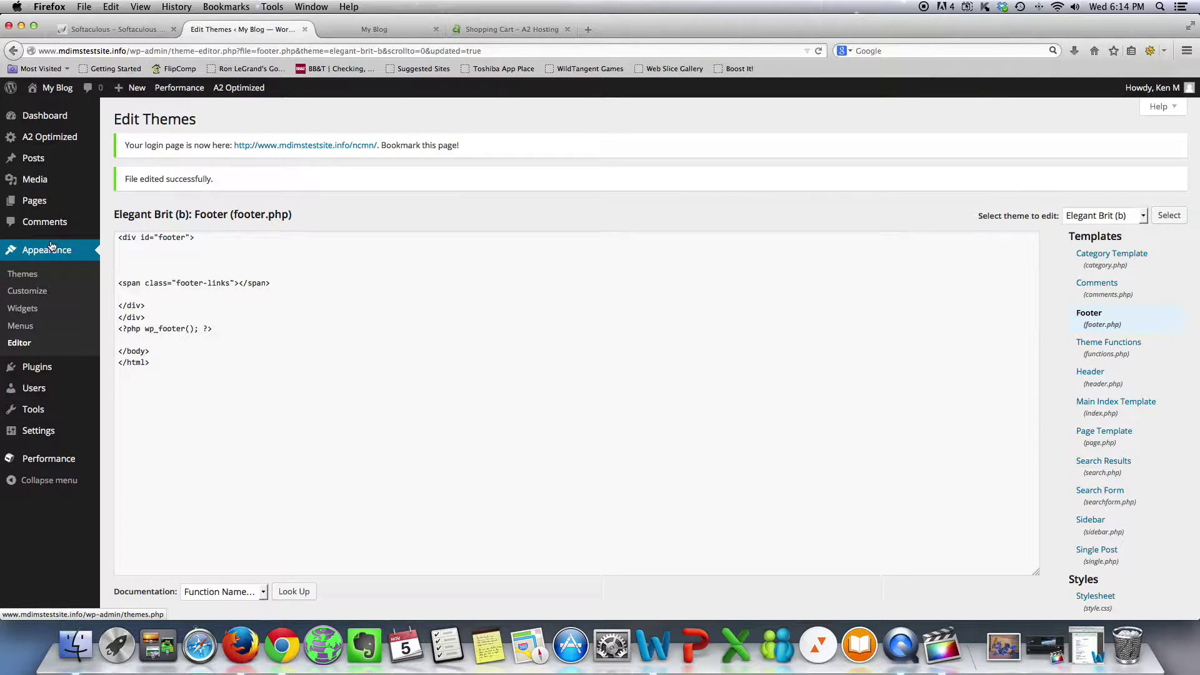
Show the list of installed plugins.
mouse_move(50, 217)
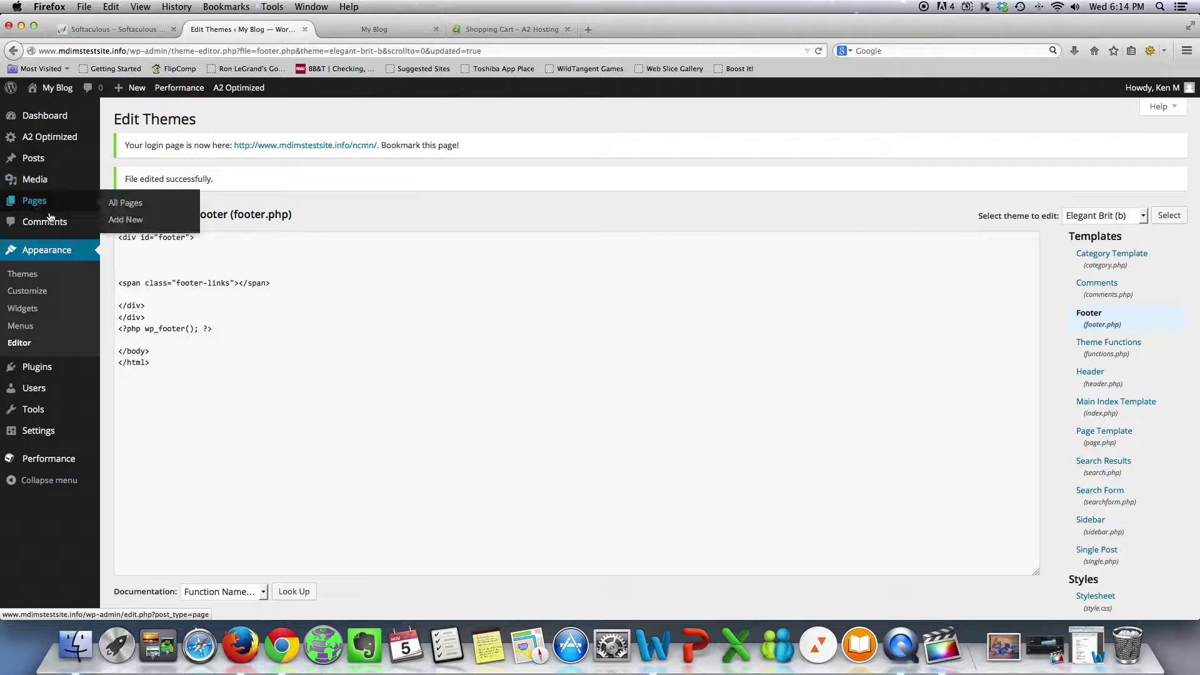
left_click(35, 371)
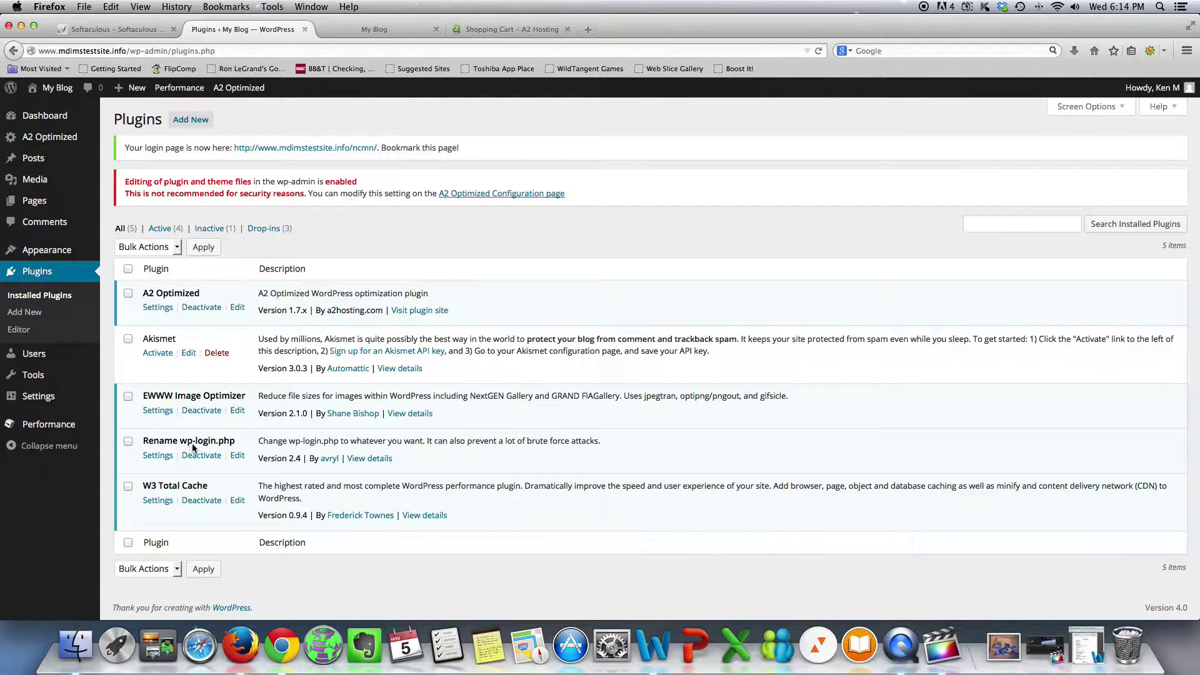
Save the permalink settings with the login page kept at /ncmn/, then go to the Dashboard.
left_click(158, 456)
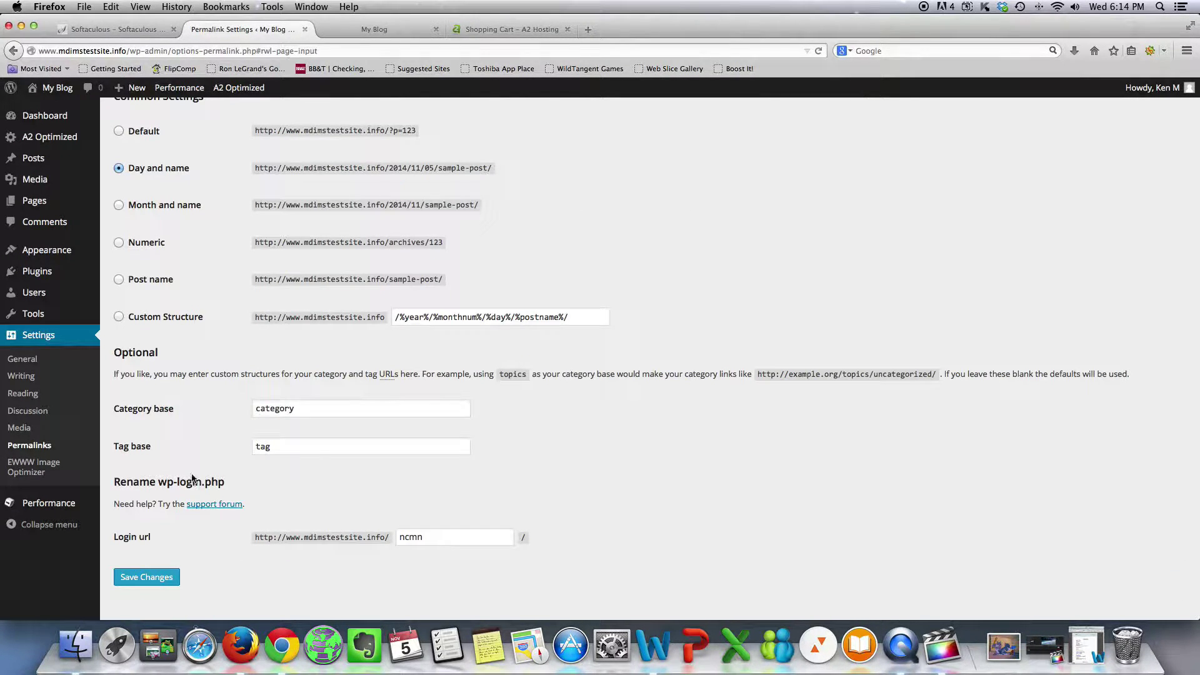
double_click(425, 538)
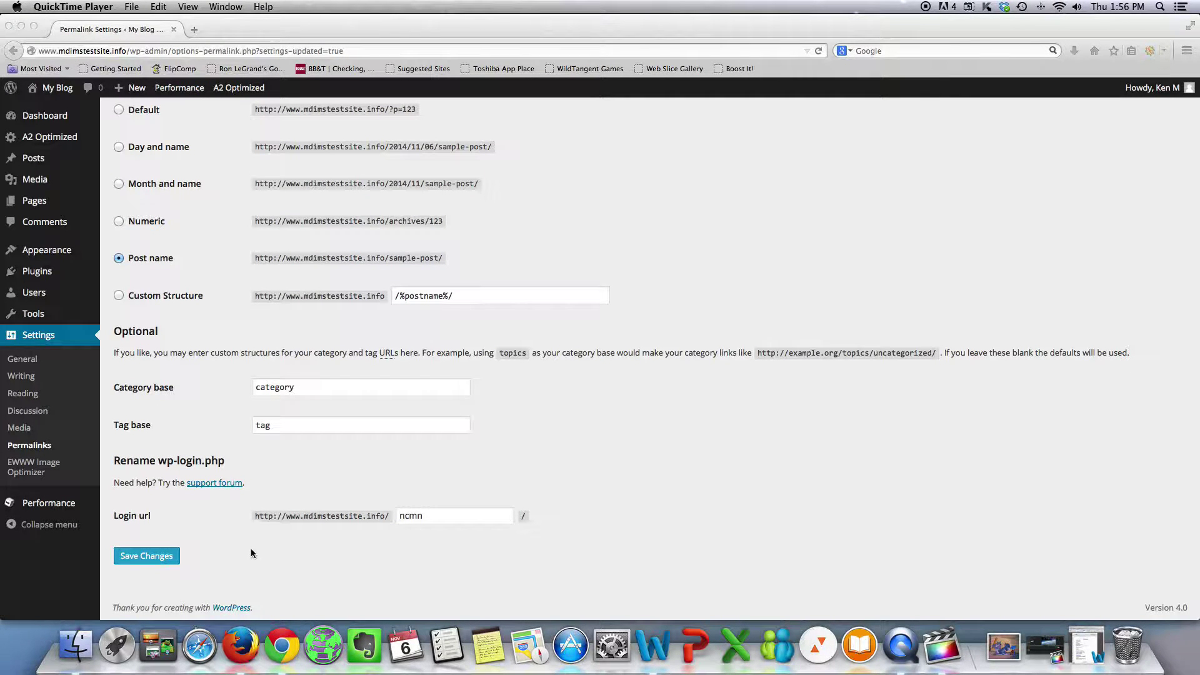
scroll(219, 550, "up", 1)
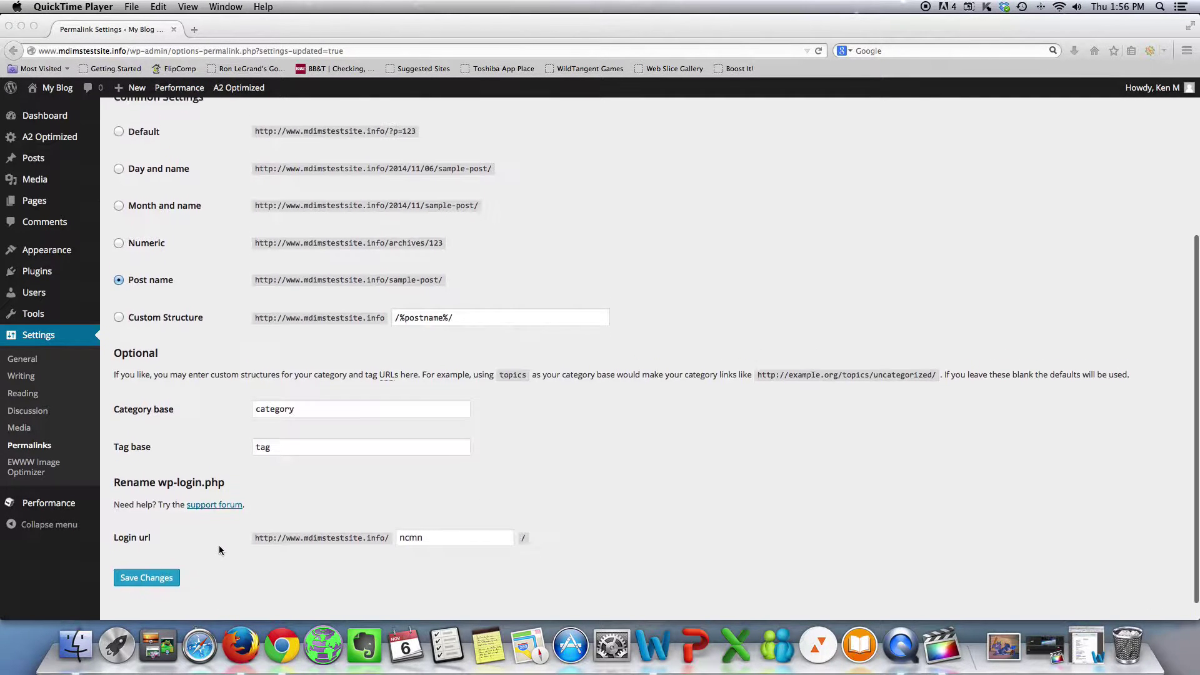
left_click(149, 582)
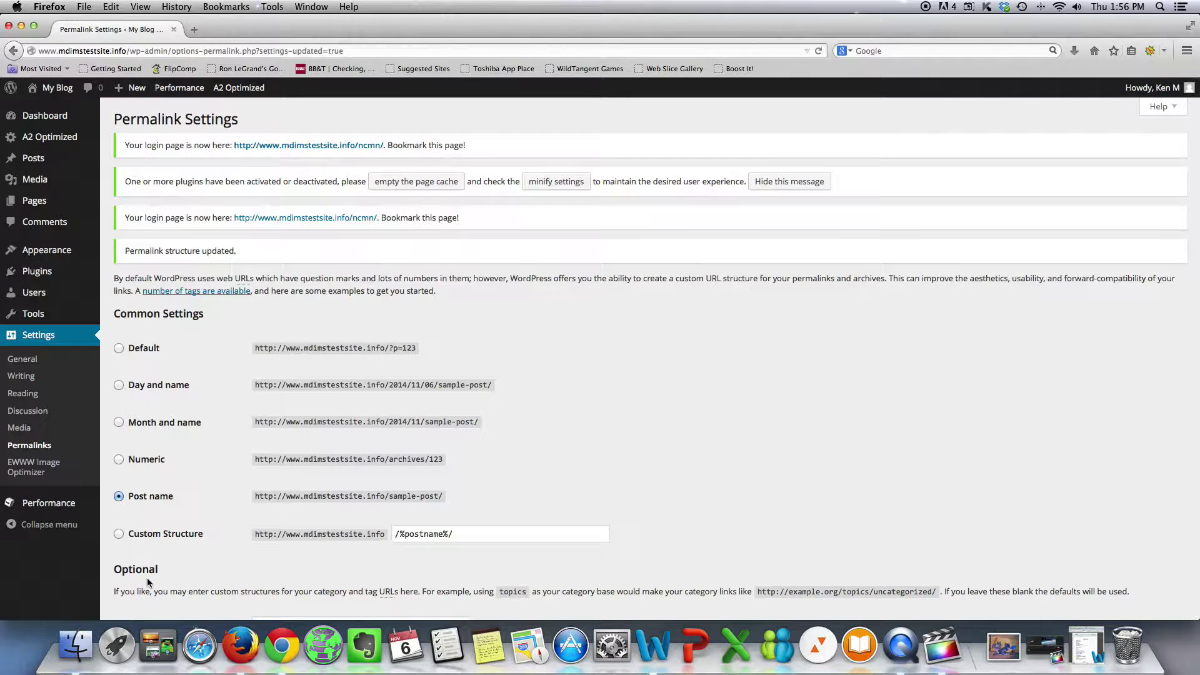
left_click(53, 119)
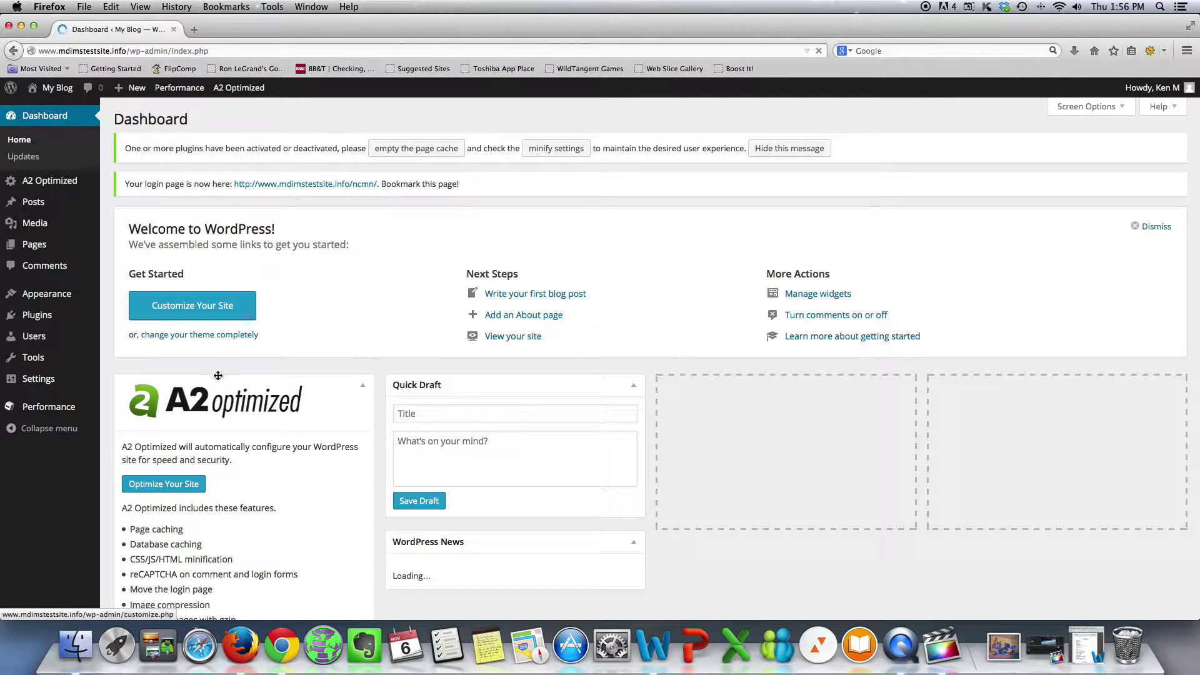
Browse the installed themes and the new themes available, then return to the Plugins list.
left_click(209, 336)
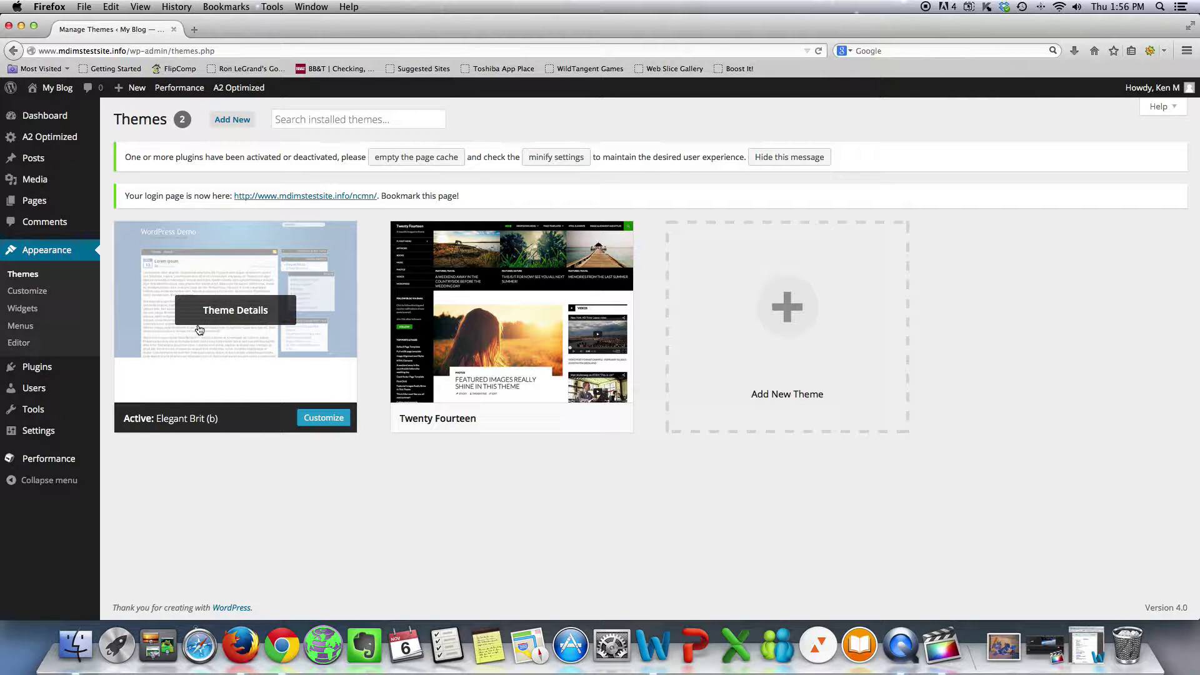
left_click(224, 123)
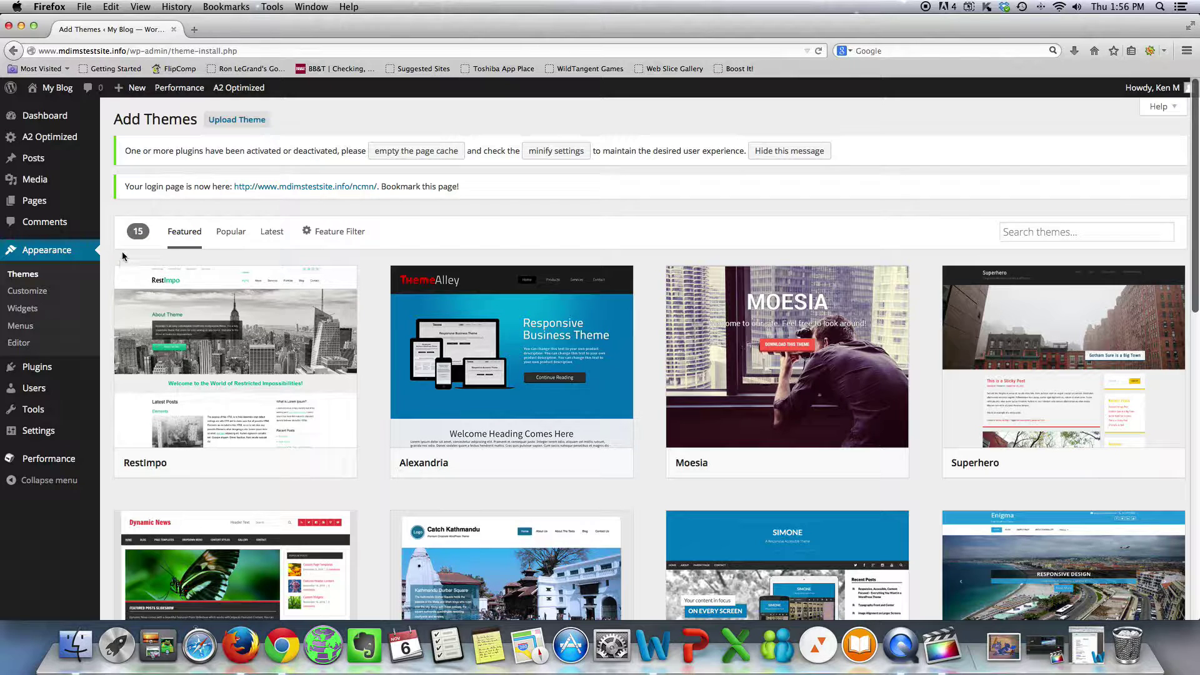
left_click(41, 371)
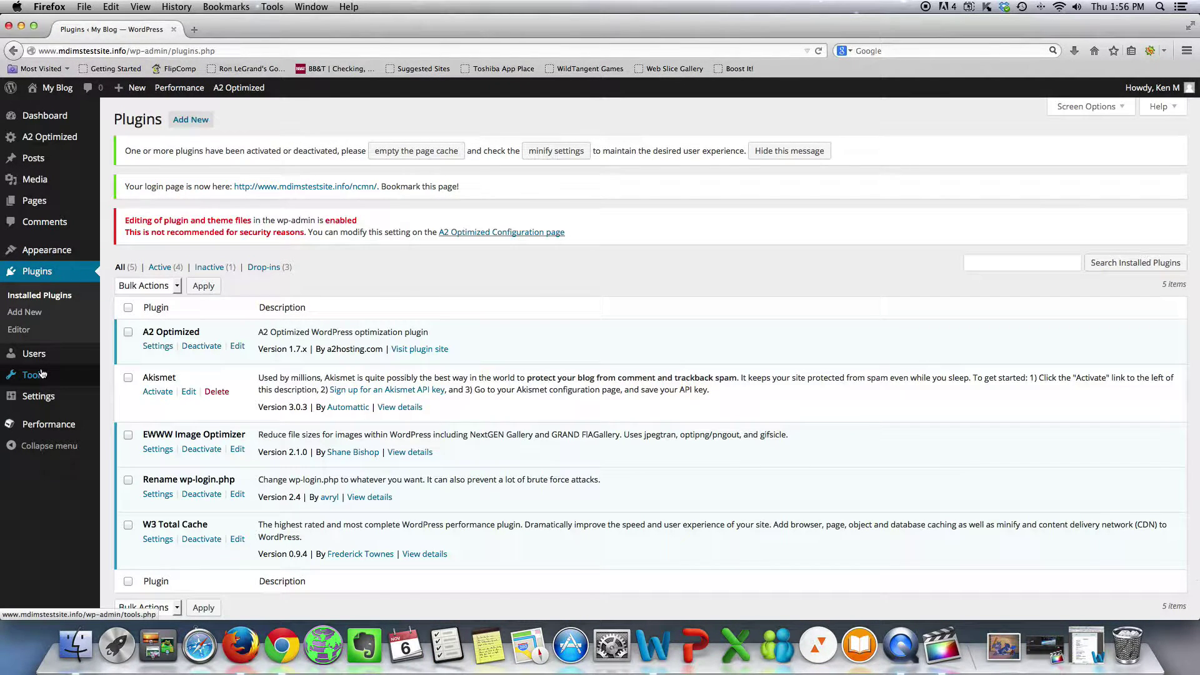
mouse_move(50, 373)
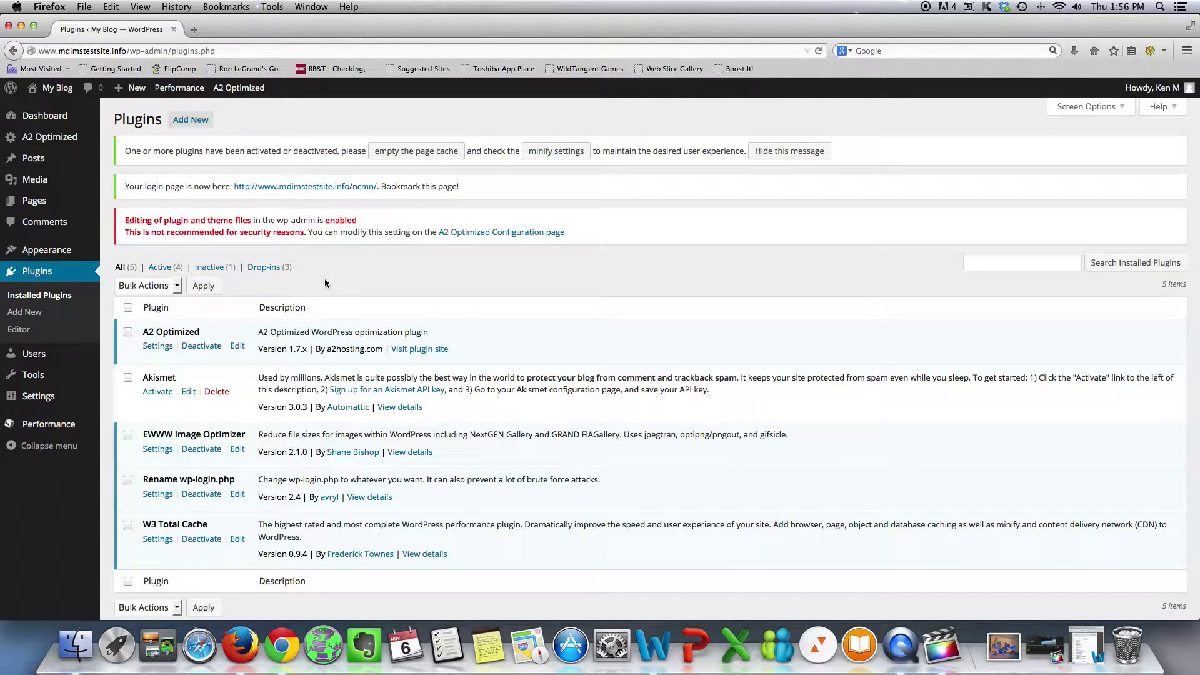
Search for 'all in one seo', then install and activate All in One SEO Pack 2.2.3.1.
left_click(197, 126)
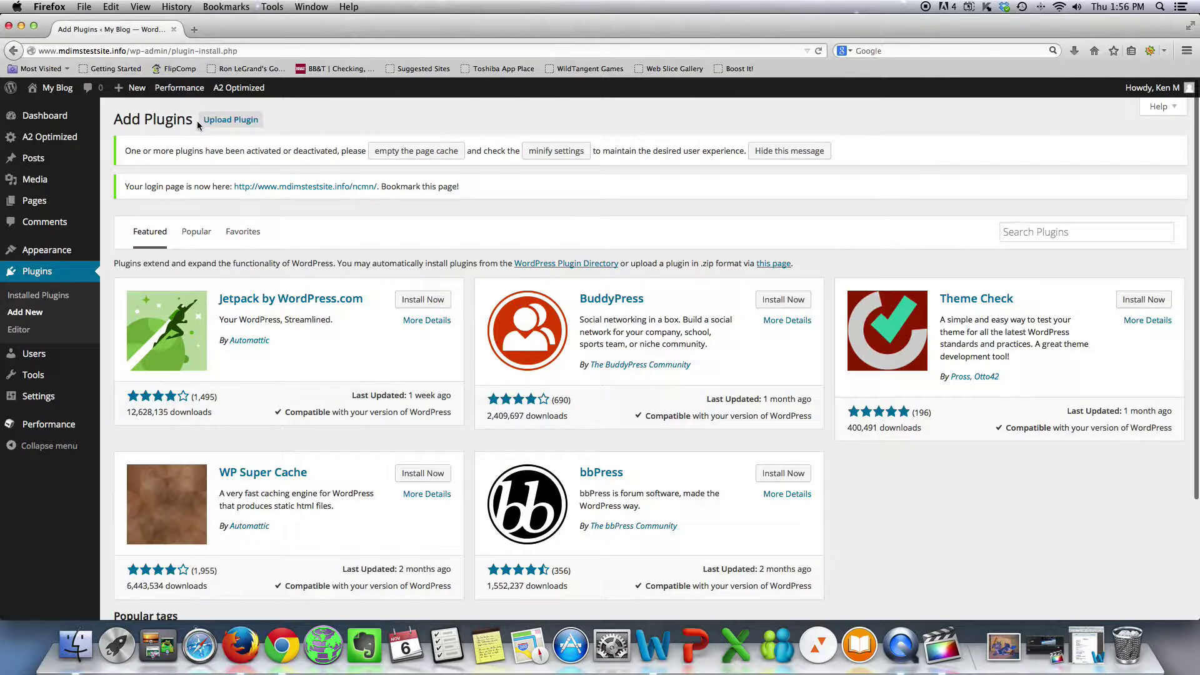
left_click(1039, 234)
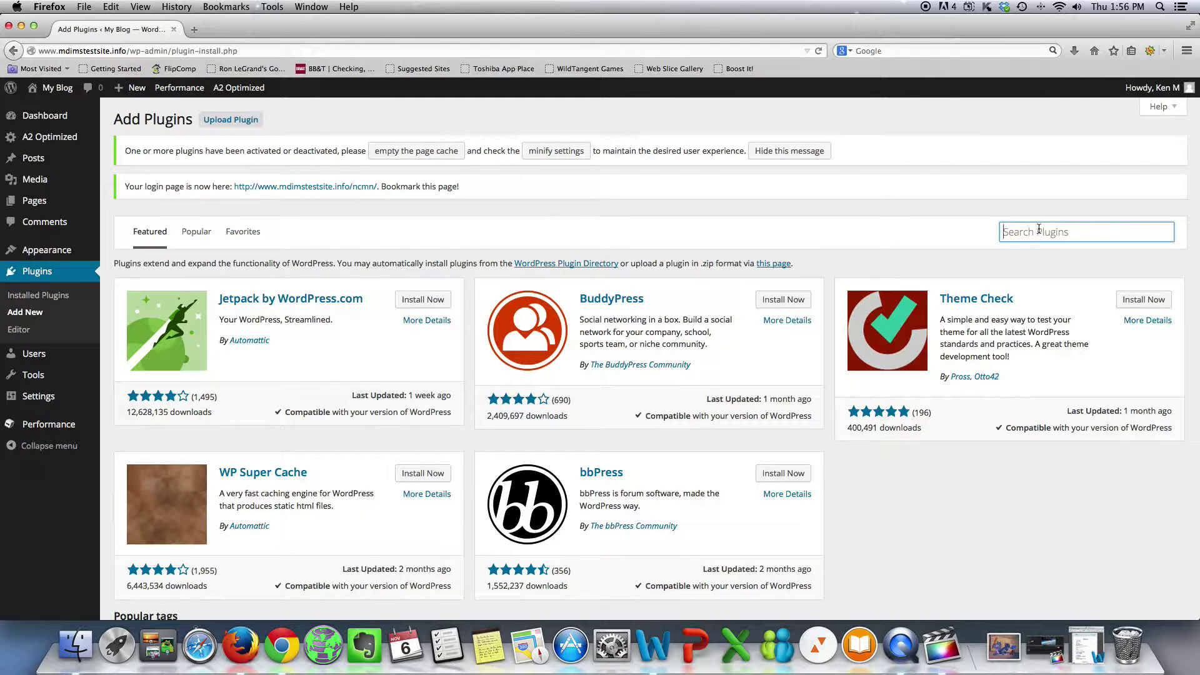
type("all in on")
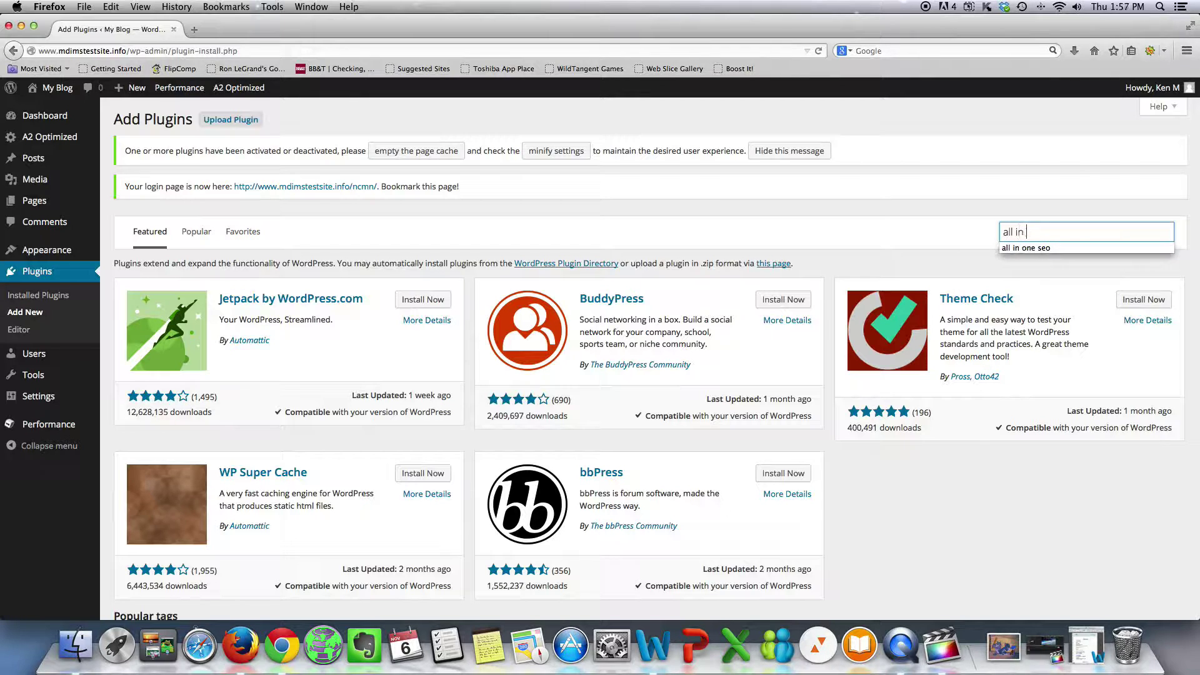
left_click(1029, 248)
key("Return")
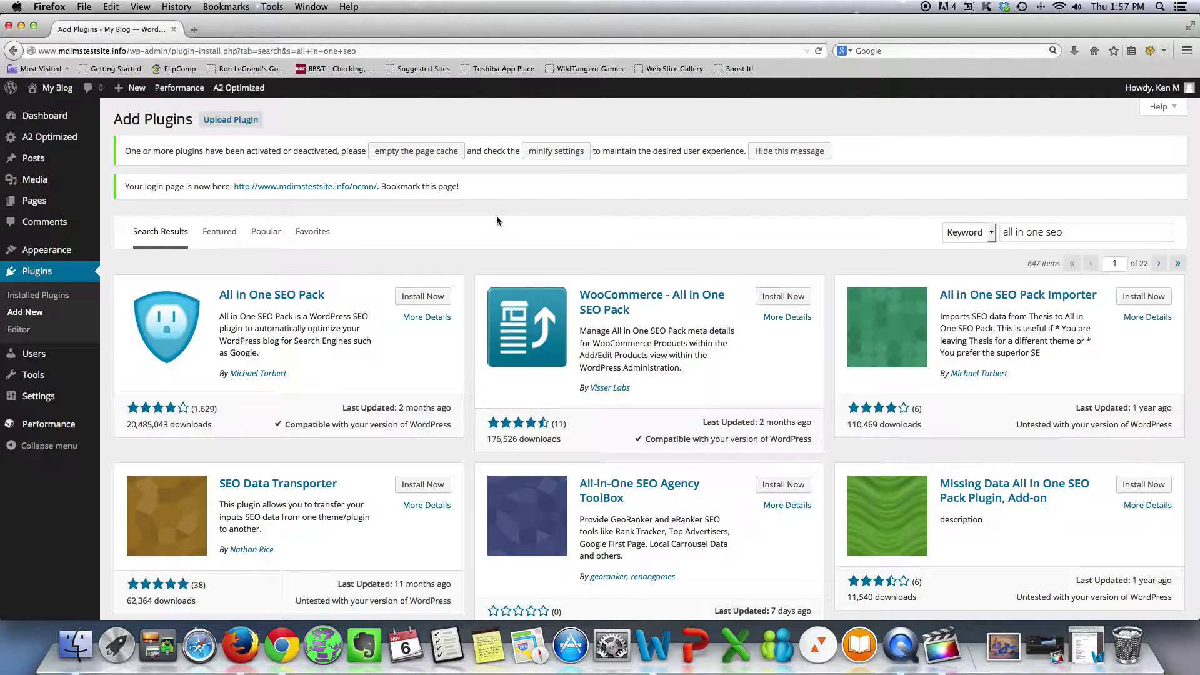
left_click(422, 298)
left_click(649, 302)
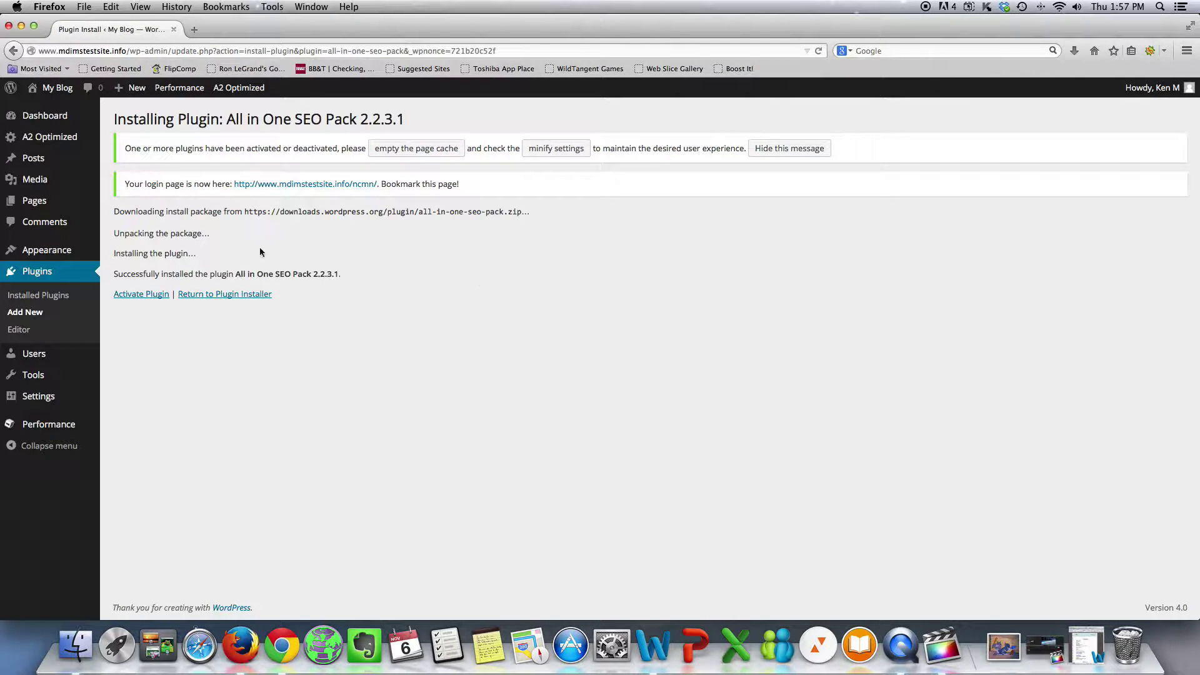
left_click(133, 294)
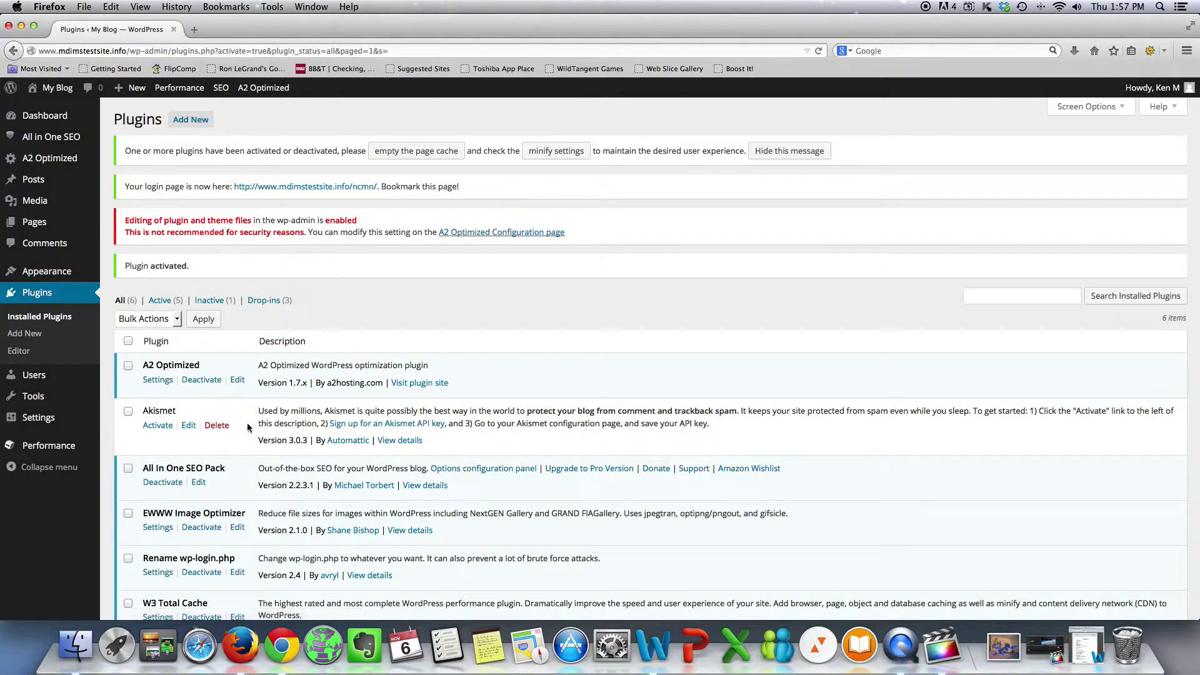
Search for 'google xml sitemaps' and install Google XML Sitemaps without activating it.
left_click(191, 122)
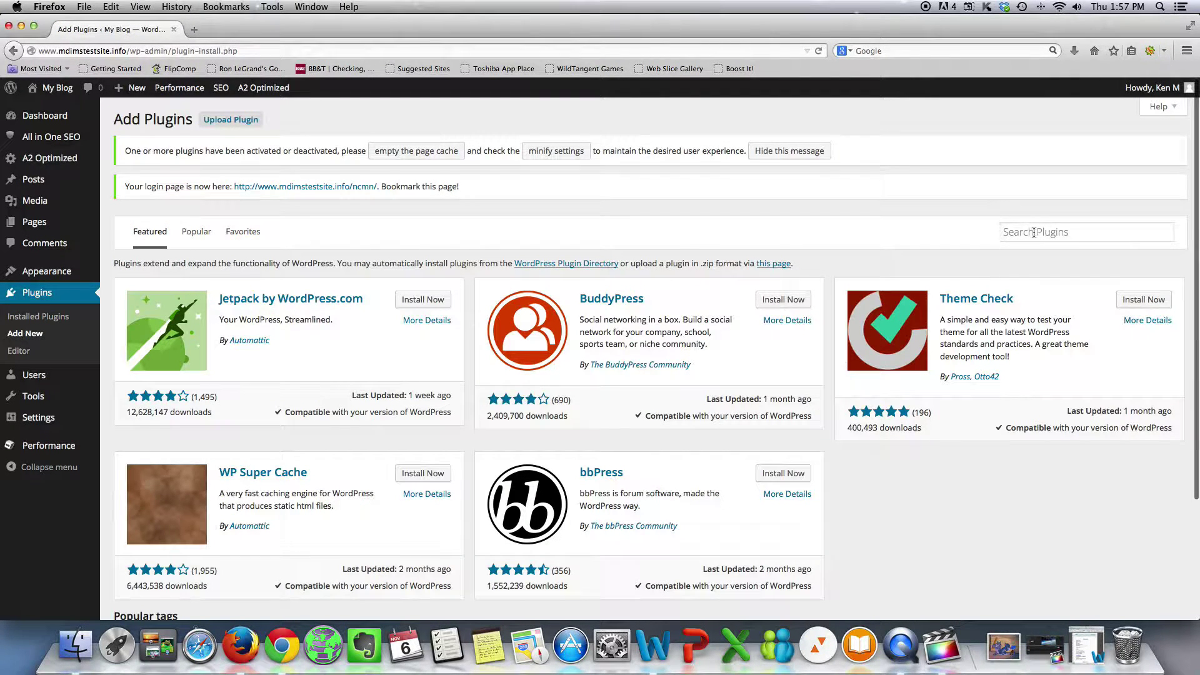
left_click(1027, 233)
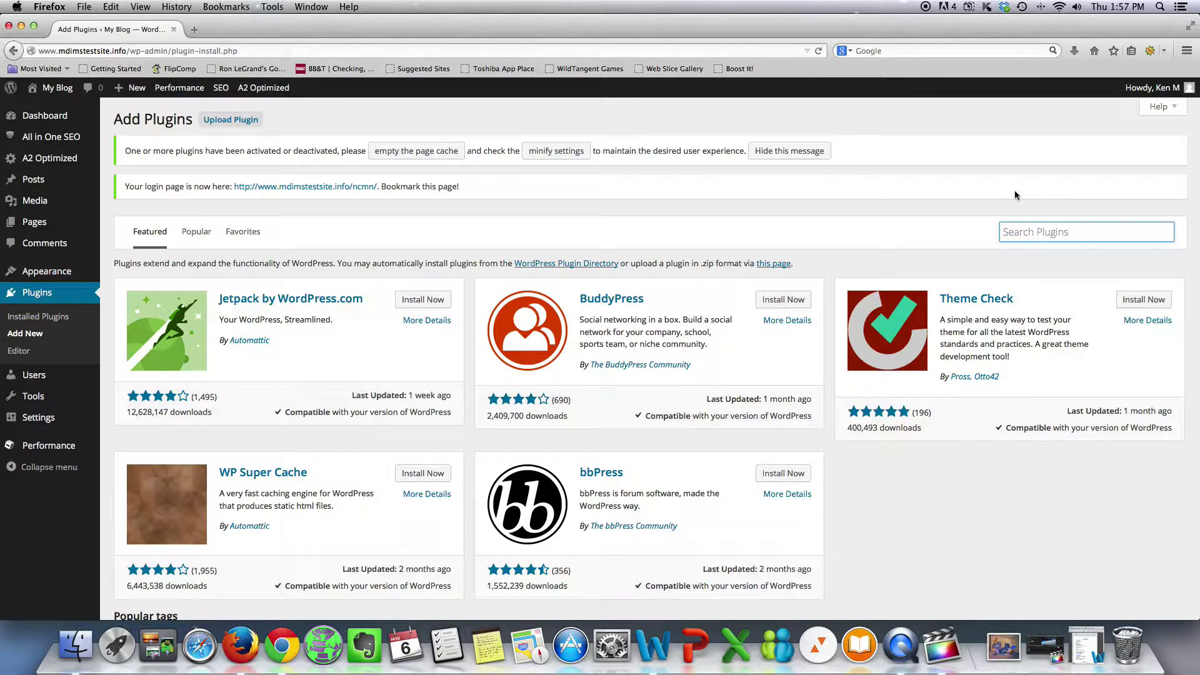
type("go")
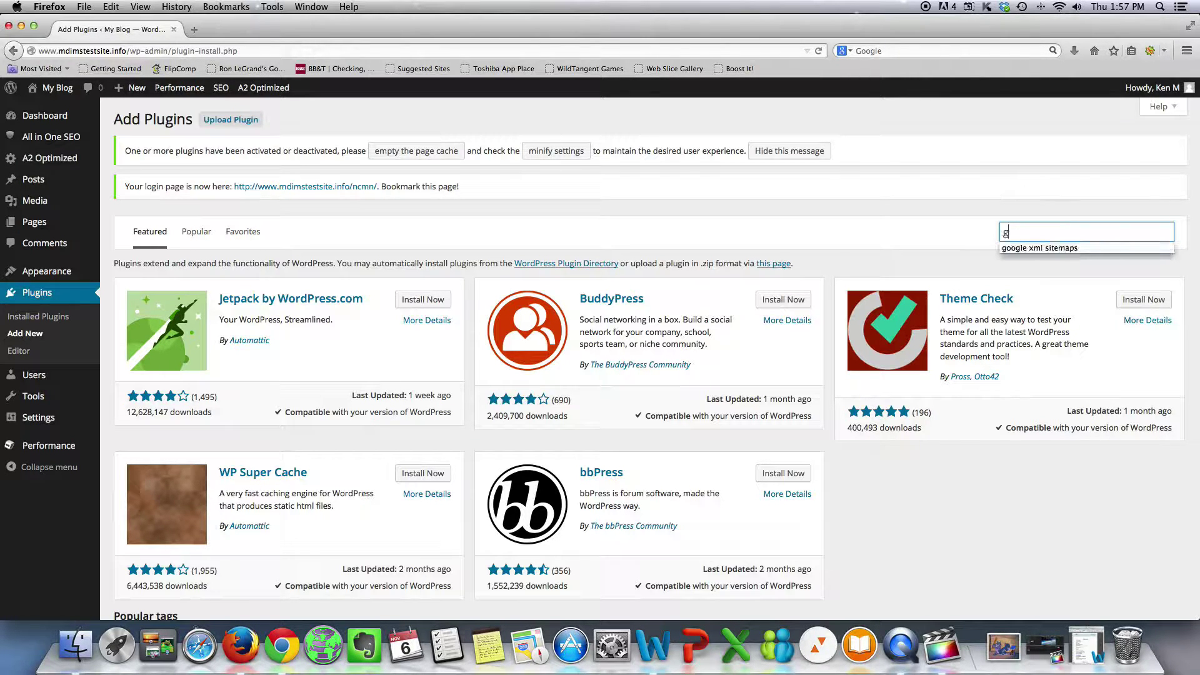
left_click(1050, 248)
key("Return")
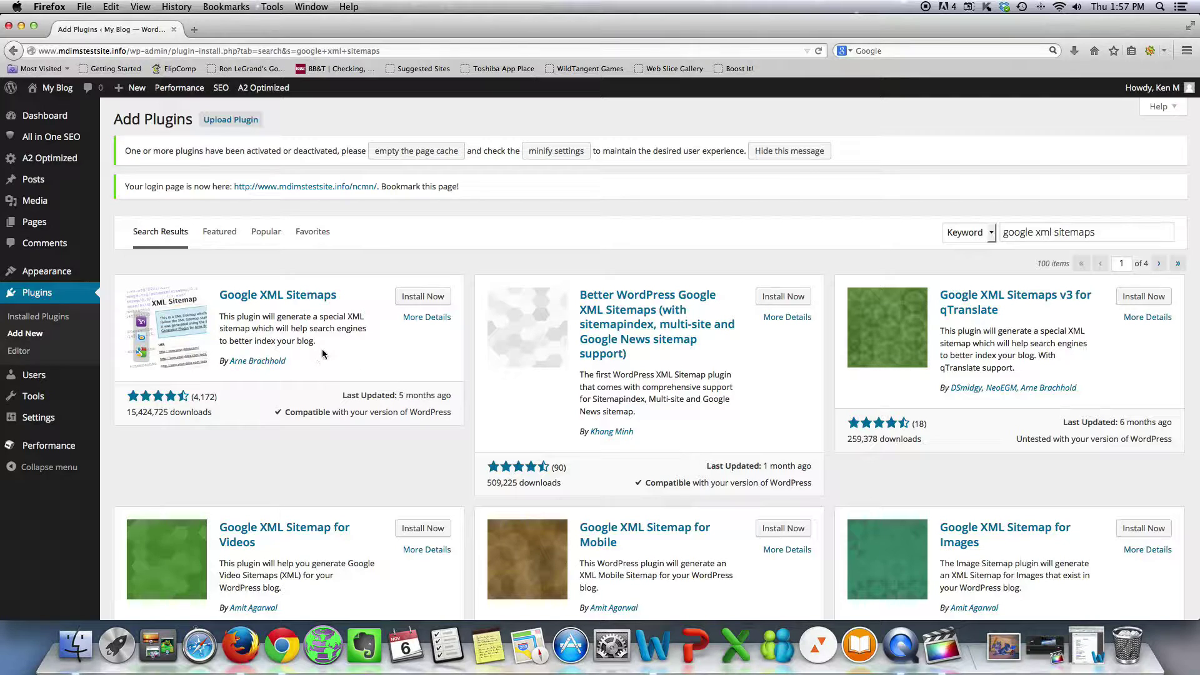
left_click(413, 298)
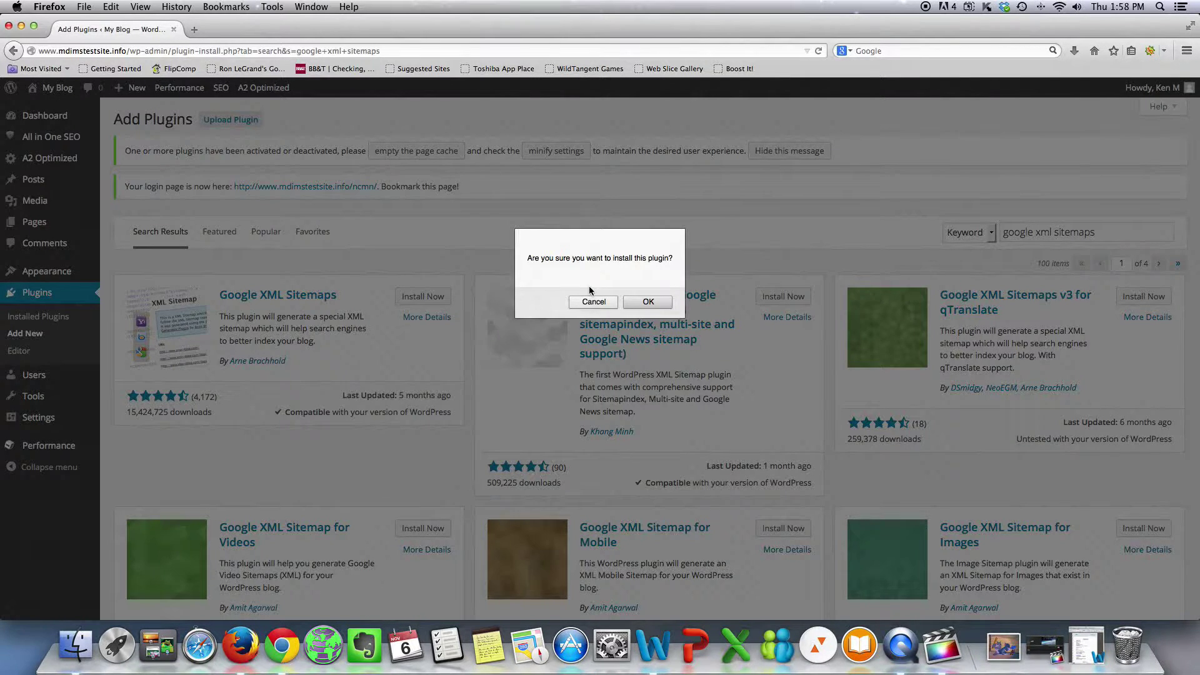
left_click(650, 302)
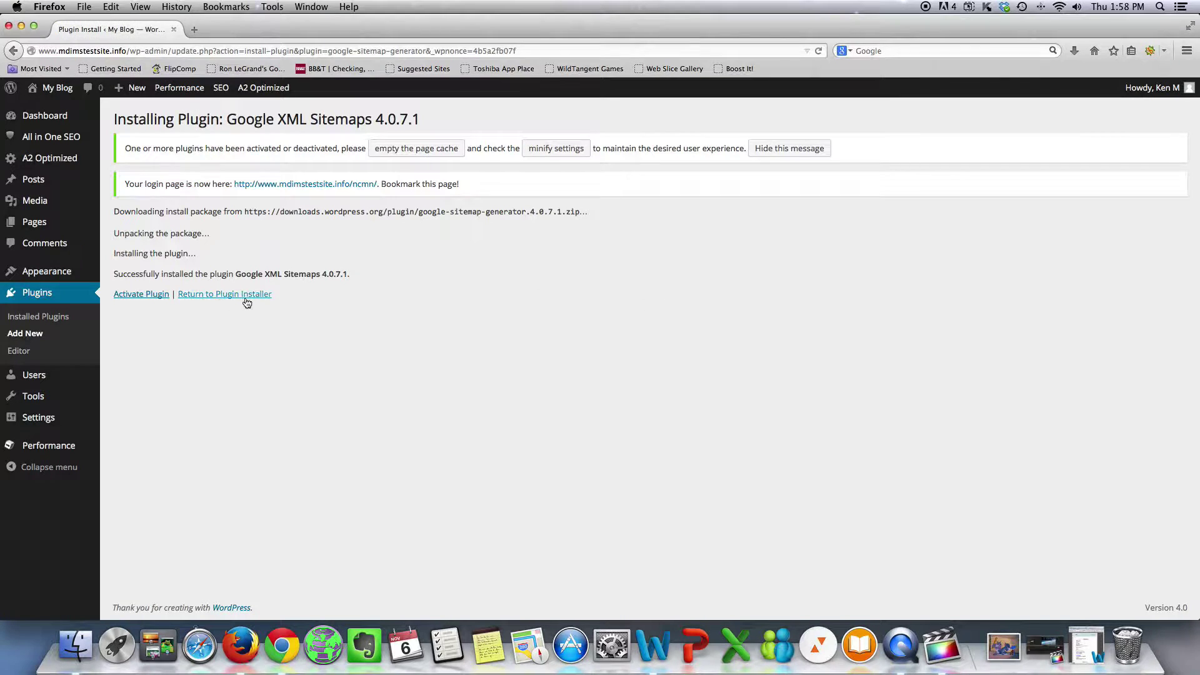
left_click(225, 297)
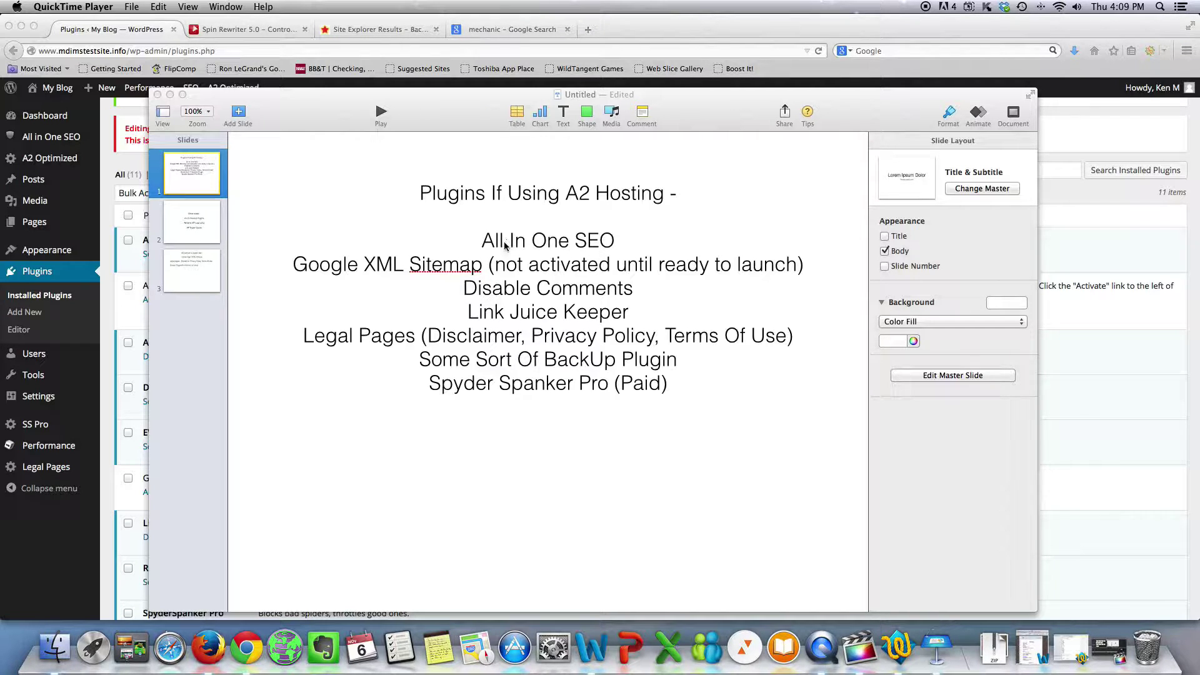
Minimize the Keynote slide of recommended A2 Hosting plugins to reveal the WordPress plugin list.
left_click(169, 94)
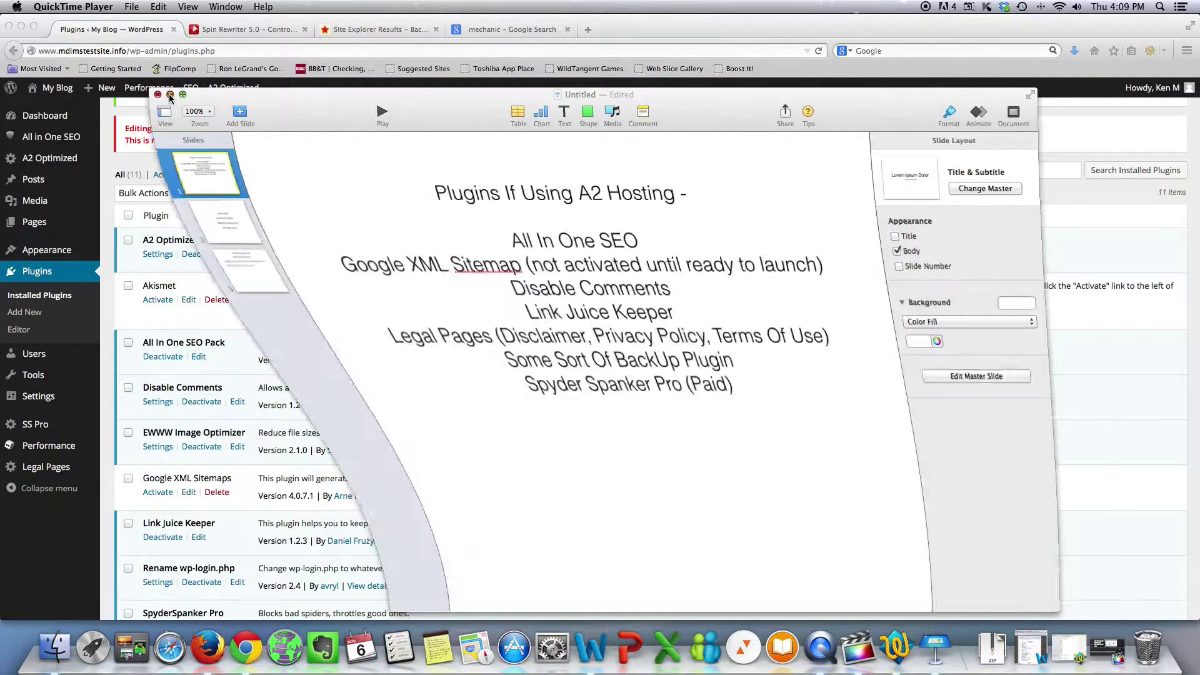
Open the Sample Page for editing from the All Pages list.
left_click(31, 226)
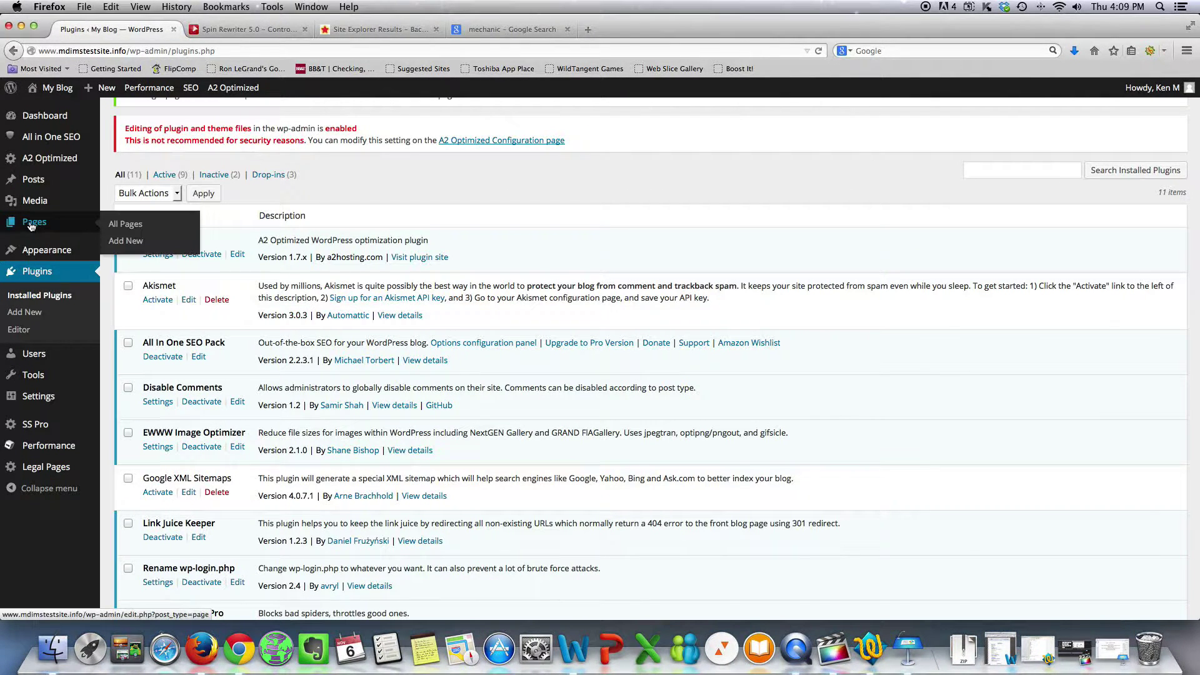
left_click(31, 224)
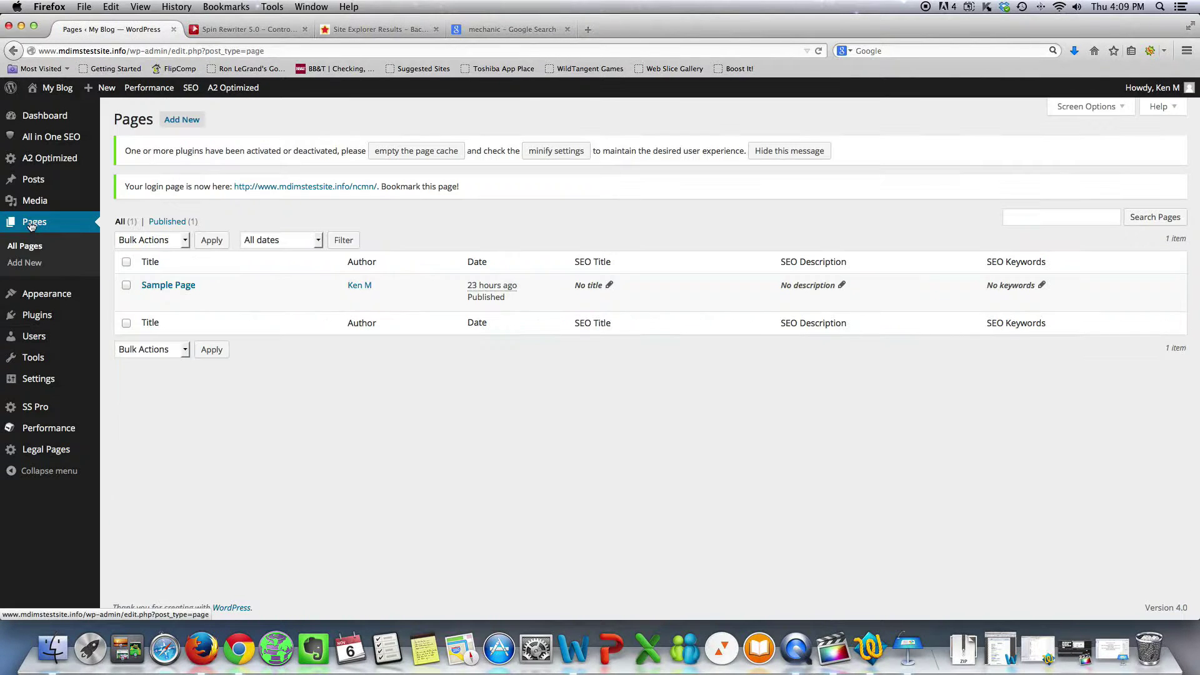
left_click(149, 302)
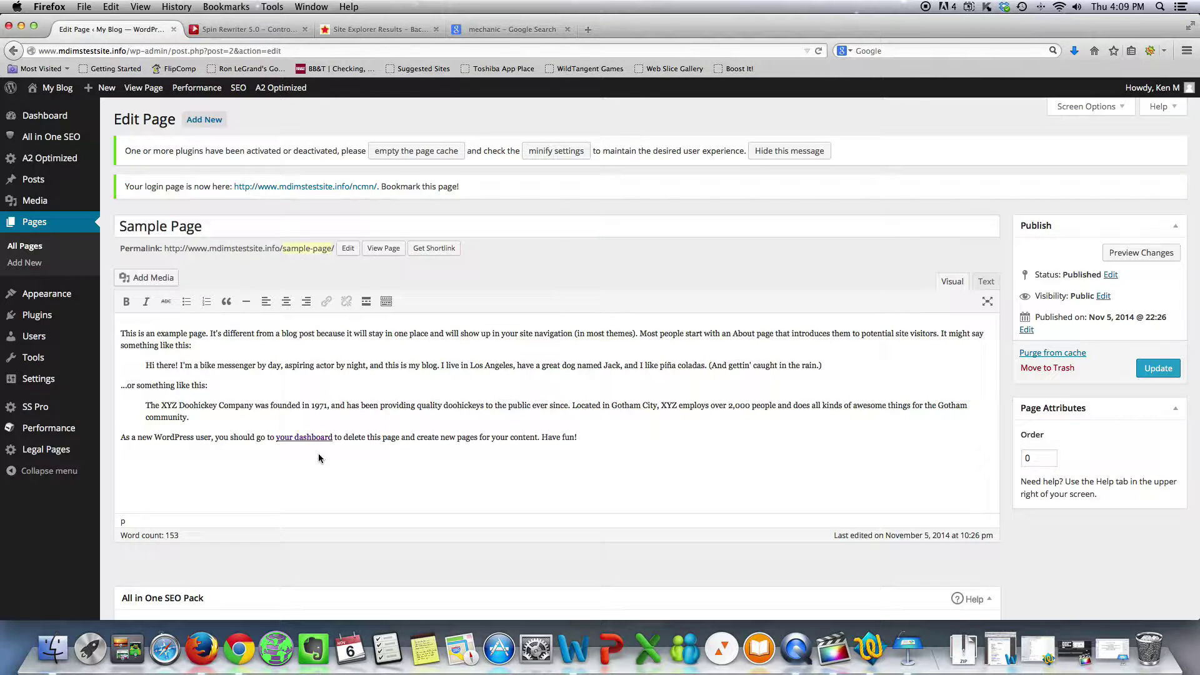
Review the Sample Page's All in One SEO title field, then go to the All in One SEO Pack options.
scroll(317, 452, "down", 7)
left_click(313, 379)
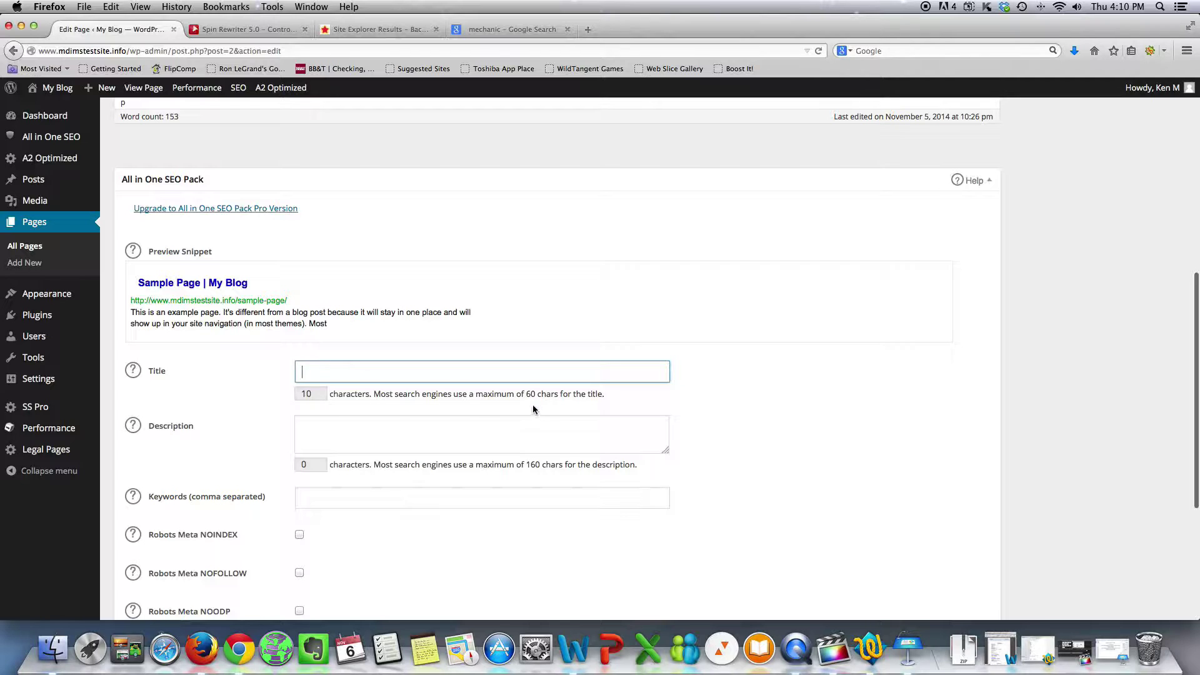
scroll(550, 417, "up", 10)
scroll(560, 429, "up", 1)
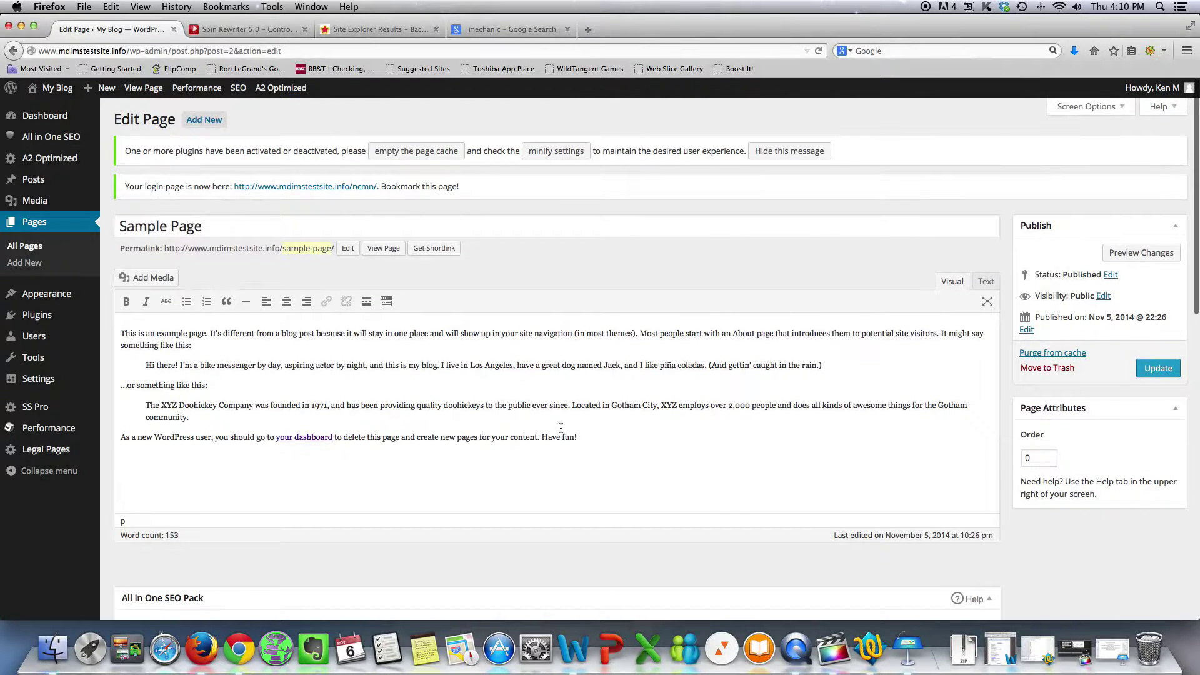
scroll(533, 552, "down", 8)
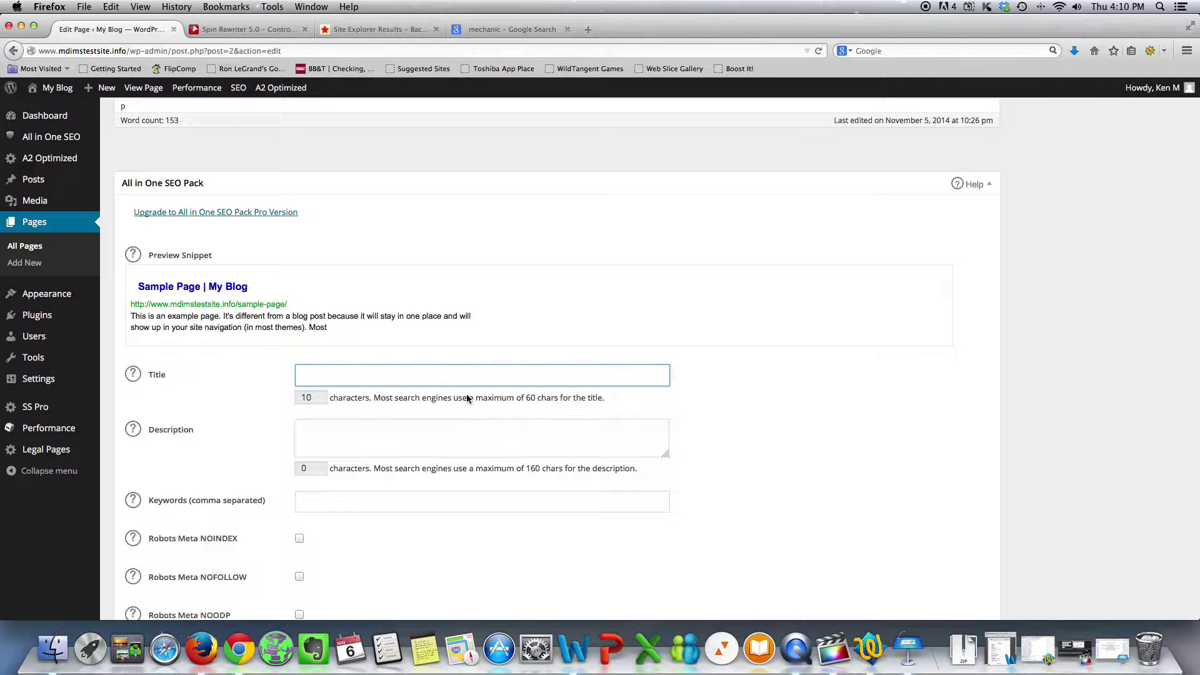
scroll(462, 426, "up", 2)
scroll(461, 425, "down", 2)
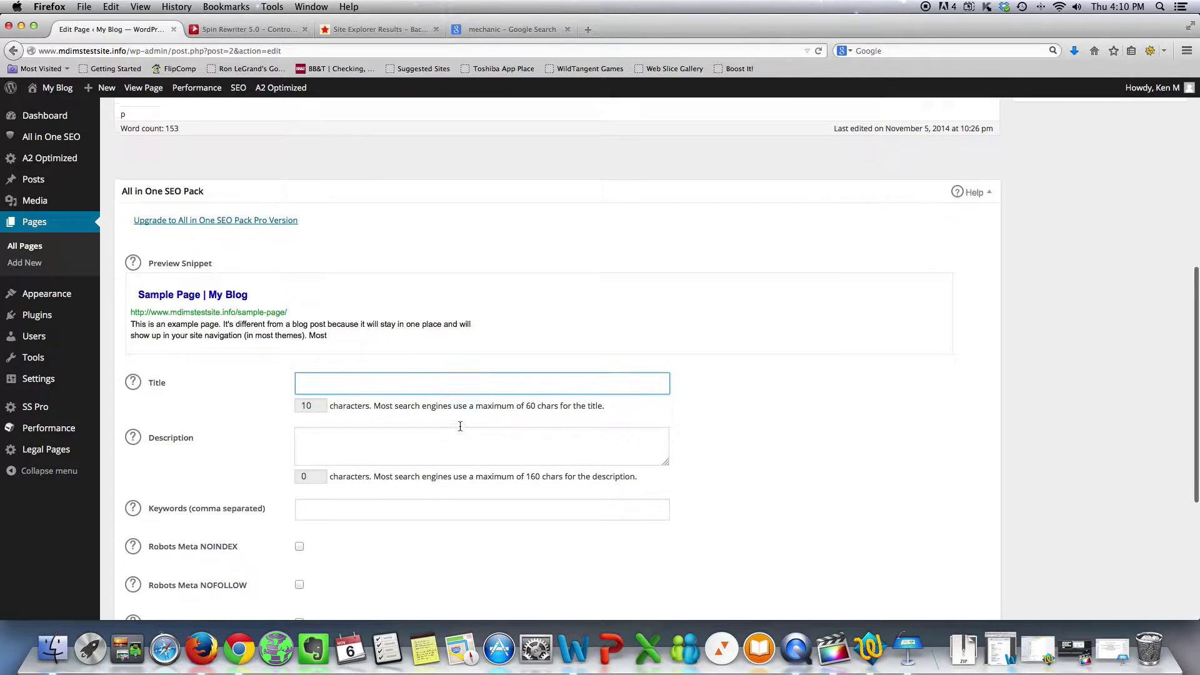
scroll(460, 426, "up", 8)
scroll(459, 430, "up", 3)
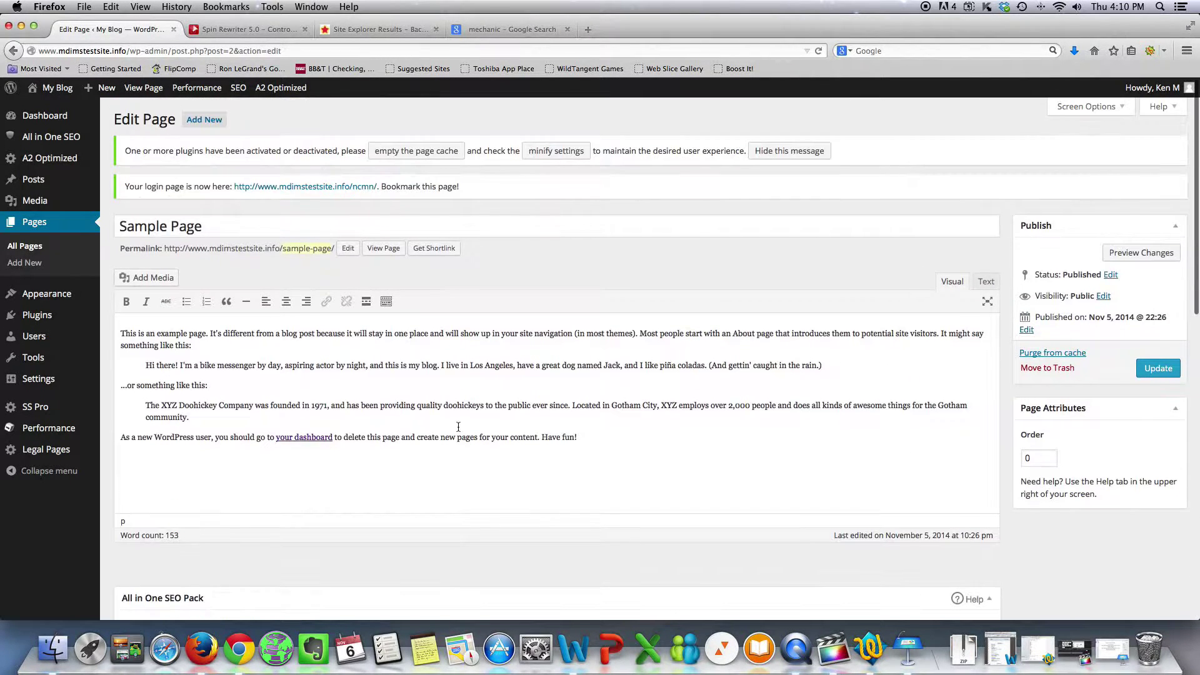
left_click(41, 141)
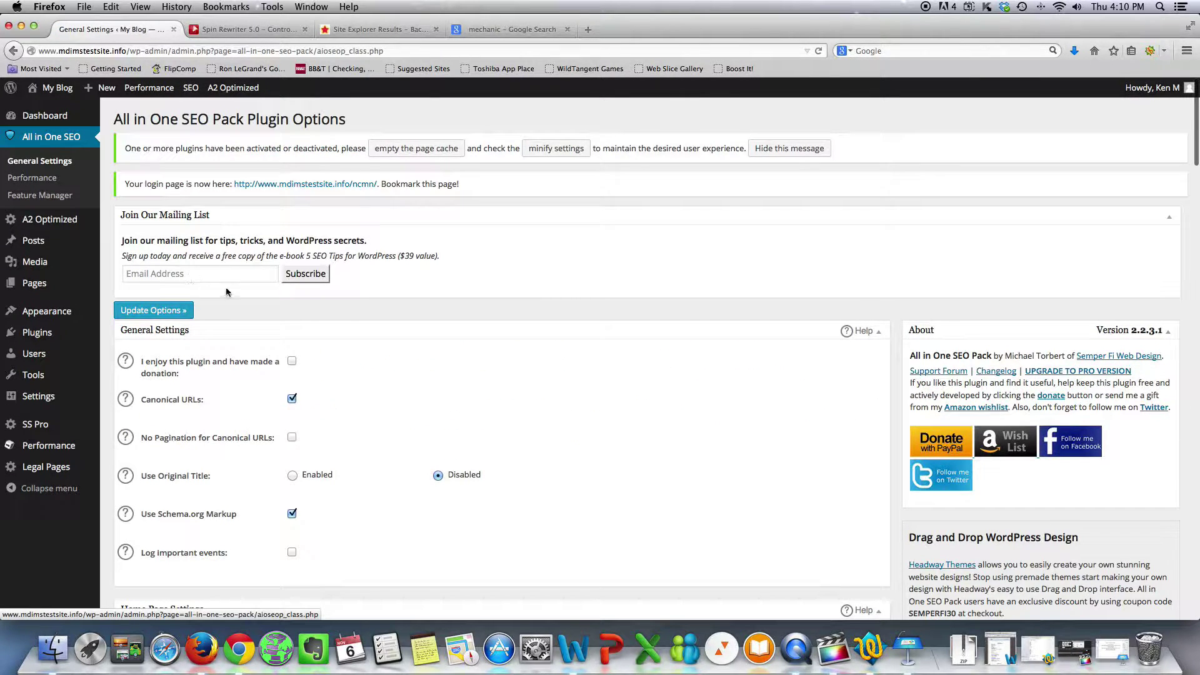
Remove ' | %blog_title%' from the Page and Post Title Format fields.
scroll(244, 366, "down", 5)
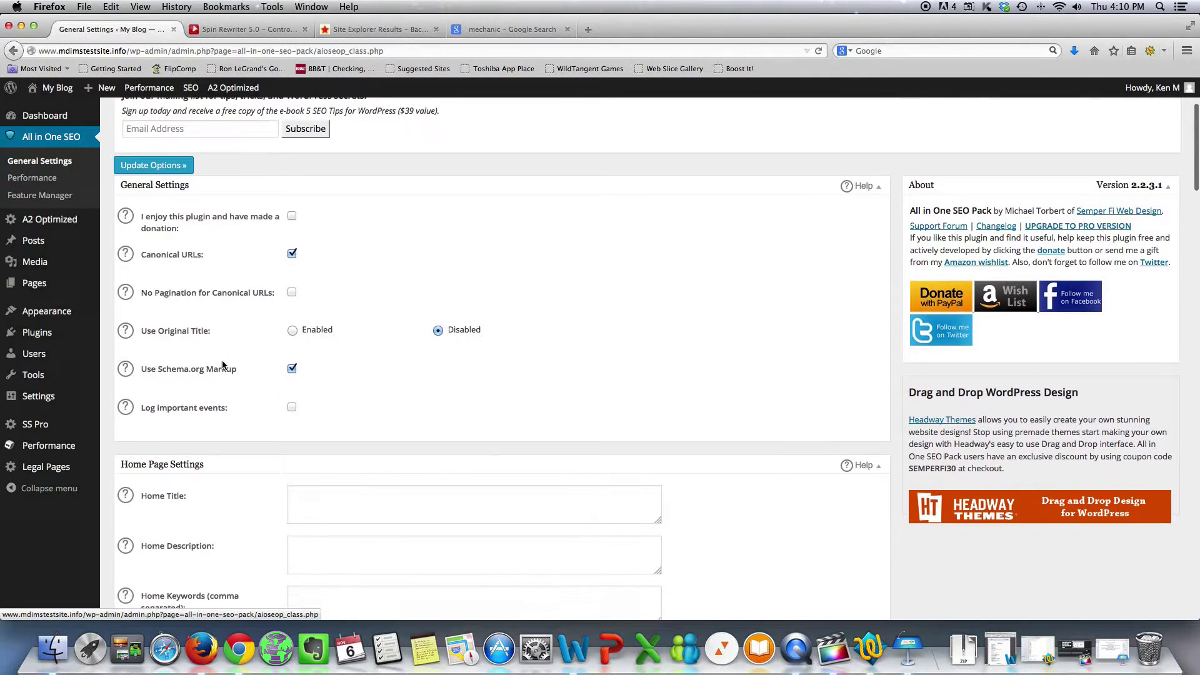
scroll(223, 365, "down", 5)
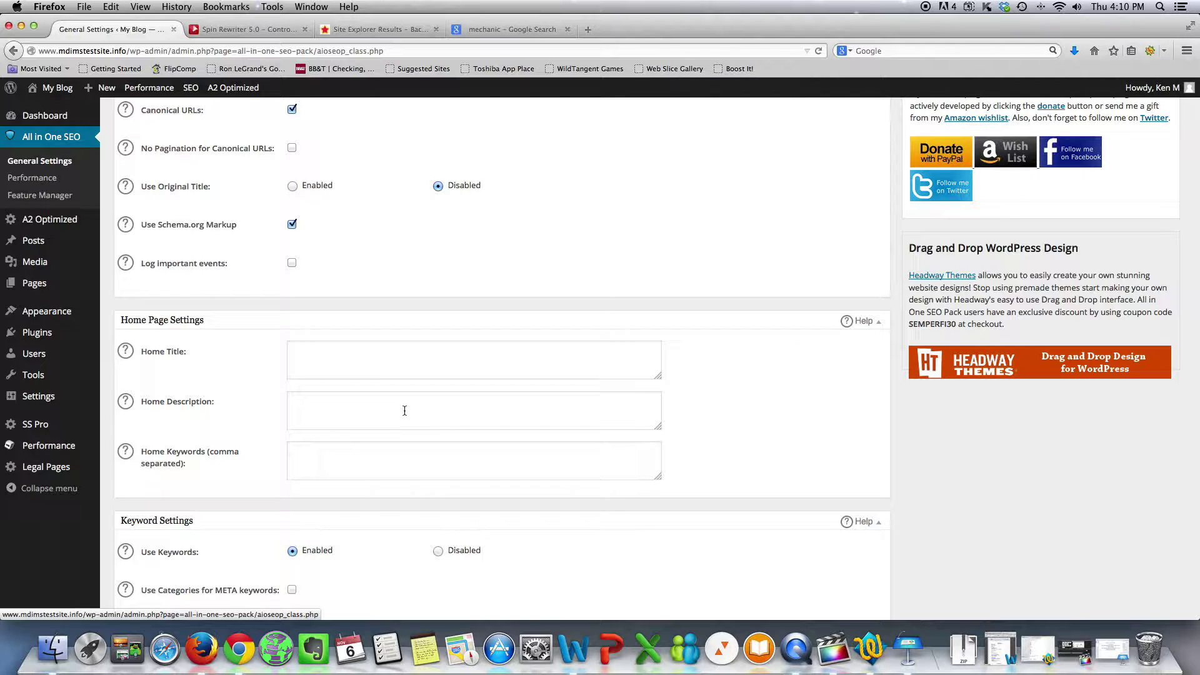
scroll(235, 477, "down", 10)
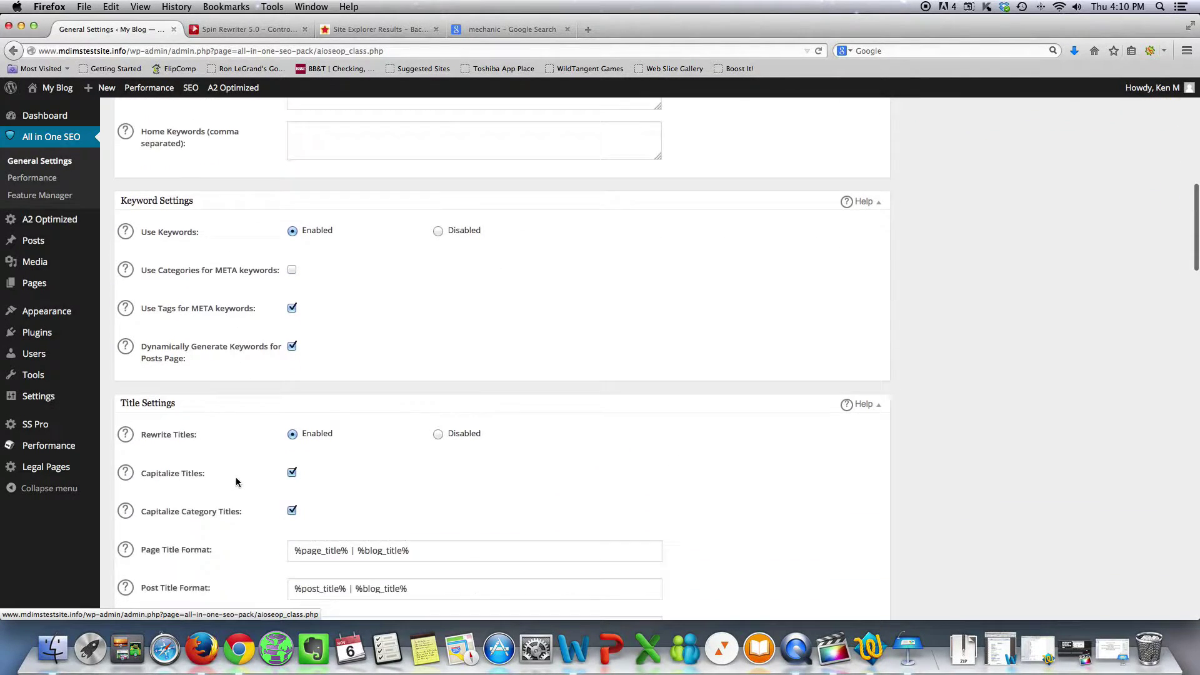
scroll(235, 477, "down", 3)
scroll(240, 469, "up", 3)
scroll(242, 463, "down", 3)
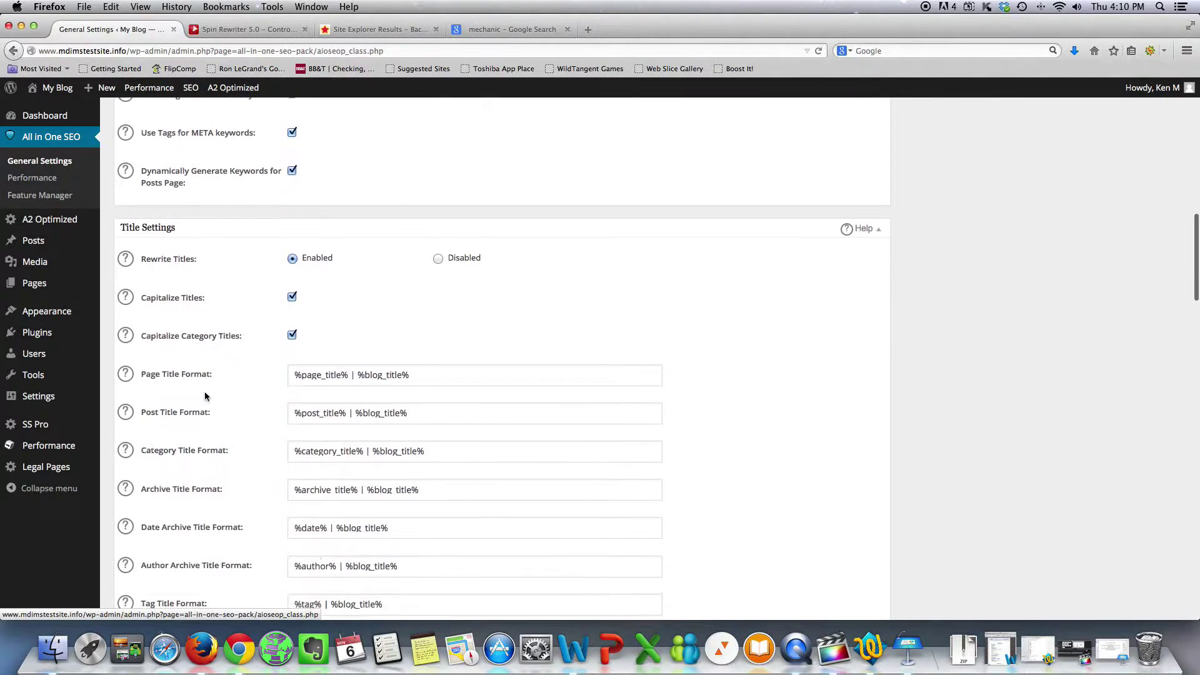
scroll(250, 438, "down", 1)
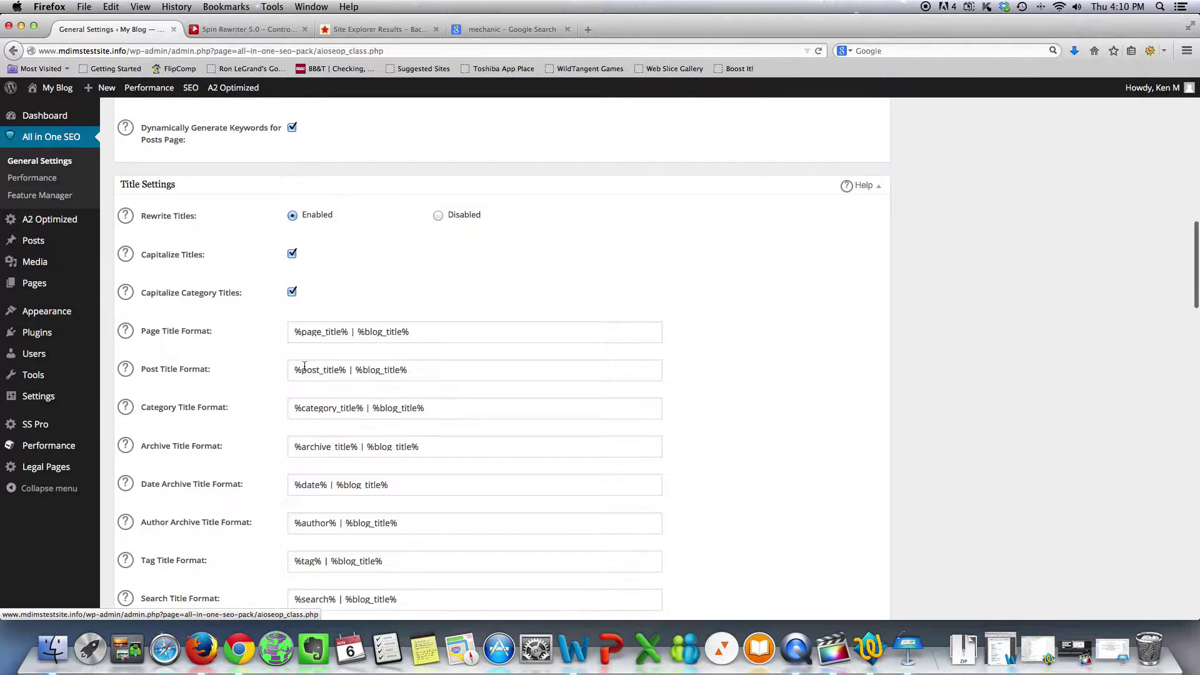
left_click_drag(415, 332, 348, 332)
key("BackSpace")
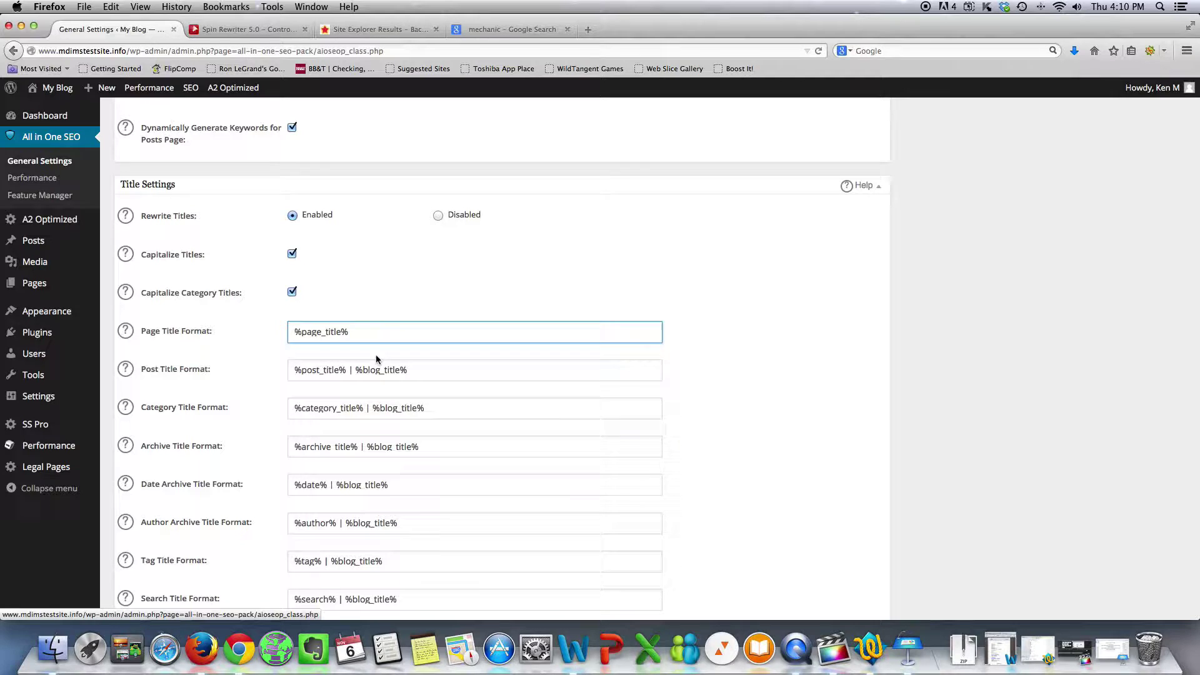
key("BackSpace")
key("BackSpace")
scroll(436, 407, "down", 1)
left_click_drag(406, 368, 350, 369)
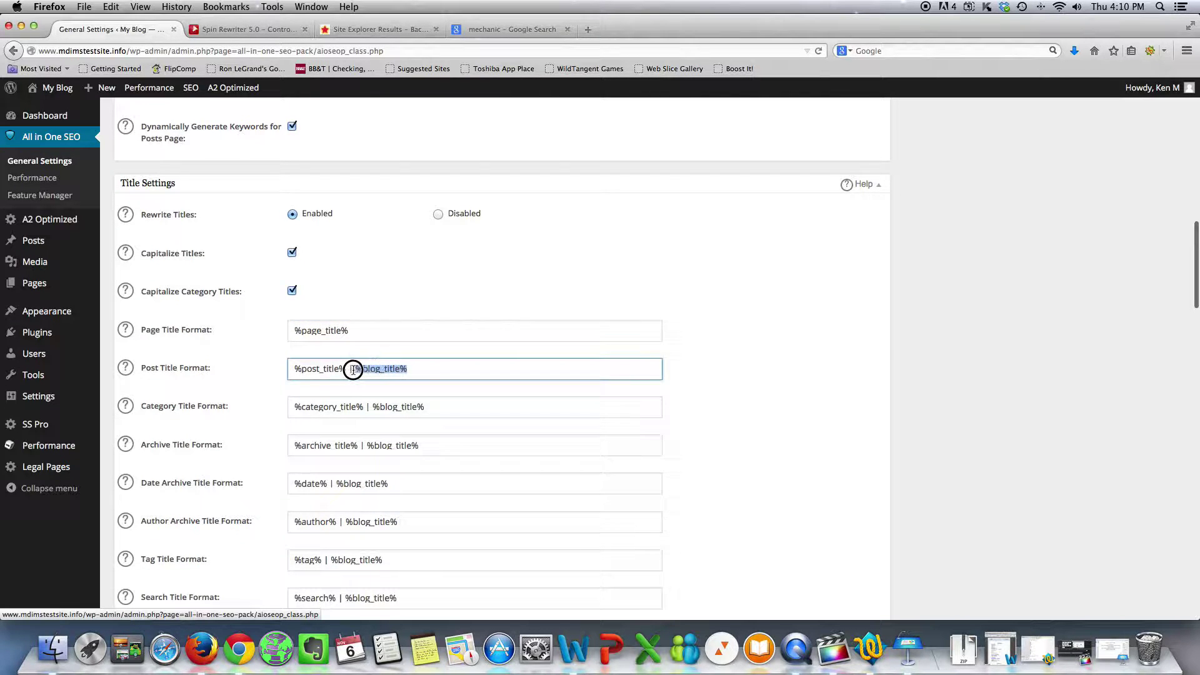
key("BackSpace")
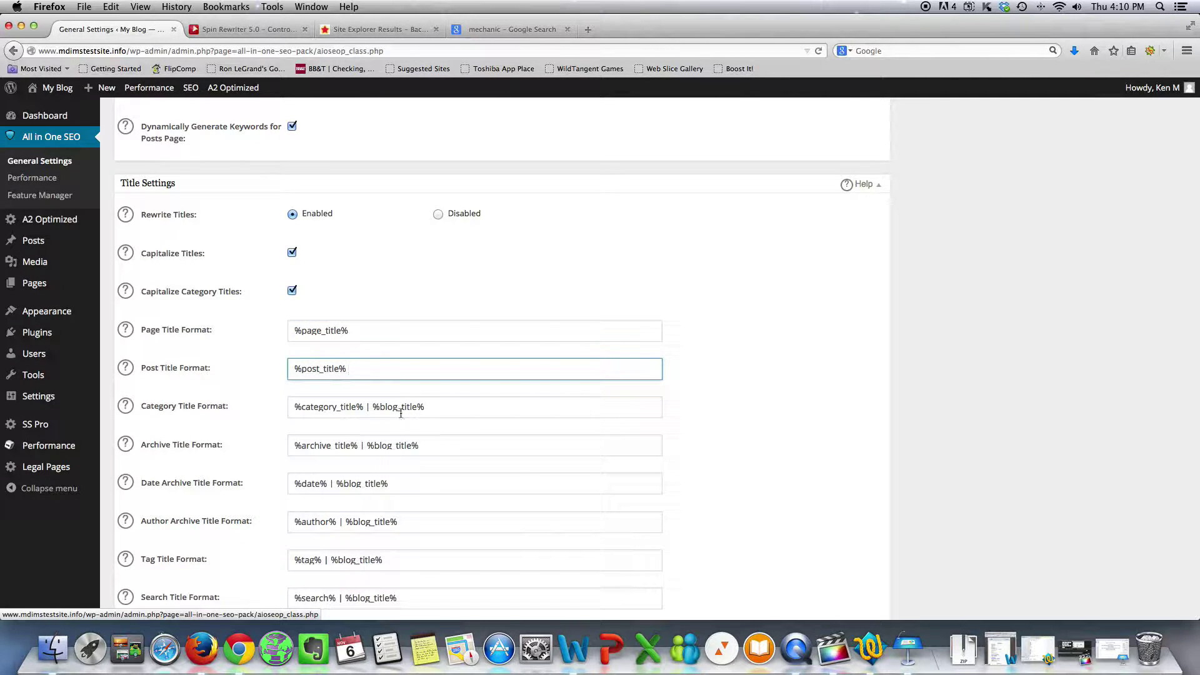
Strip ' | %blog_title%' from the Category and Archive Title Formats and update the options.
left_click_drag(426, 409, 372, 406)
key("BackSpace")
left_click_drag(419, 446, 367, 445)
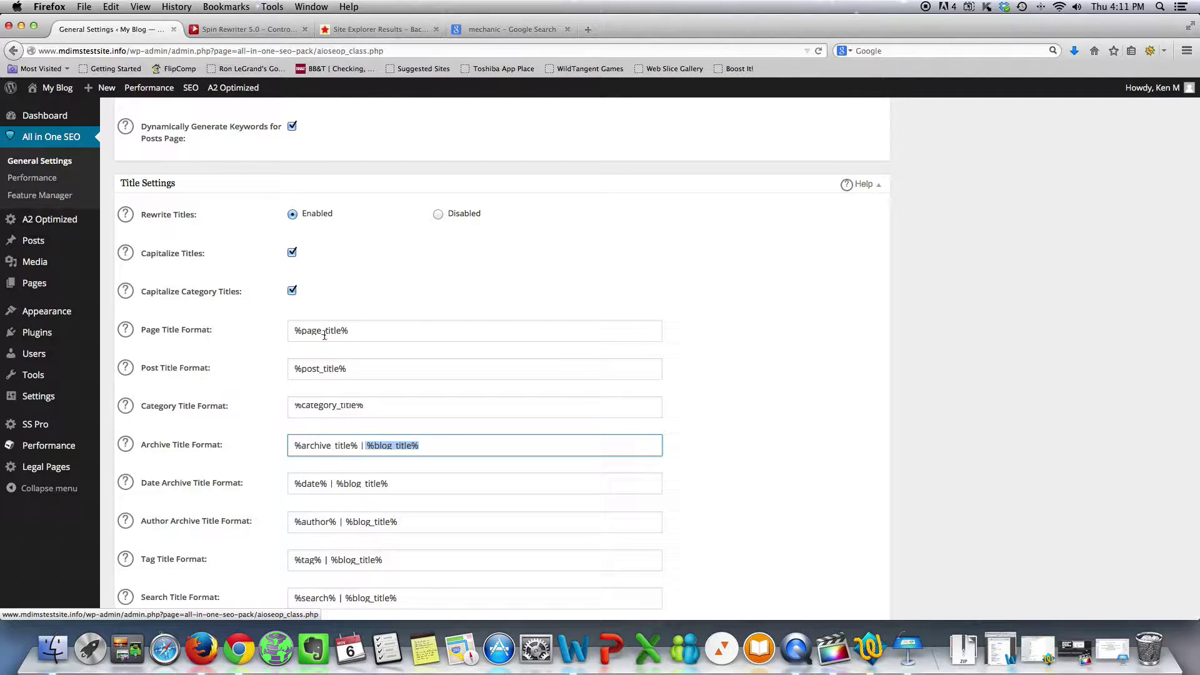
key("BackSpace")
scroll(400, 488, "down", 5)
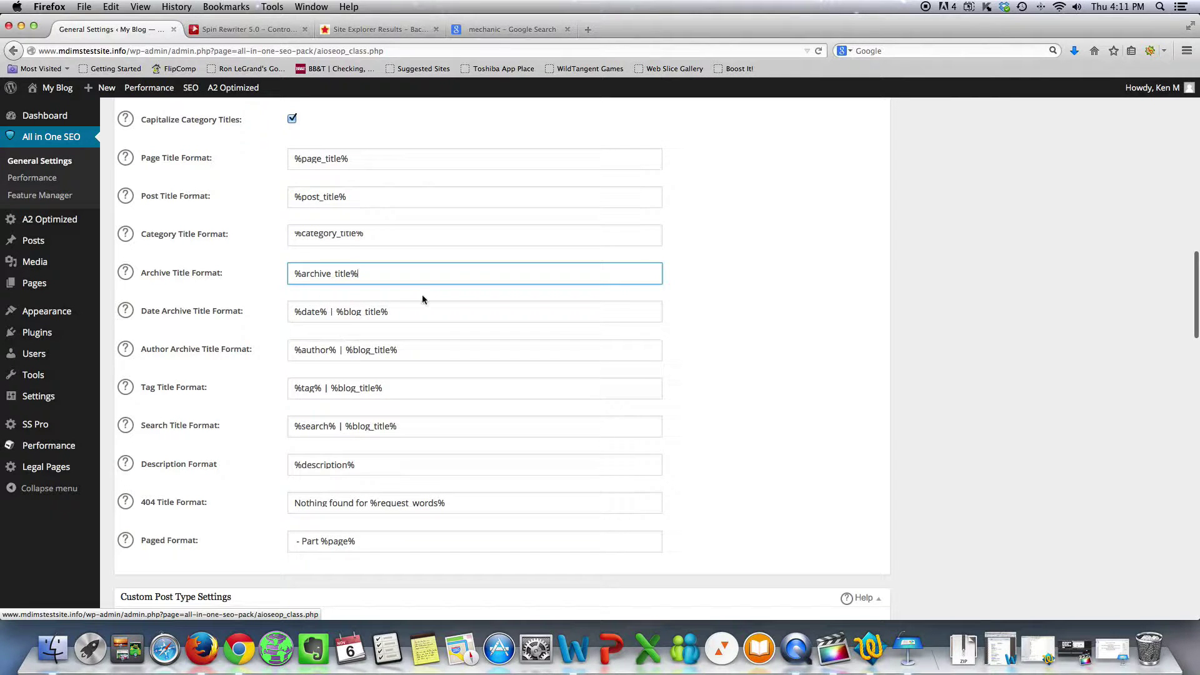
scroll(290, 467, "down", 20)
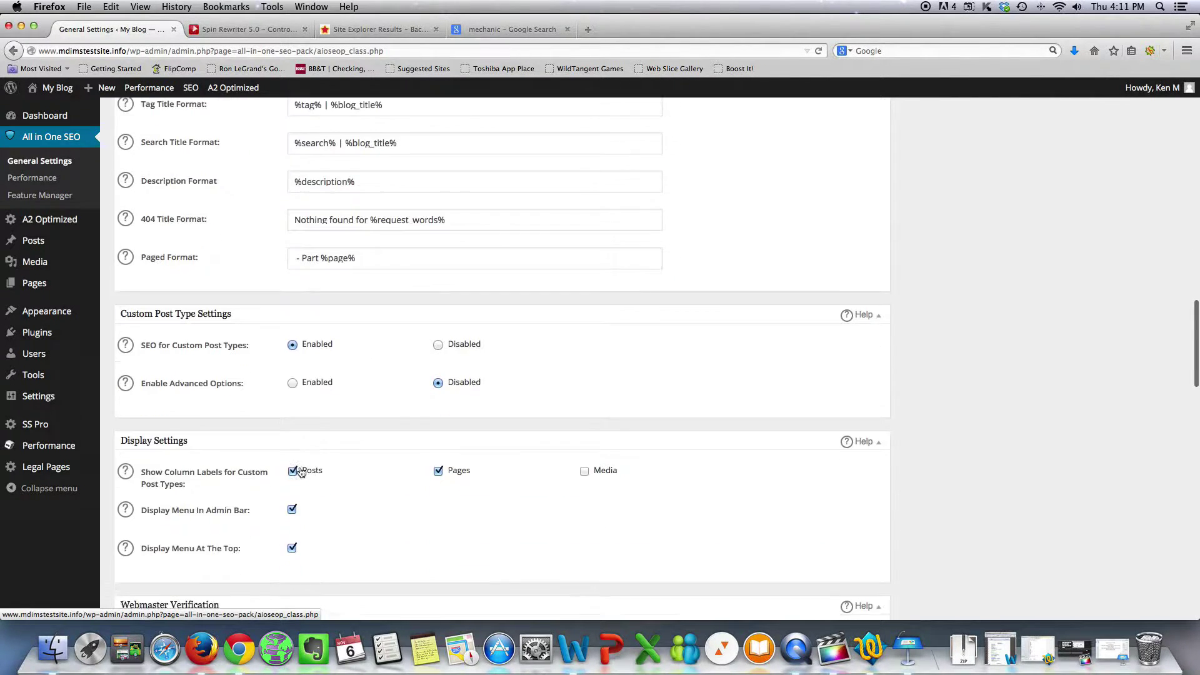
scroll(330, 475, "down", 15)
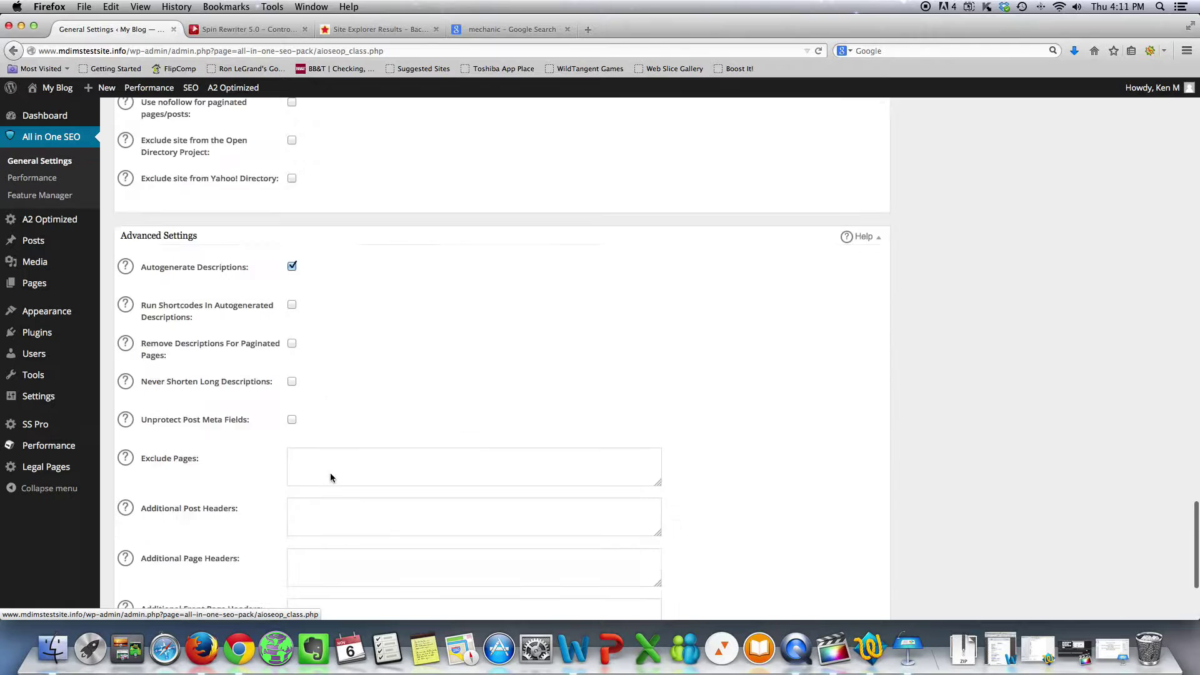
left_click(141, 555)
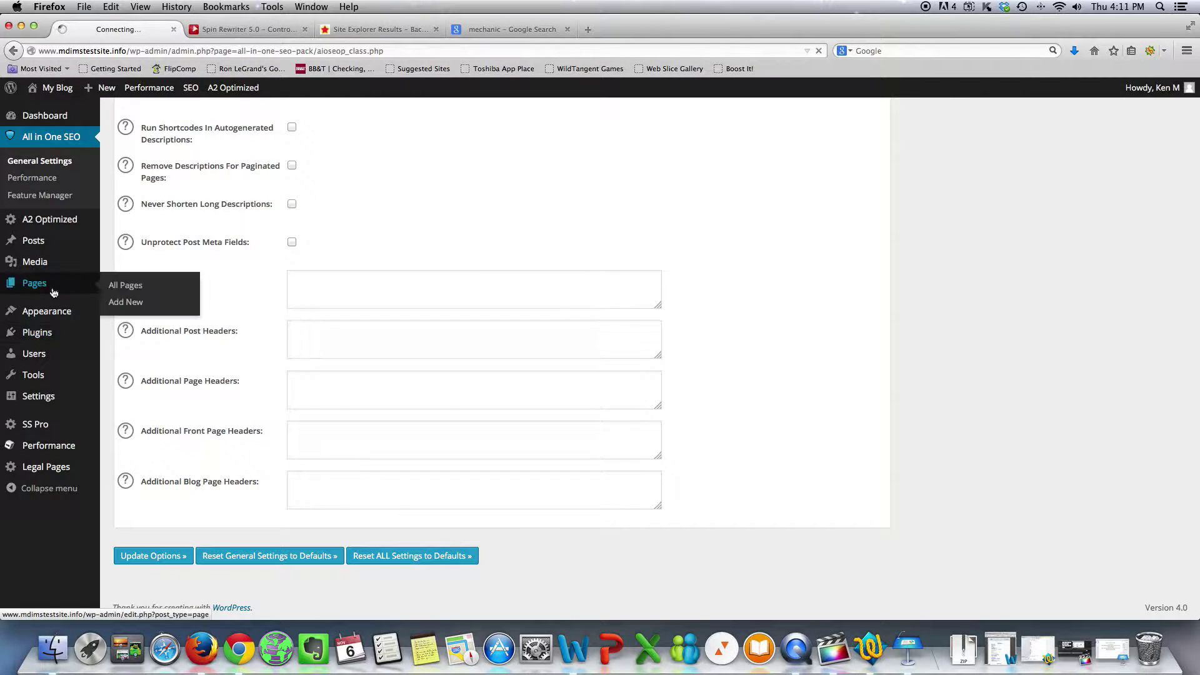
left_click(1110, 648)
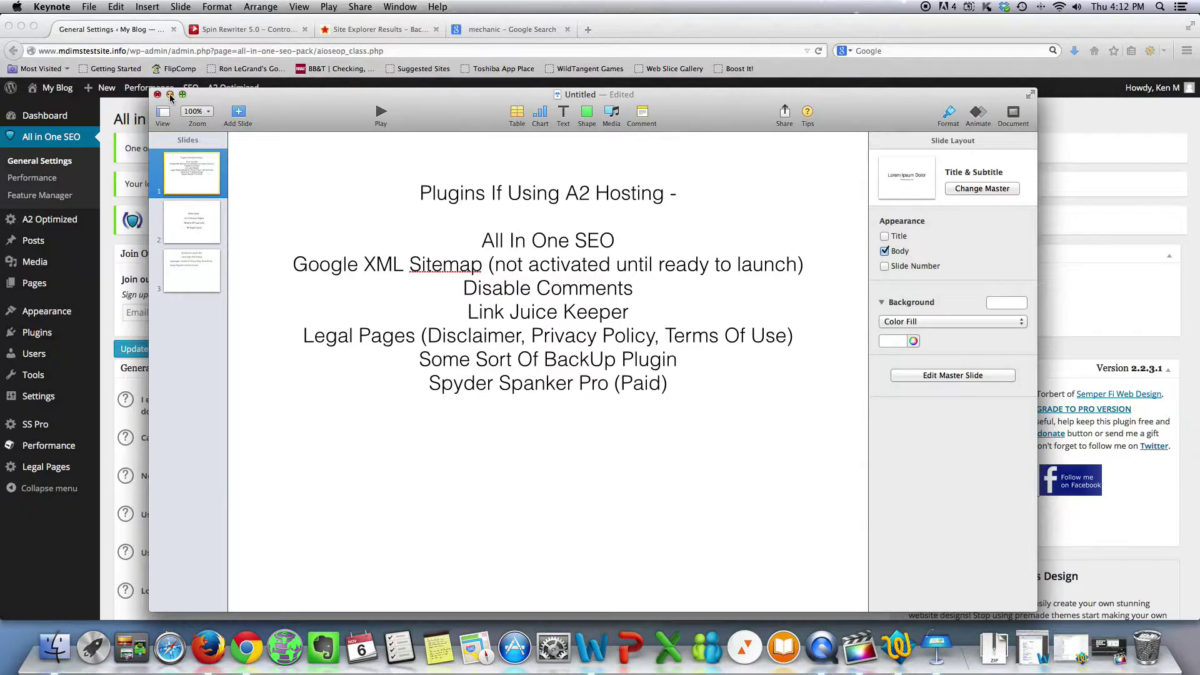
left_click(170, 95)
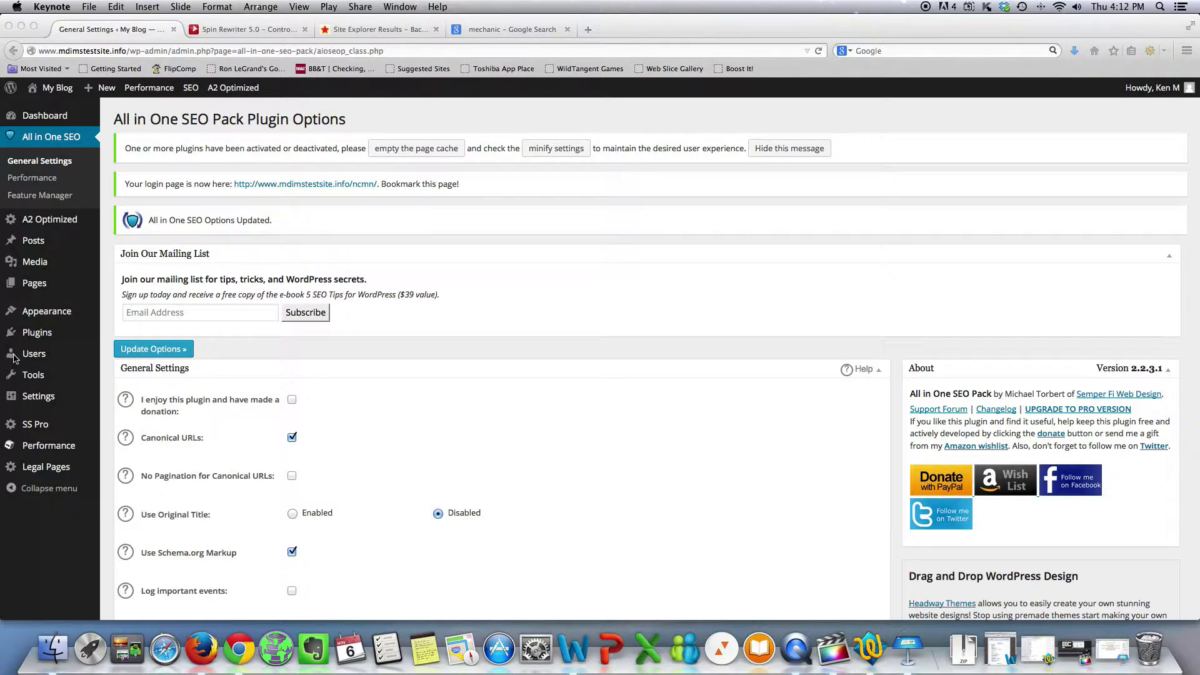
Open the Disable Comments plugin settings from the installed plugins list.
left_click(35, 336)
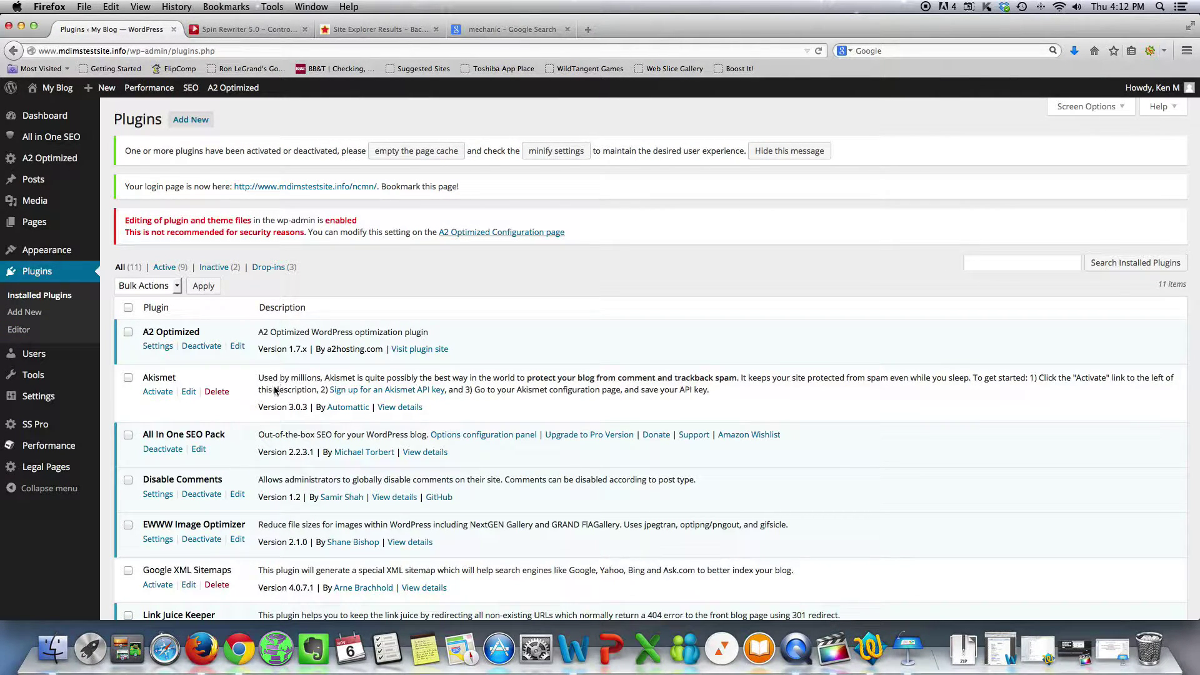
scroll(261, 448, "down", 5)
scroll(261, 448, "down", 4)
scroll(261, 448, "up", 3)
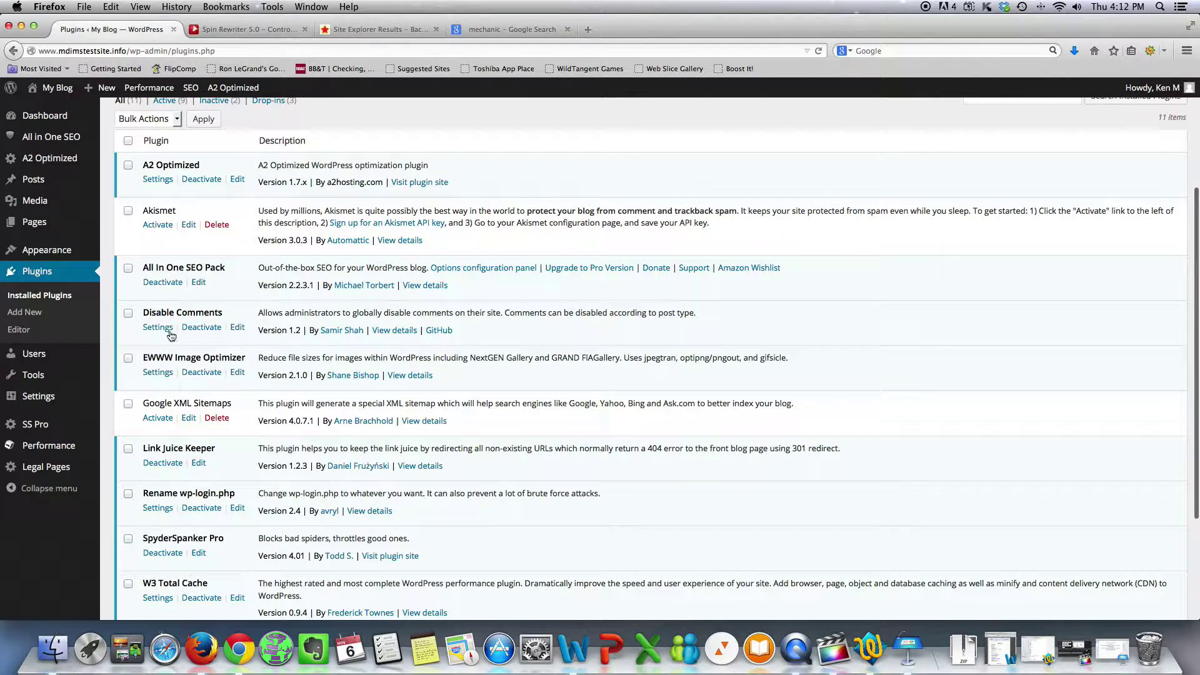
left_click(159, 329)
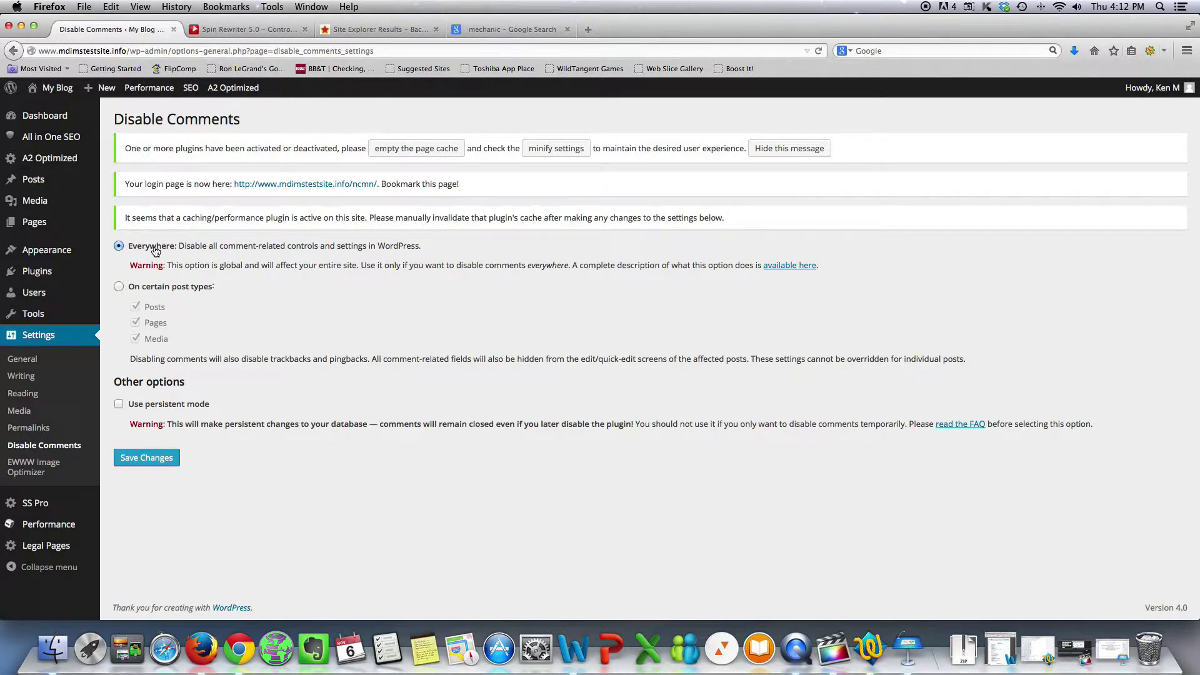
Set Disable Comments to Everywhere and save the changes.
left_click(120, 288)
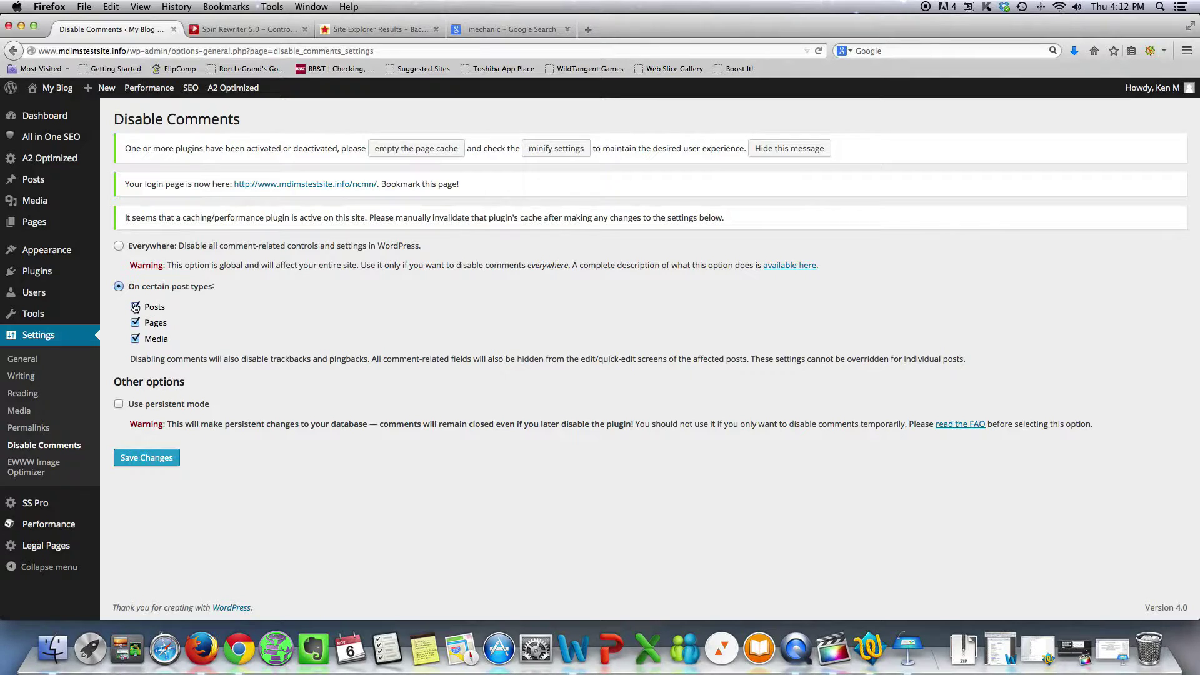
left_click(136, 308)
left_click(134, 308)
left_click(119, 246)
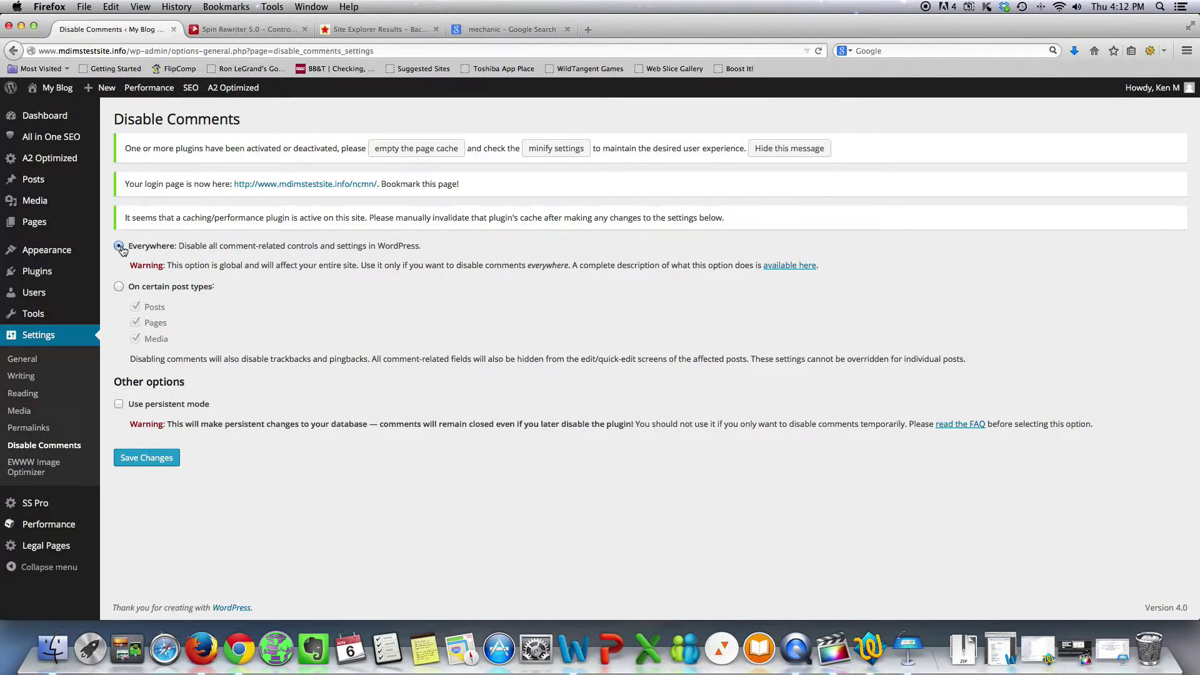
left_click(146, 457)
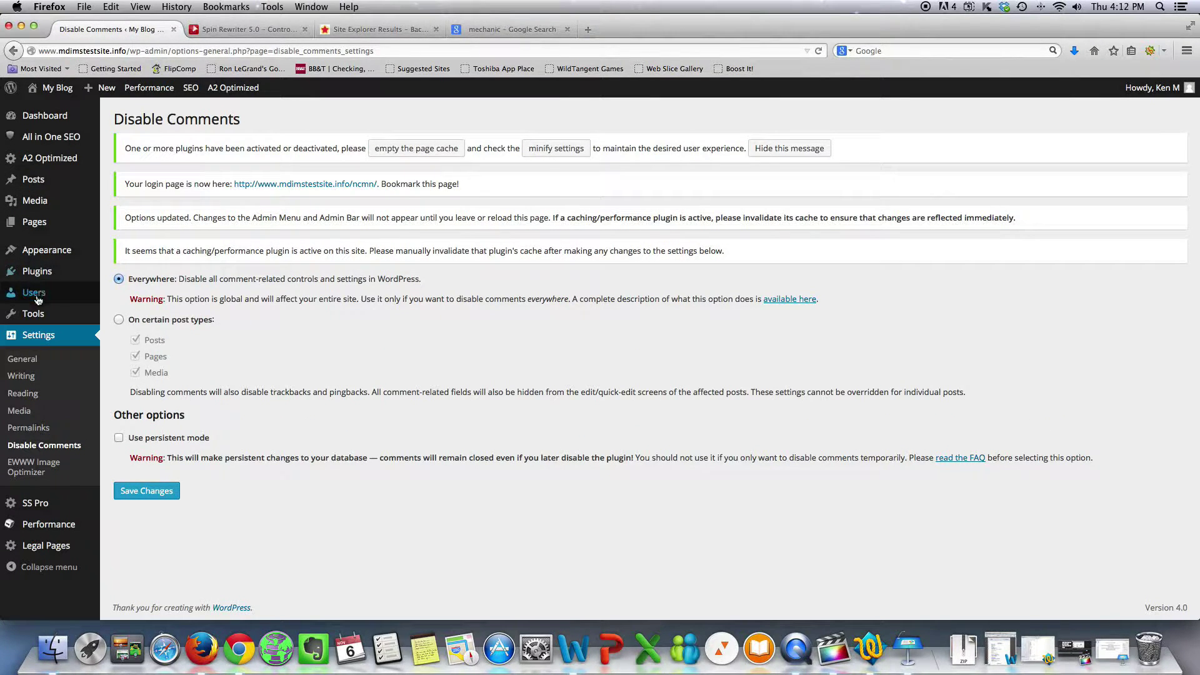
left_click(125, 290)
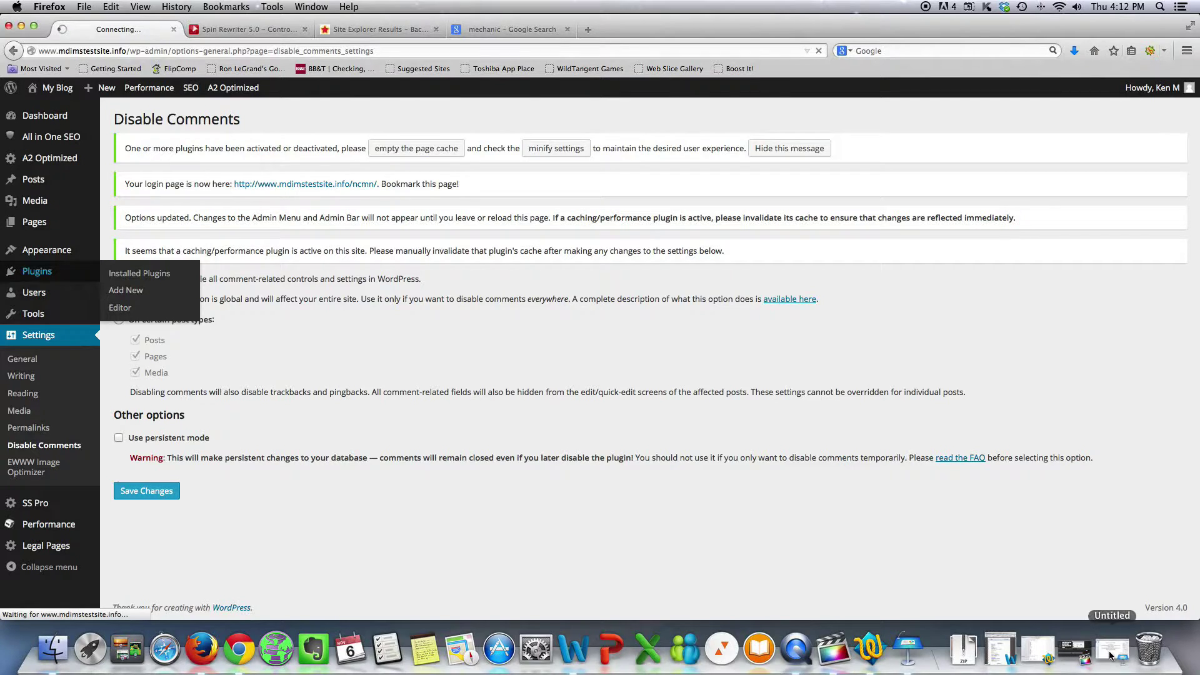
left_click(1112, 649)
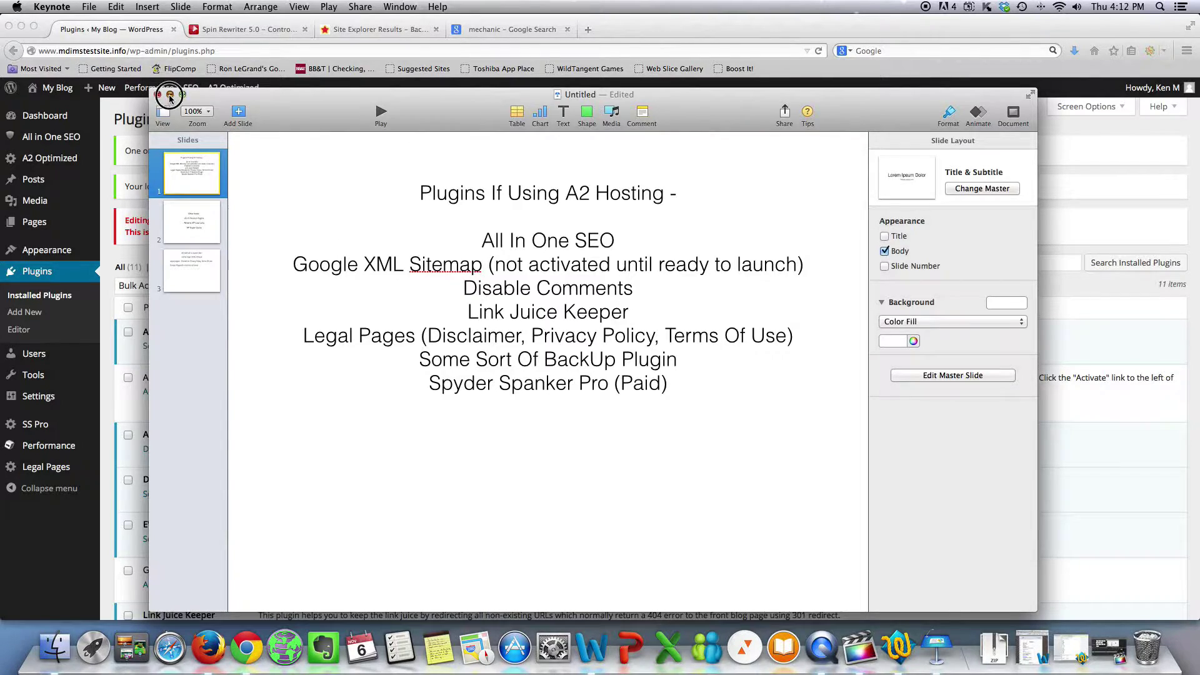
Minimize the Keynote plugins slide and scroll down the WordPress installed plugins list.
left_click(169, 95)
scroll(333, 445, "down", 6)
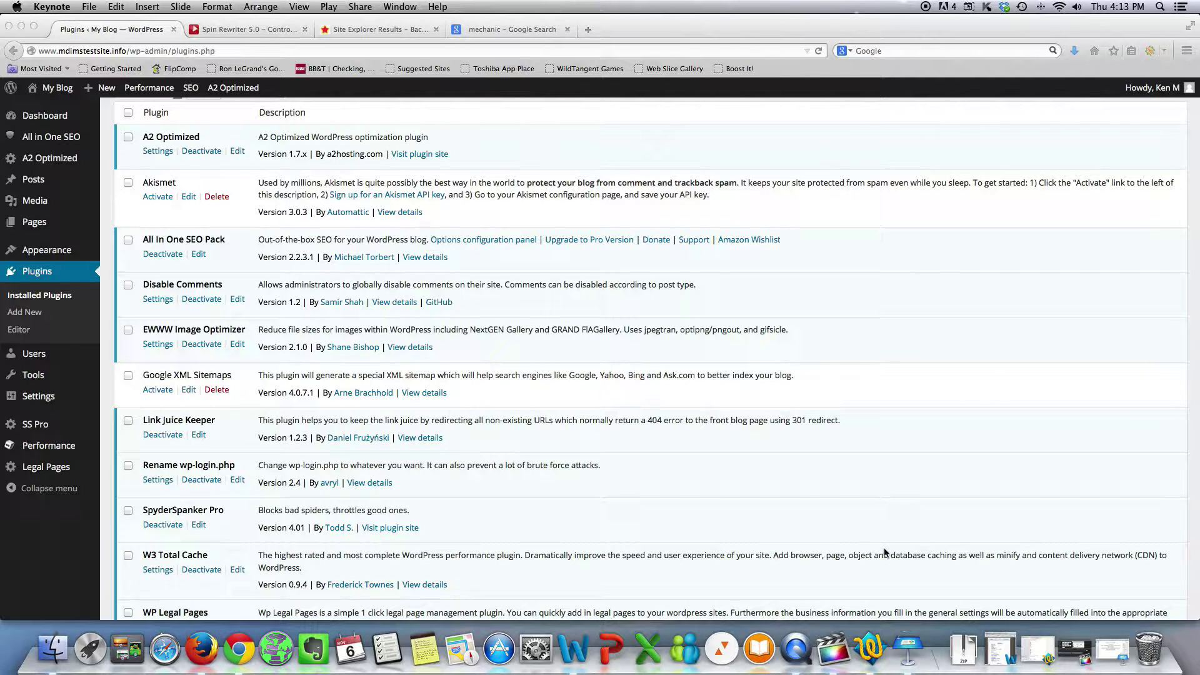
Briefly bring back the Keynote slides, hide them again, then switch to the Spin Rewriter tab.
left_click(1122, 652)
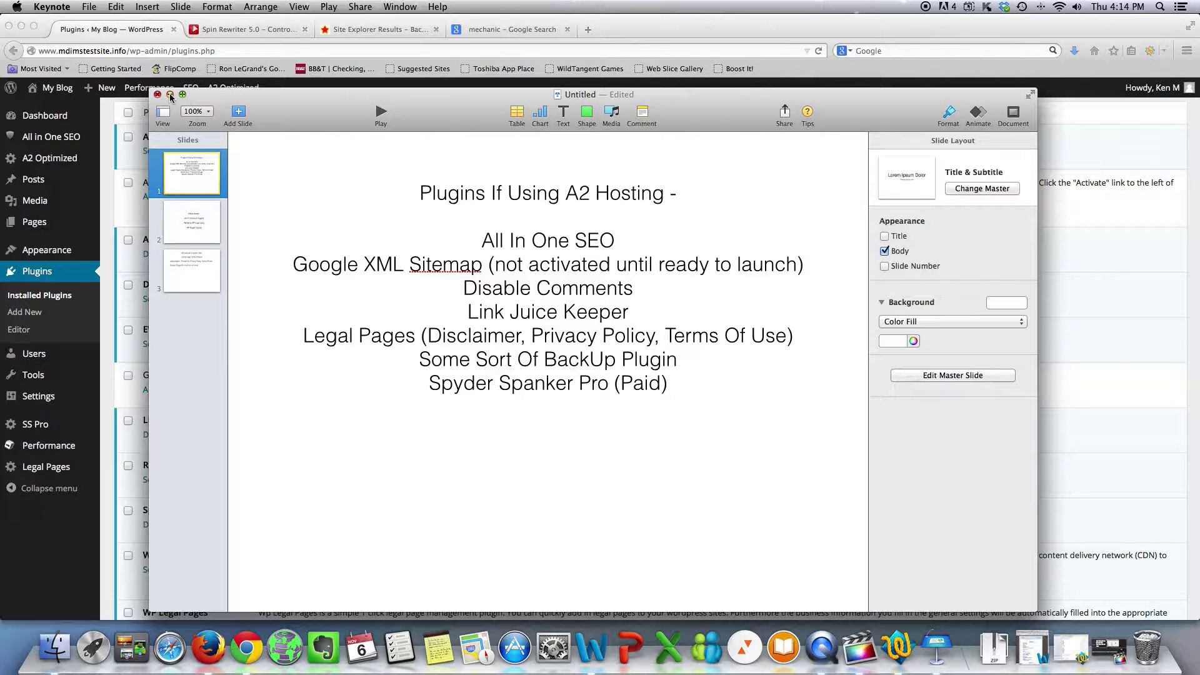
left_click(170, 95)
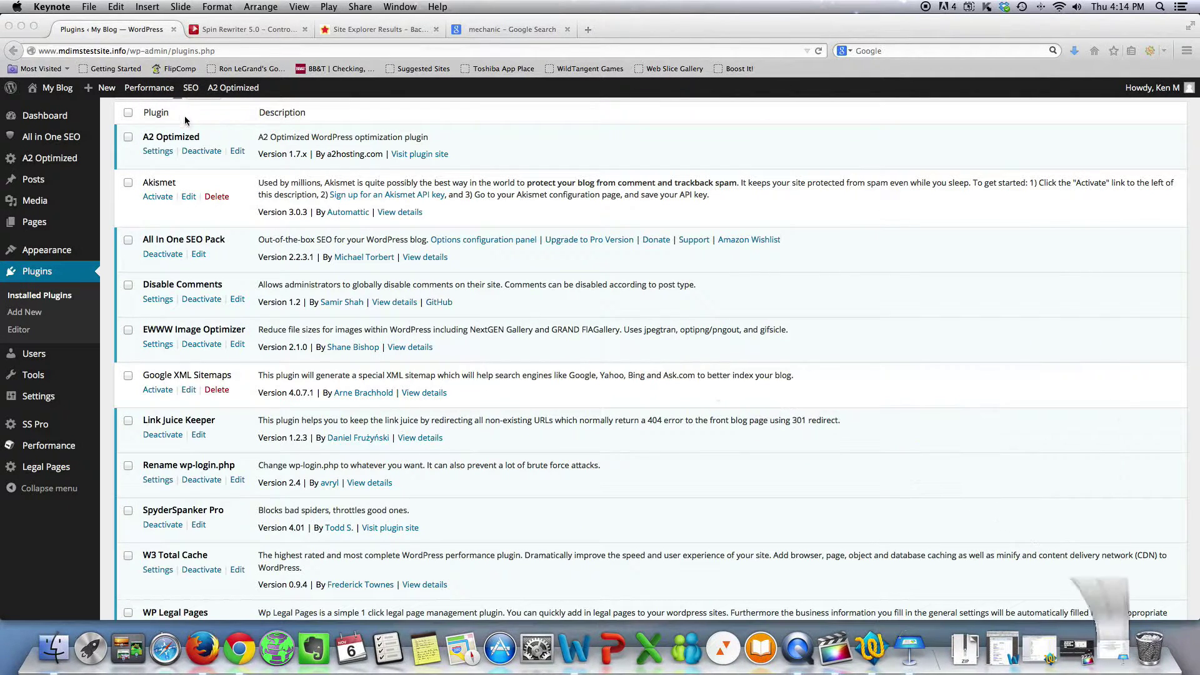
left_click(249, 29)
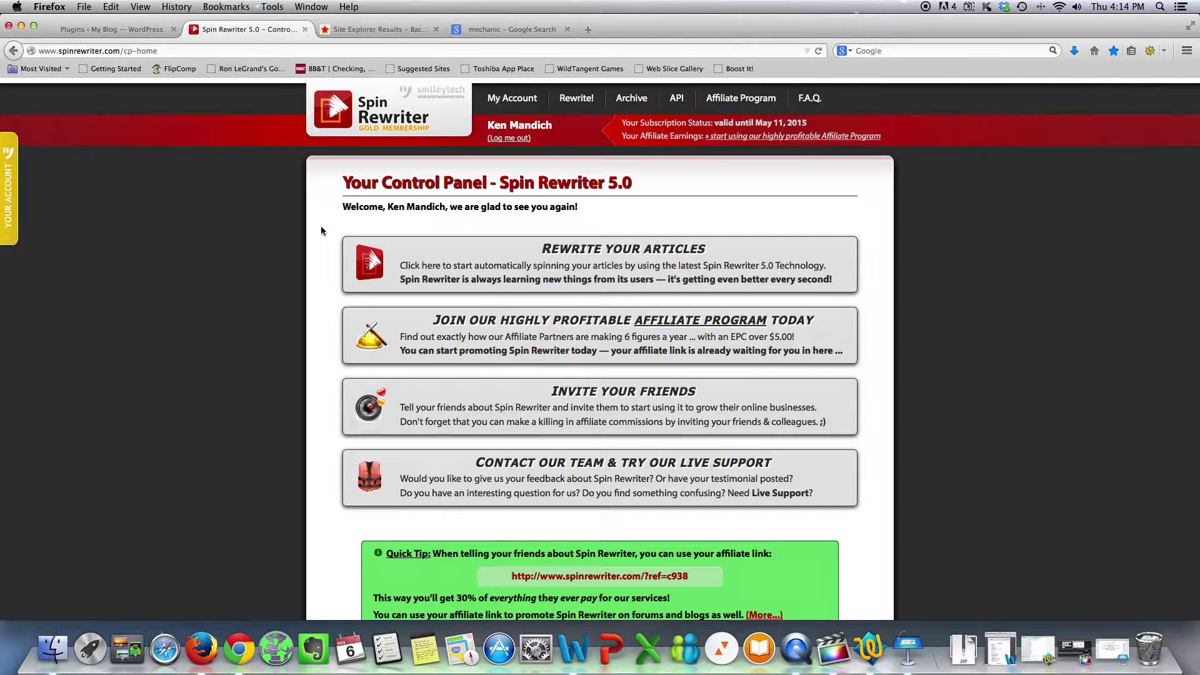
Start a new Rewrite! article with text 'I found a great realtor in Dallas. They helped me sell my house fast!'.
left_click(577, 105)
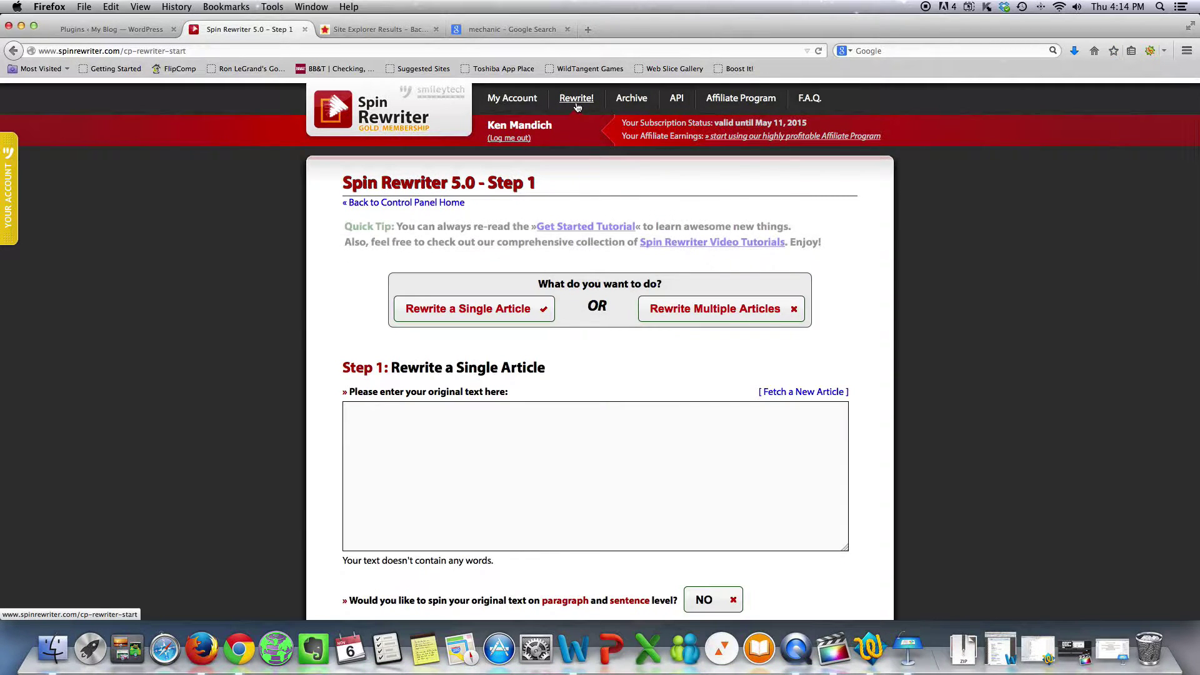
left_click(387, 423)
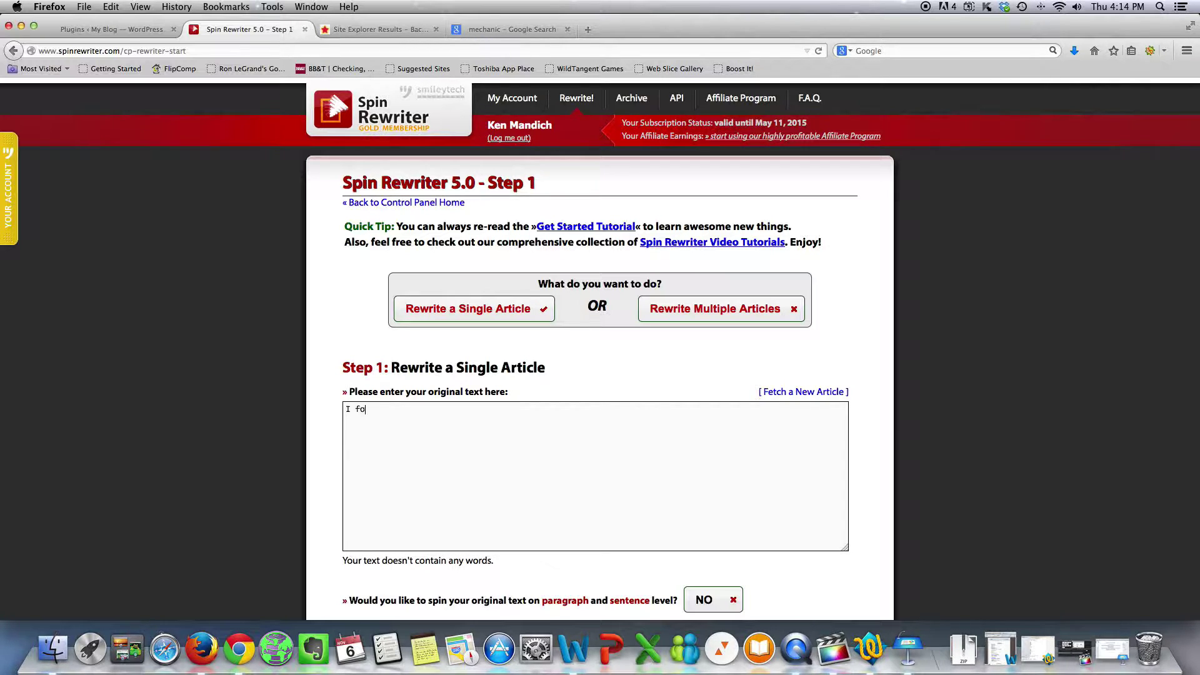
type("I found a great ")
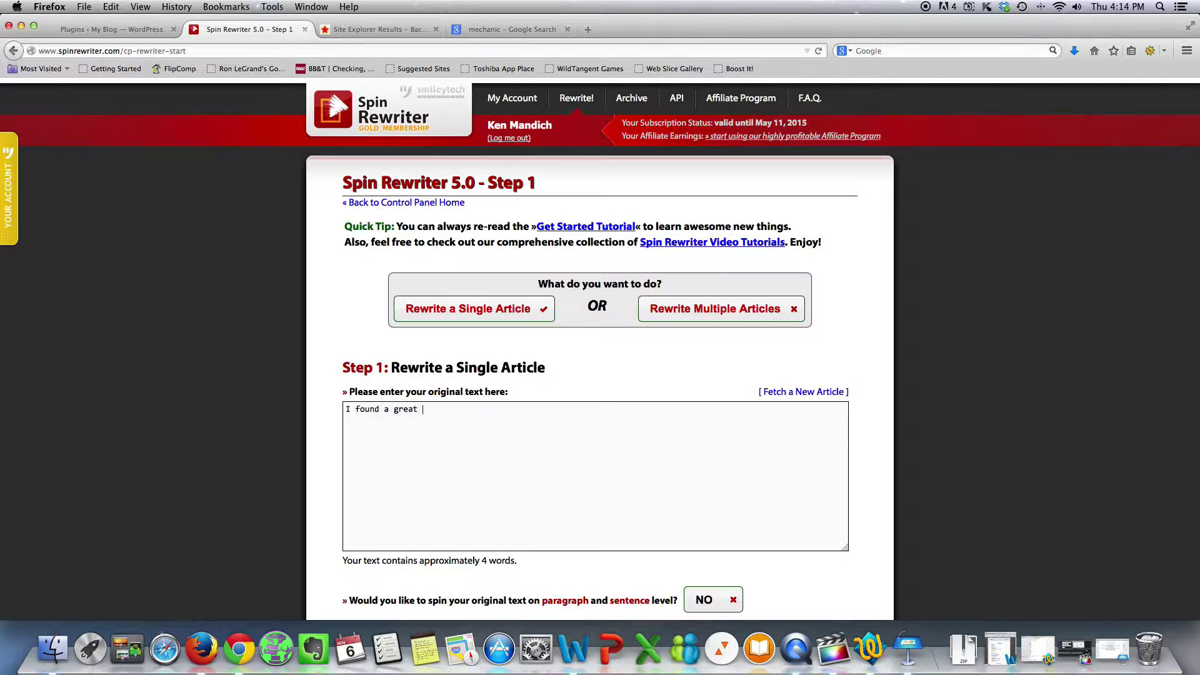
type("realtor in Dallas. ")
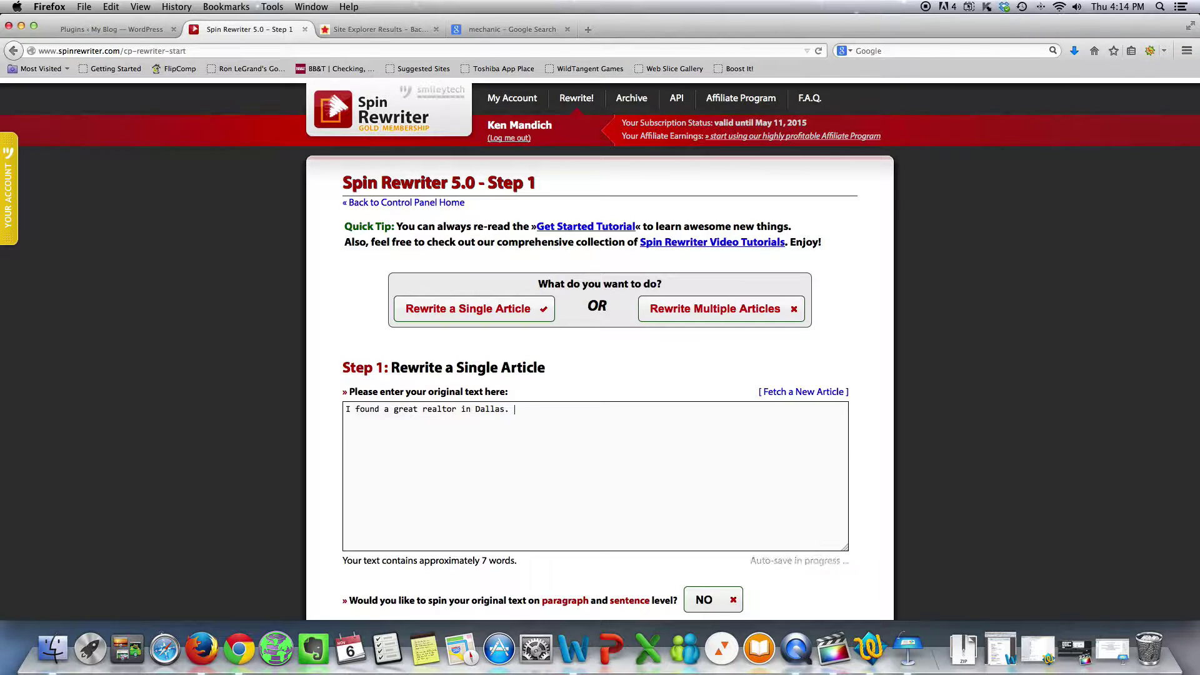
type("They helped me sell m")
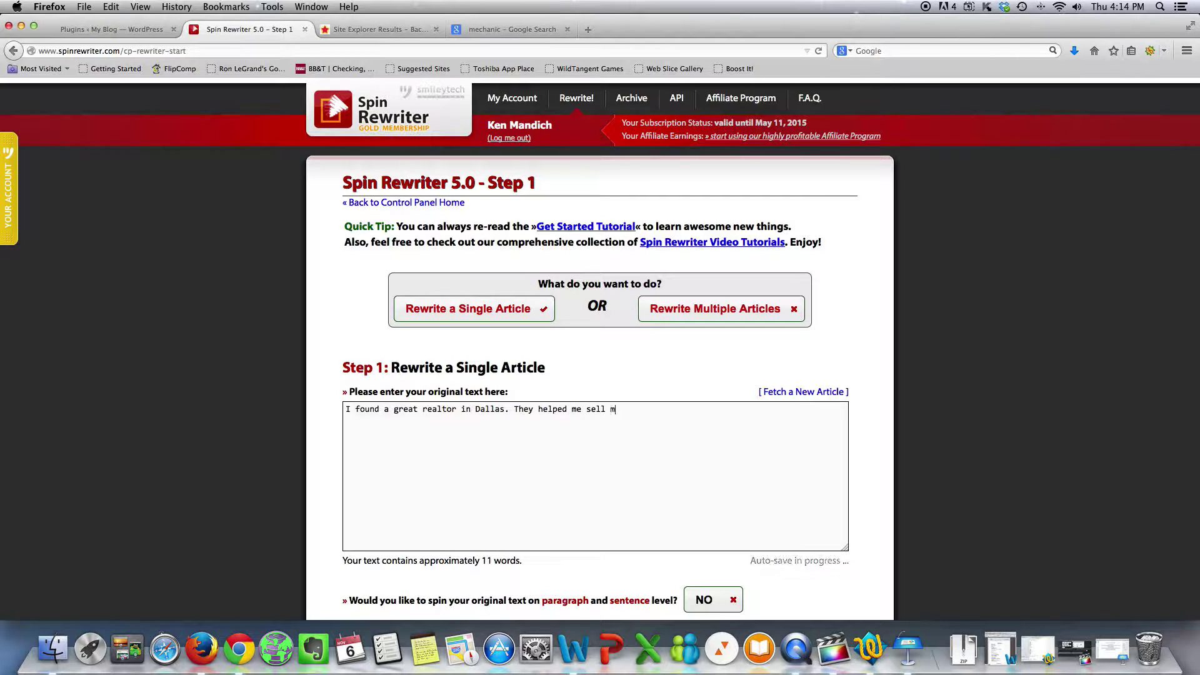
type("y house fast!")
scroll(359, 470, "down", 5)
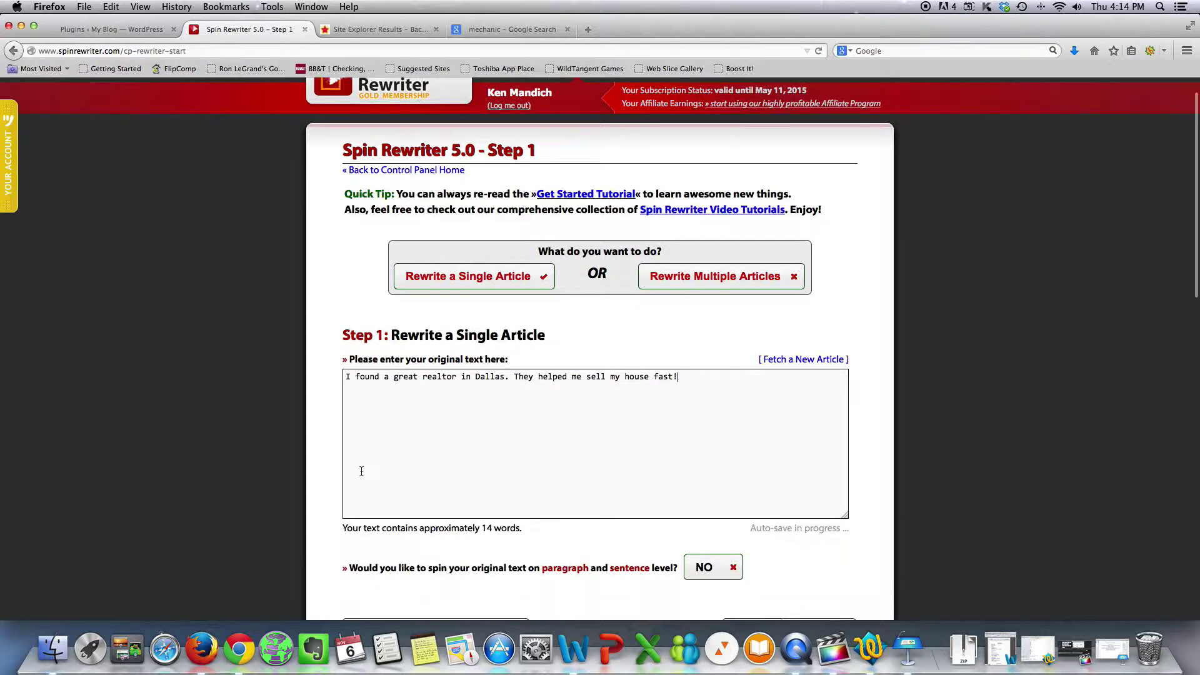
Submit the realtor article and run the automatic one-click synonym rewrite.
left_click(439, 369)
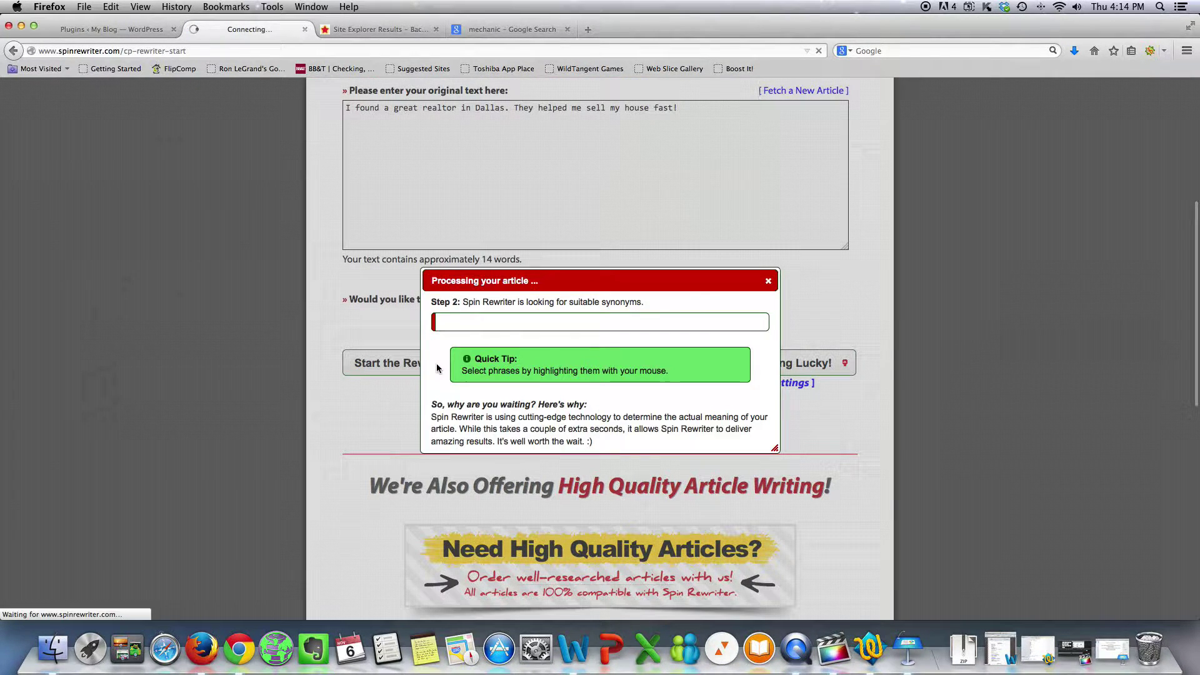
scroll(439, 459, "down", 5)
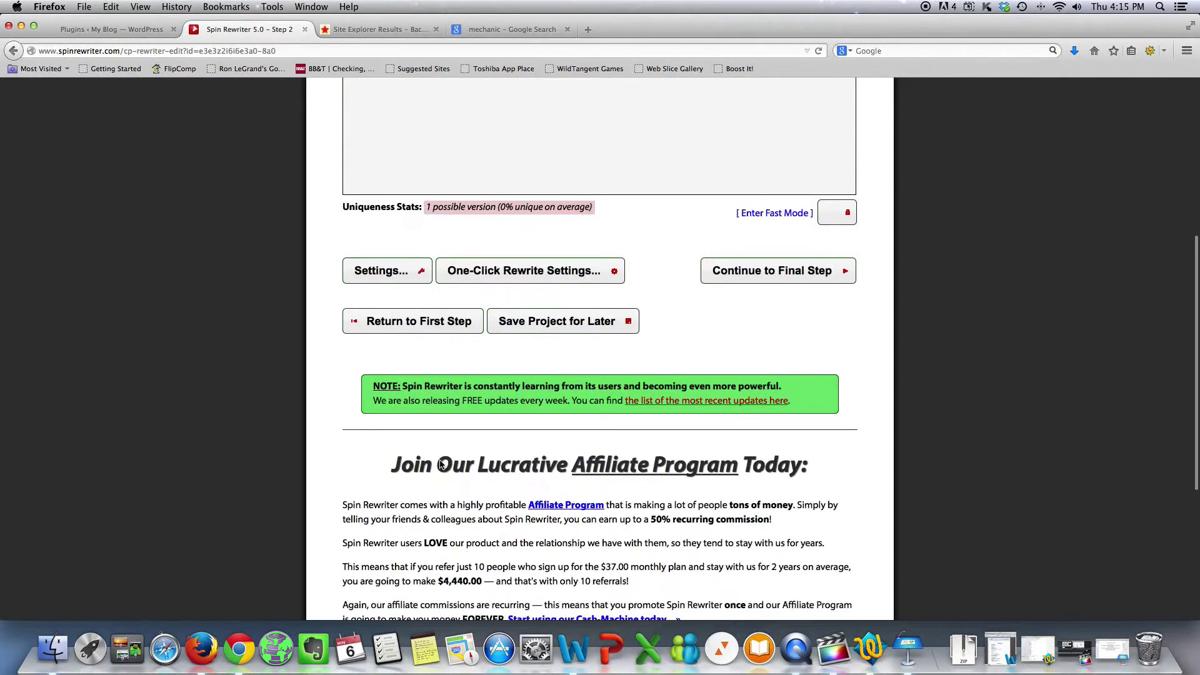
left_click(524, 288)
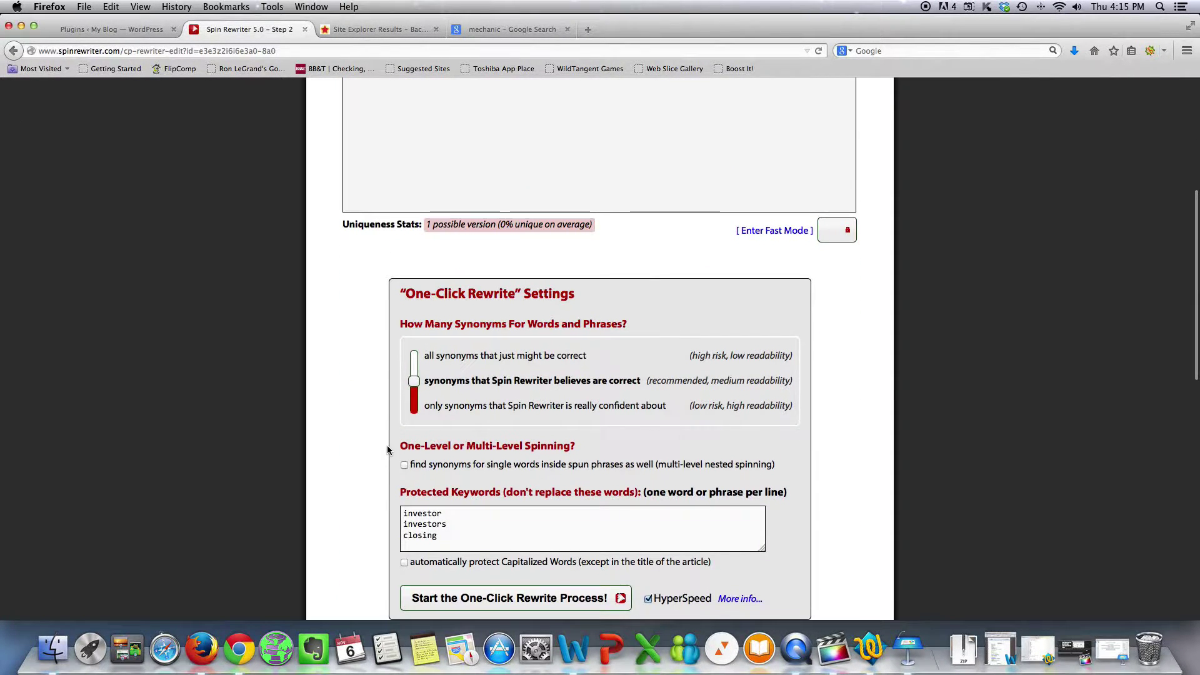
scroll(481, 417, "down", 4)
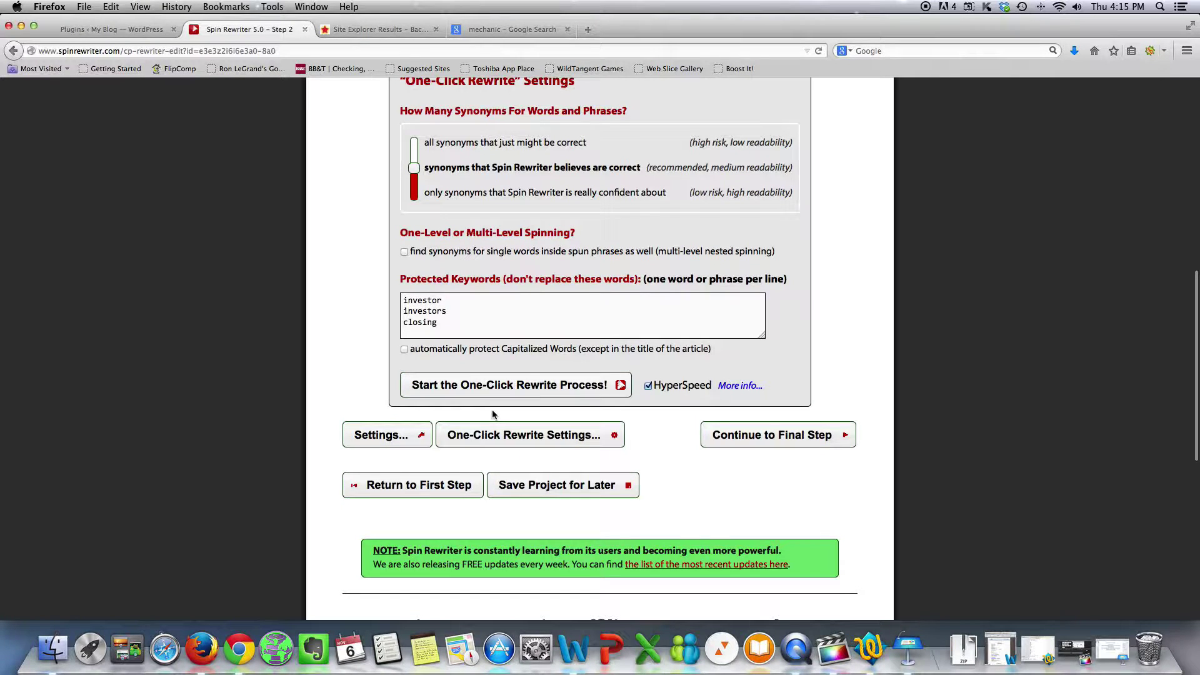
left_click(522, 387)
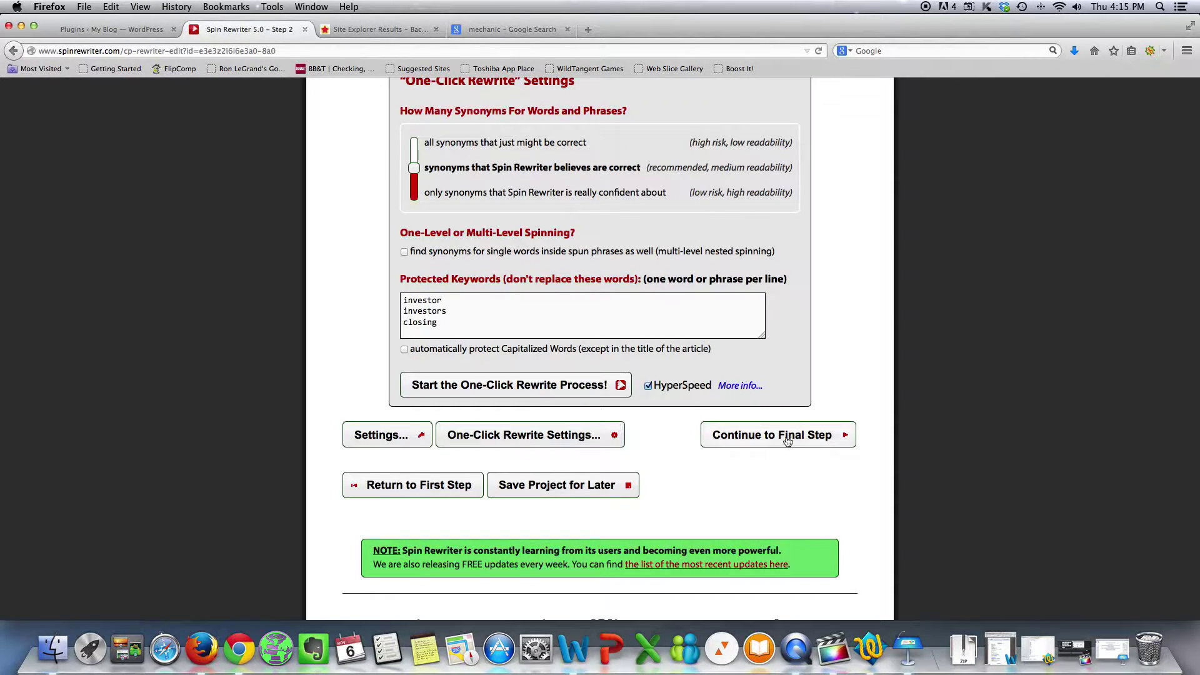
Review the spun article with 4,860 possible versions and continue to the final step.
scroll(657, 425, "up", 2)
scroll(657, 425, "up", 5)
scroll(656, 426, "up", 2)
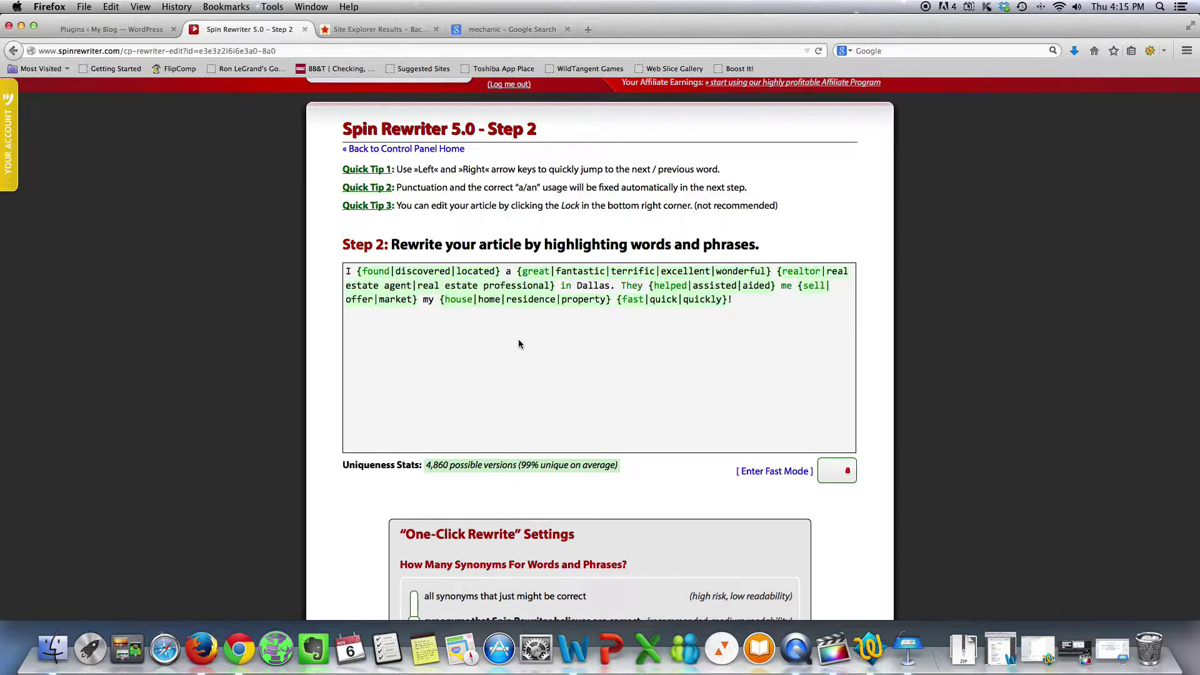
scroll(546, 432, "down", 3)
scroll(538, 400, "up", 1)
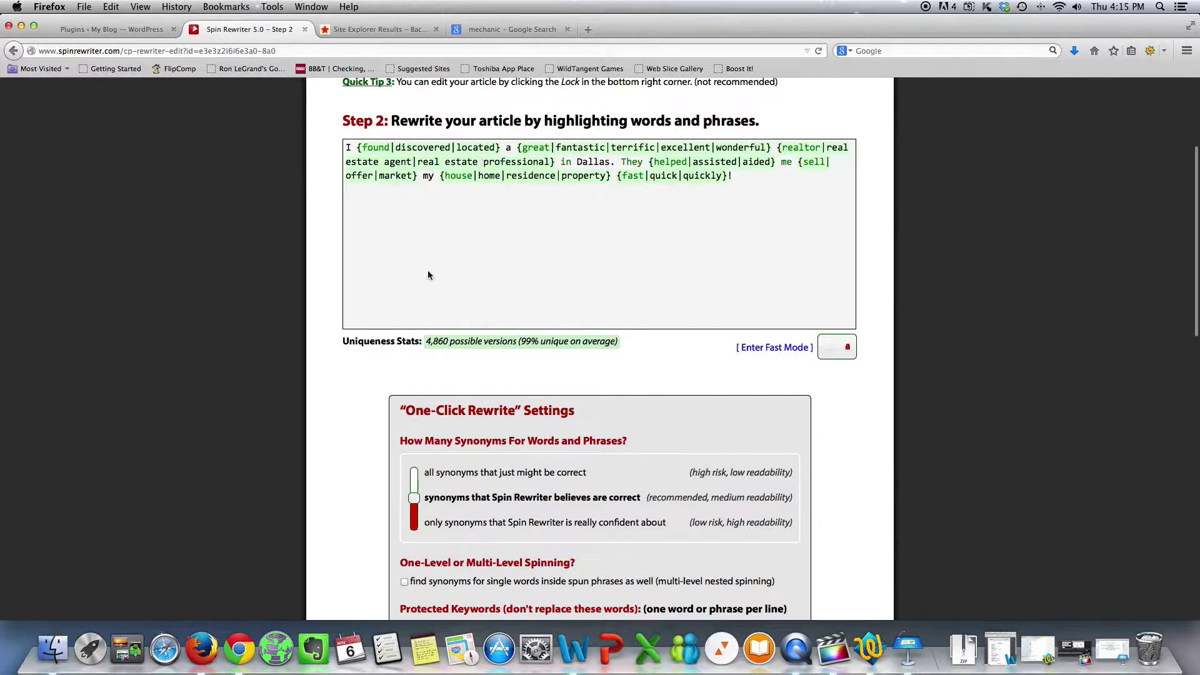
scroll(429, 379, "down", 5)
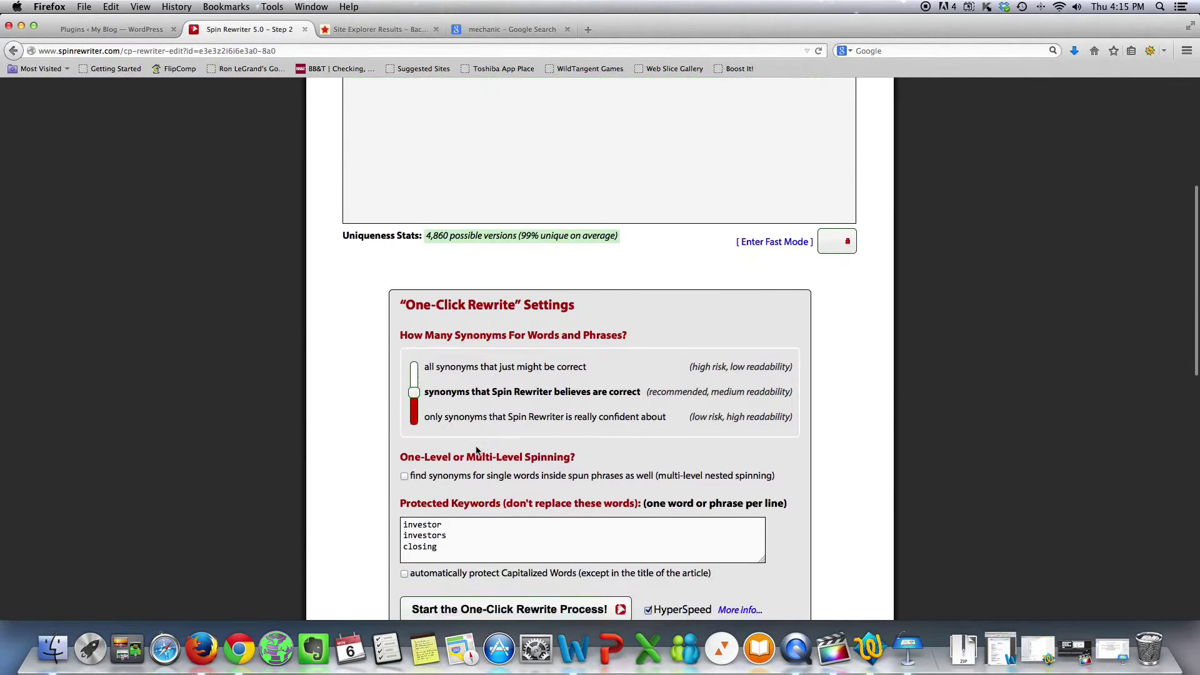
scroll(476, 451, "down", 1)
left_click(766, 403)
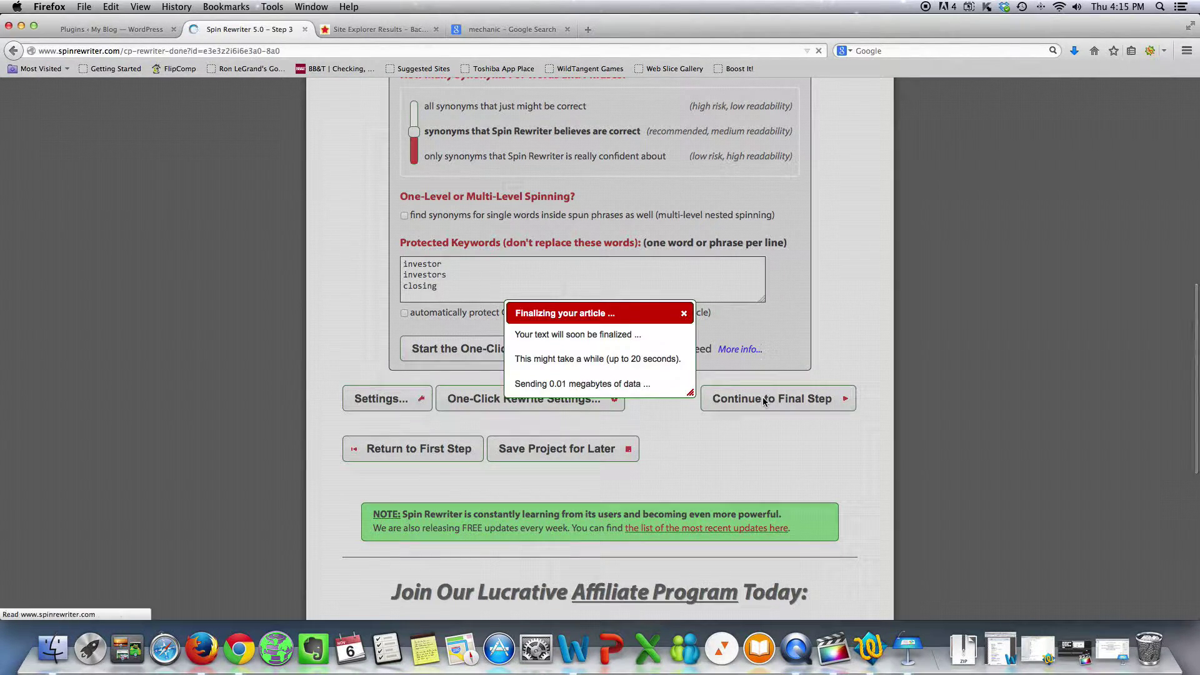
Generate a unique article version and correct it by adding 'in' before sell and 'ly' after quick.
scroll(500, 431, "down", 3)
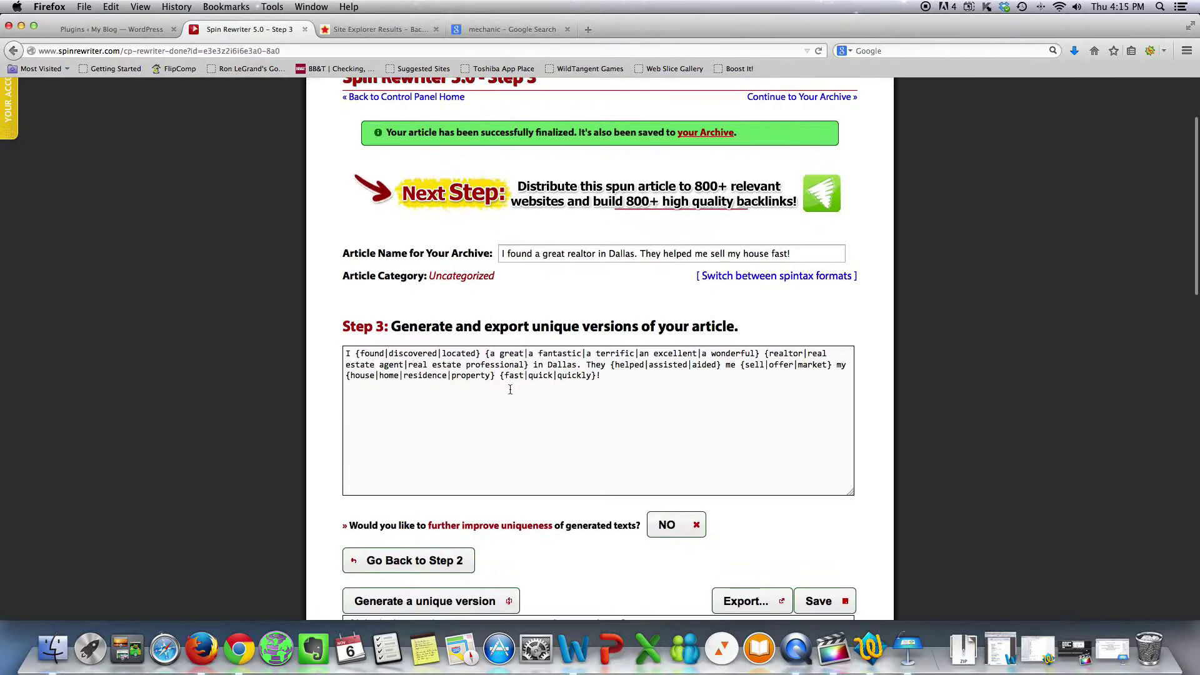
scroll(506, 447, "down", 2)
left_click(460, 483)
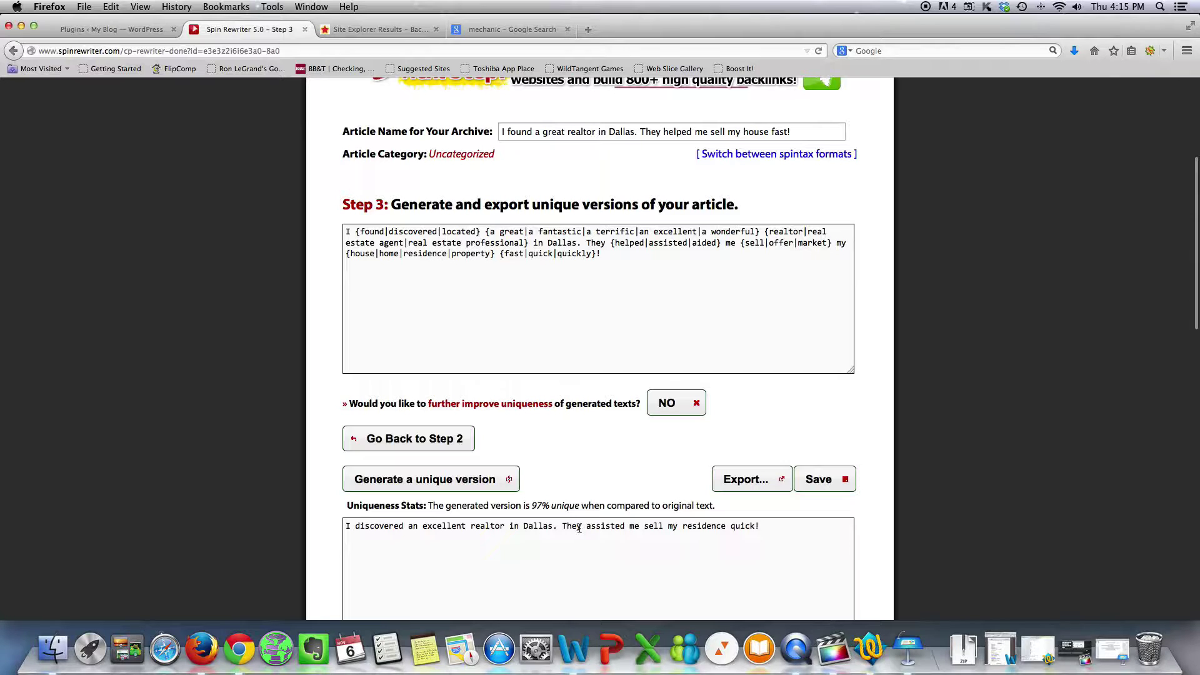
left_click(642, 527)
type("in")
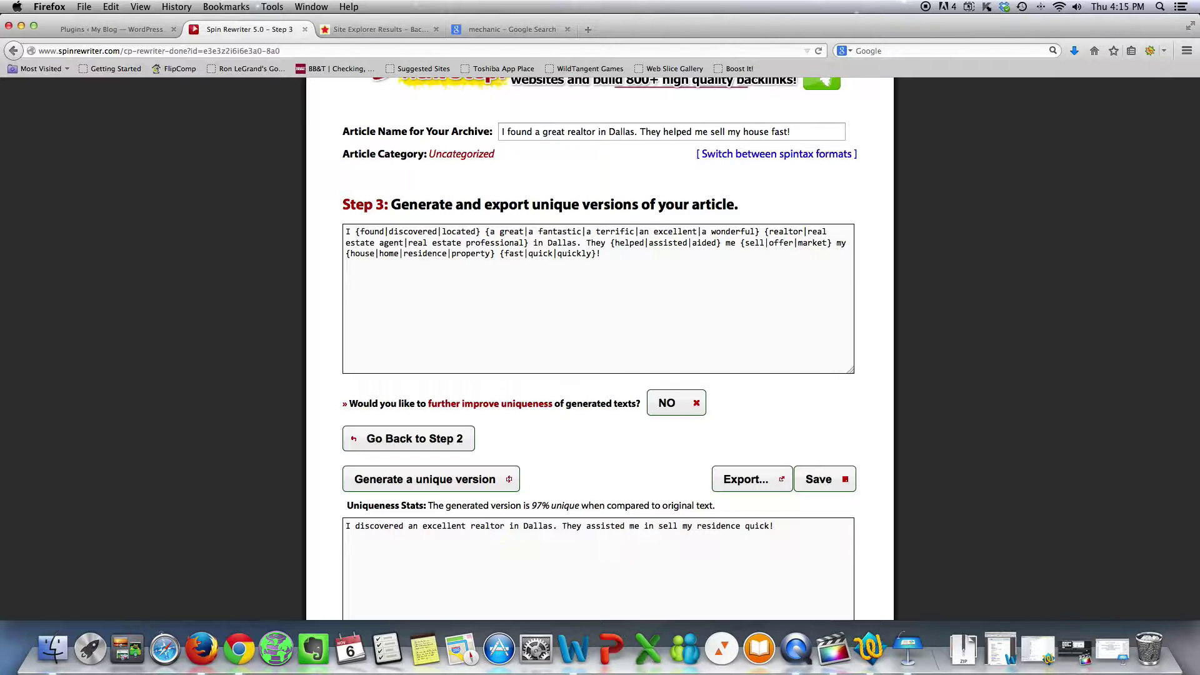
left_click(768, 525)
type("ly")
Review the finished article, then bring the Keynote plugins slide back to the front.
scroll(545, 467, "up", 5)
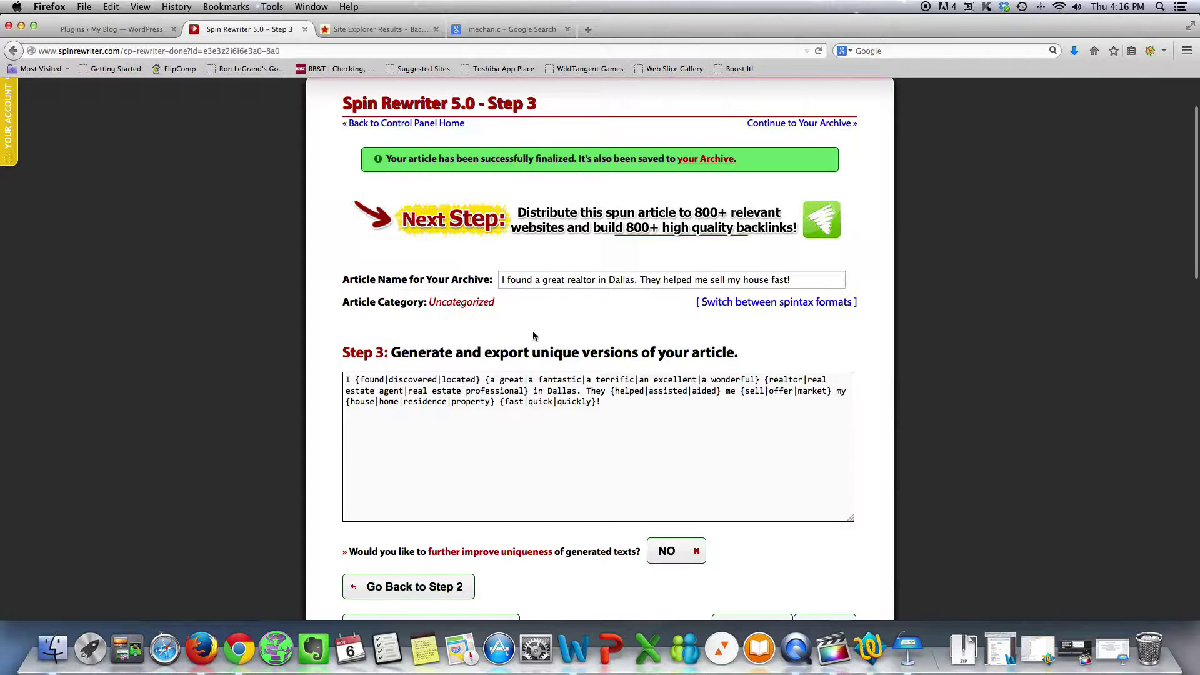
scroll(535, 339, "up", 3)
scroll(518, 328, "down", 4)
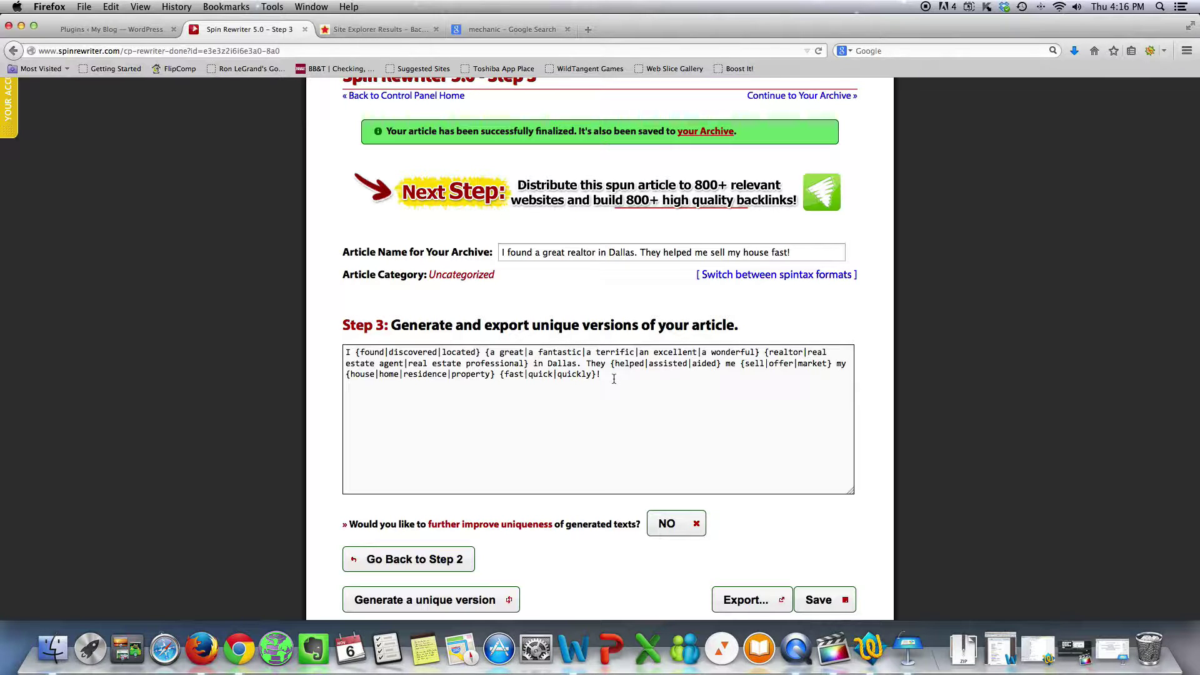
scroll(414, 163, "up", 3)
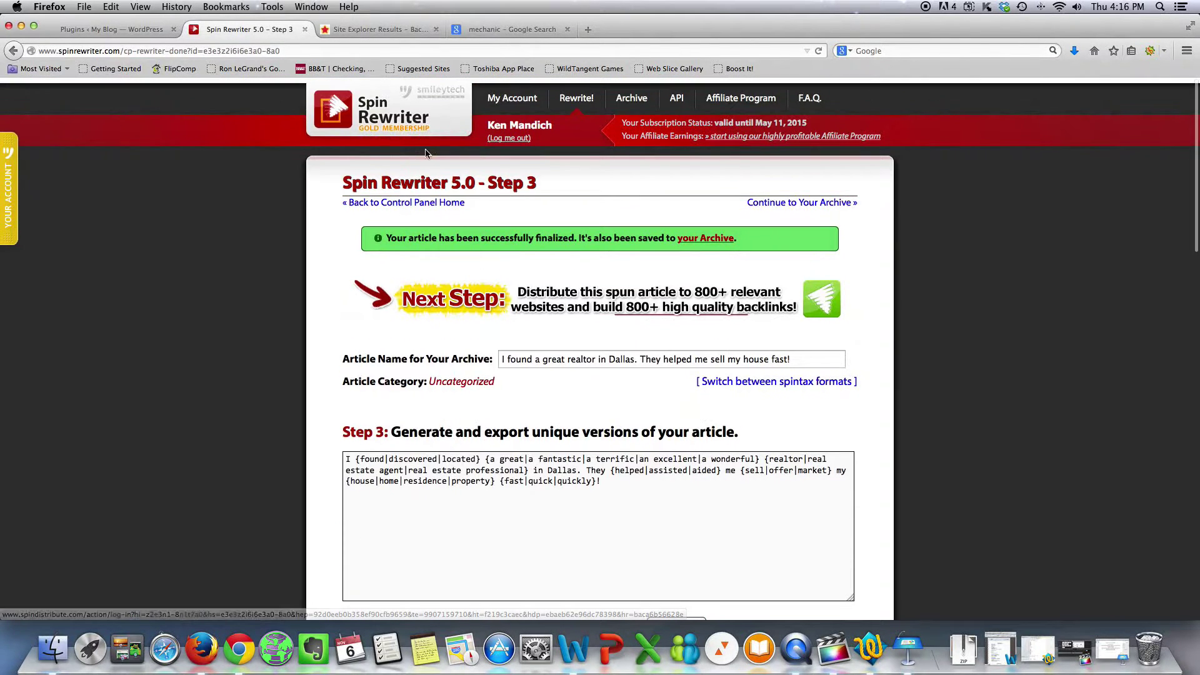
left_click(1111, 652)
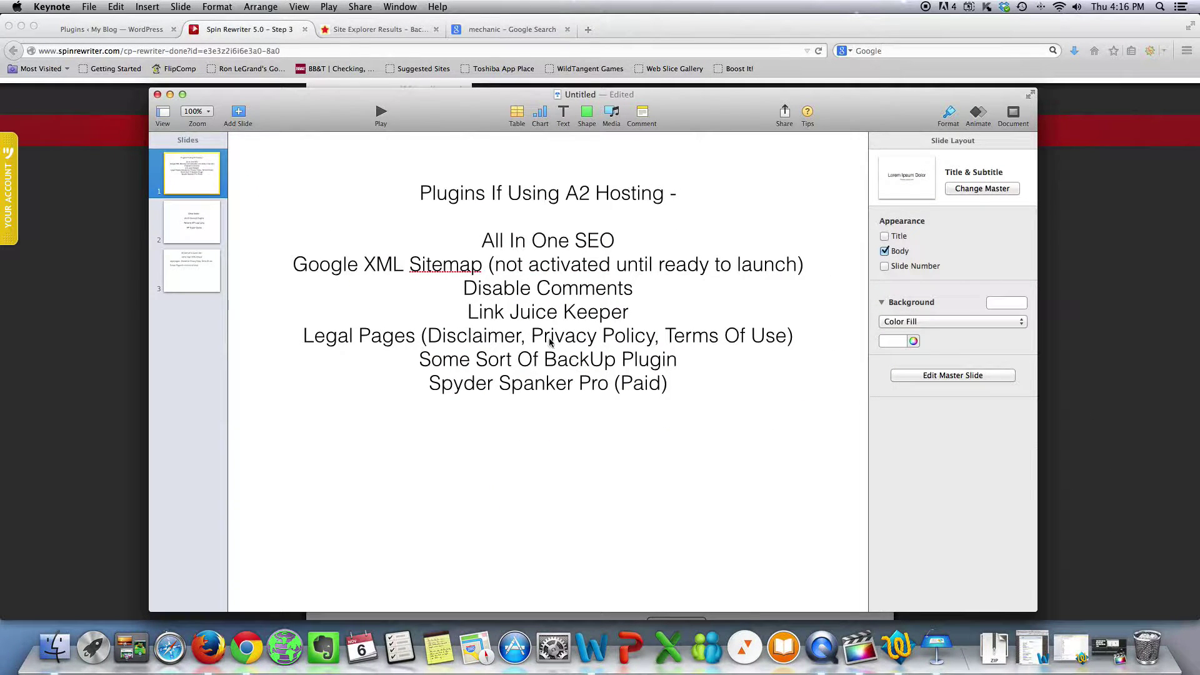
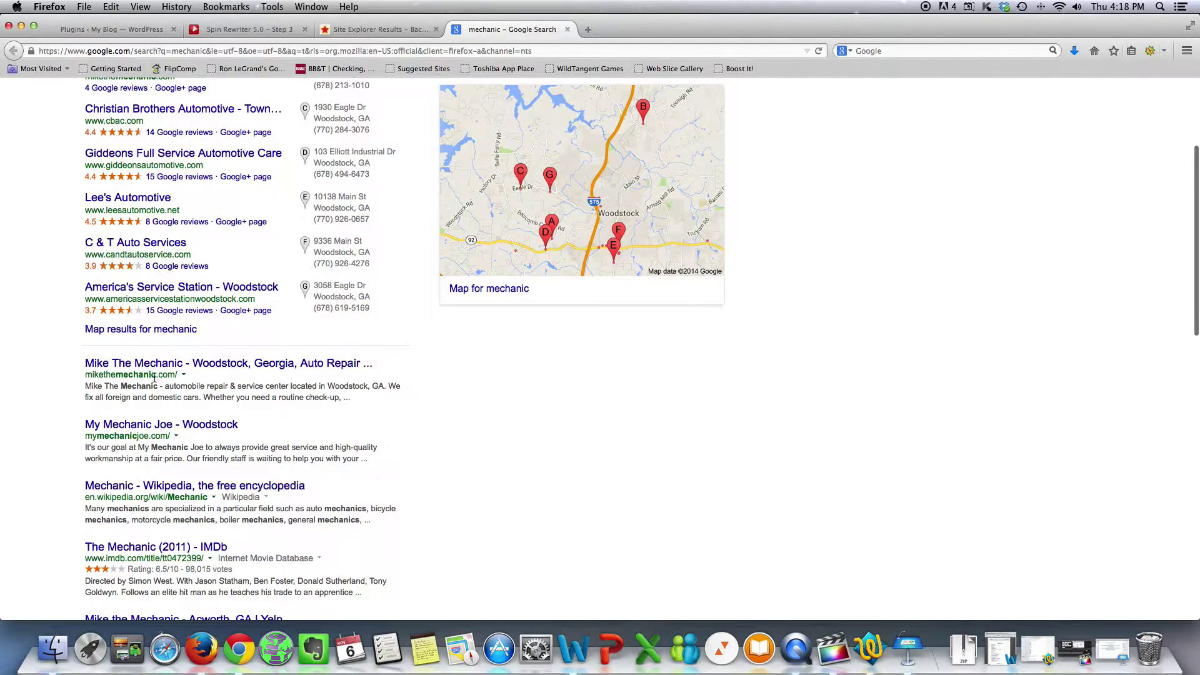
Scroll to the top of the 'mechanic' results and switch to the Majestic Site Explorer tab.
scroll(74, 375, "up", 5)
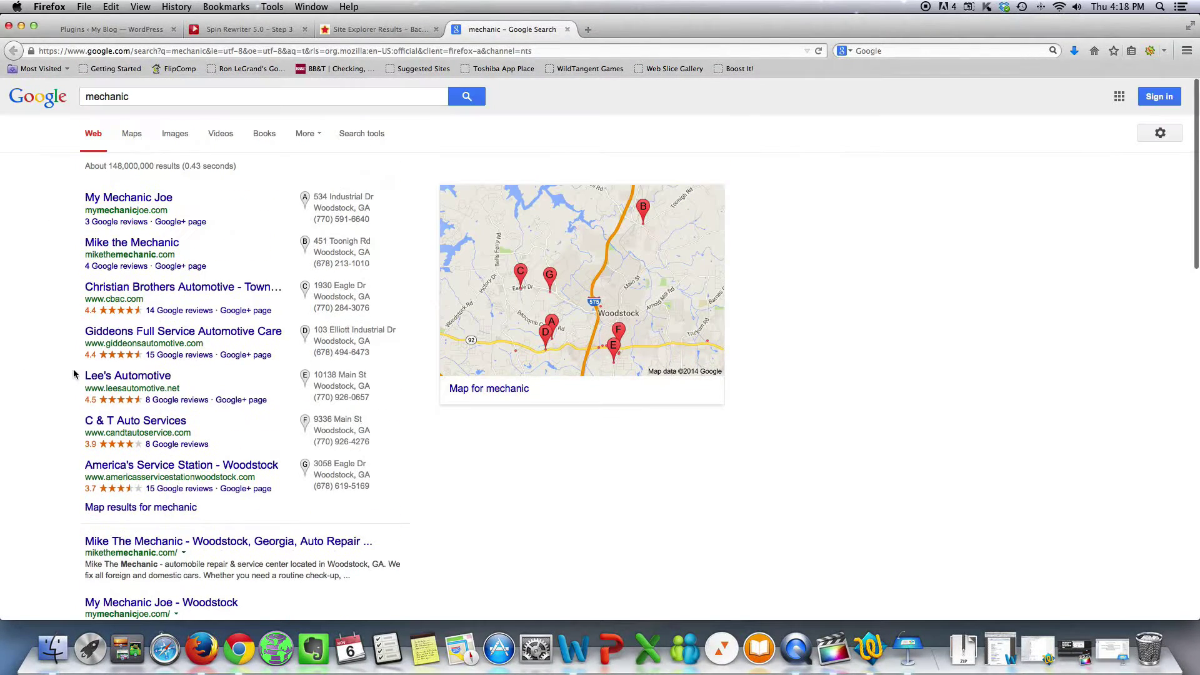
left_click(384, 34)
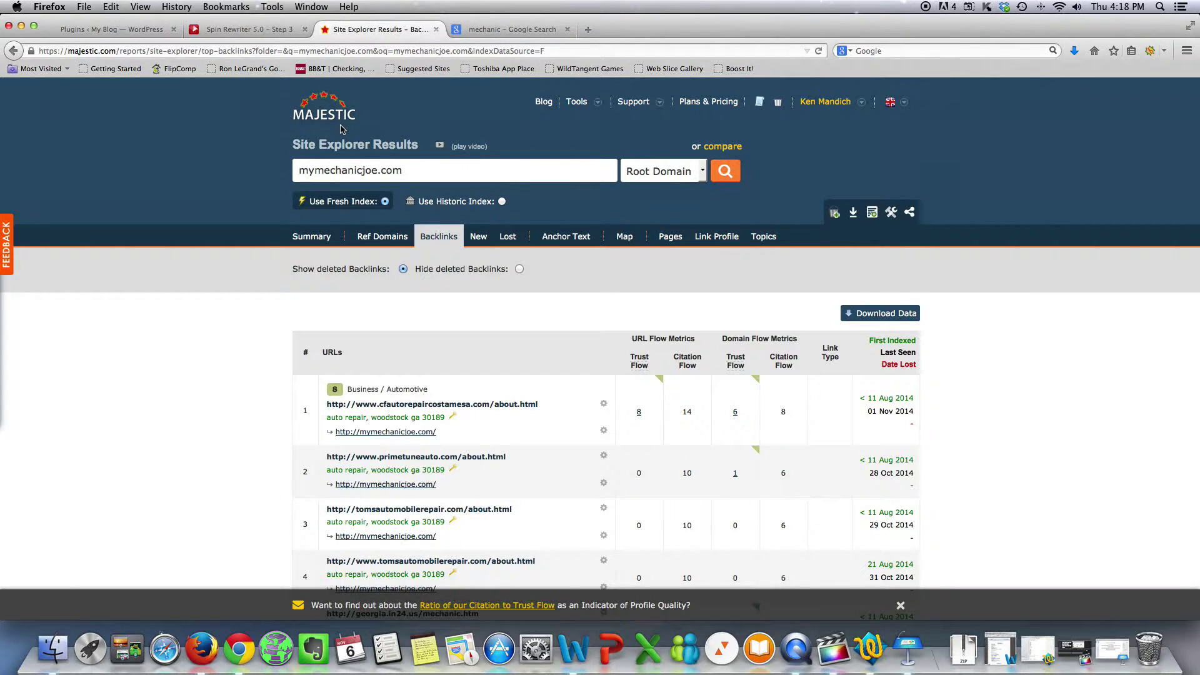
left_click(316, 242)
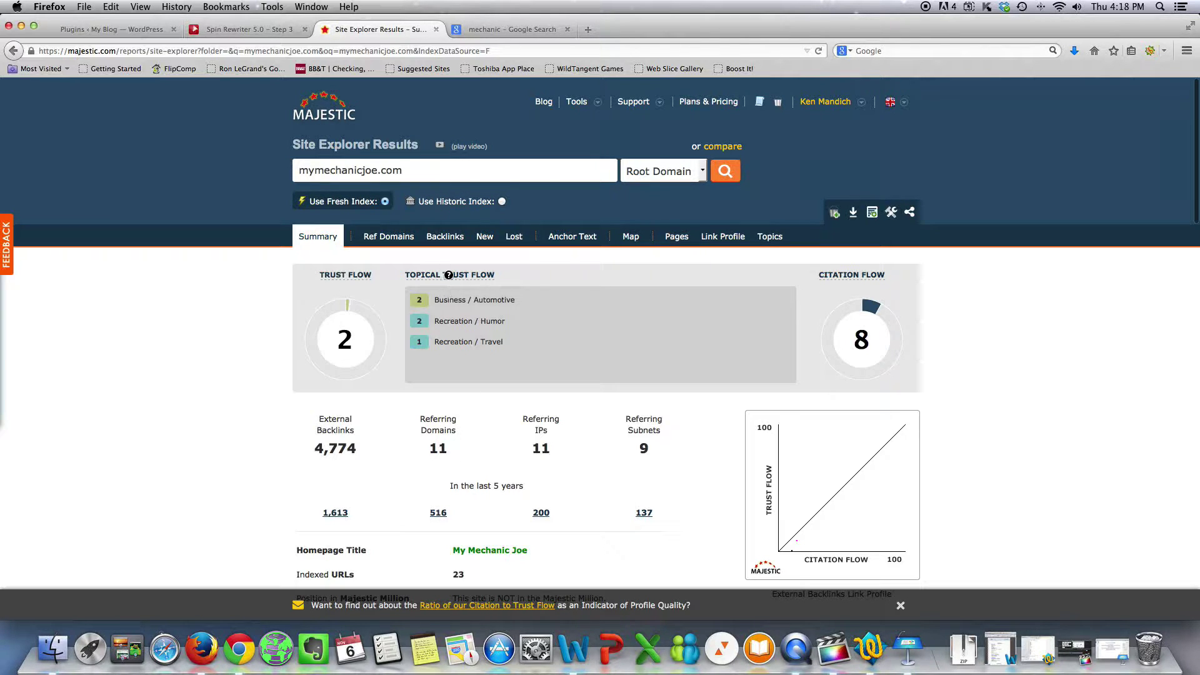
left_click(580, 244)
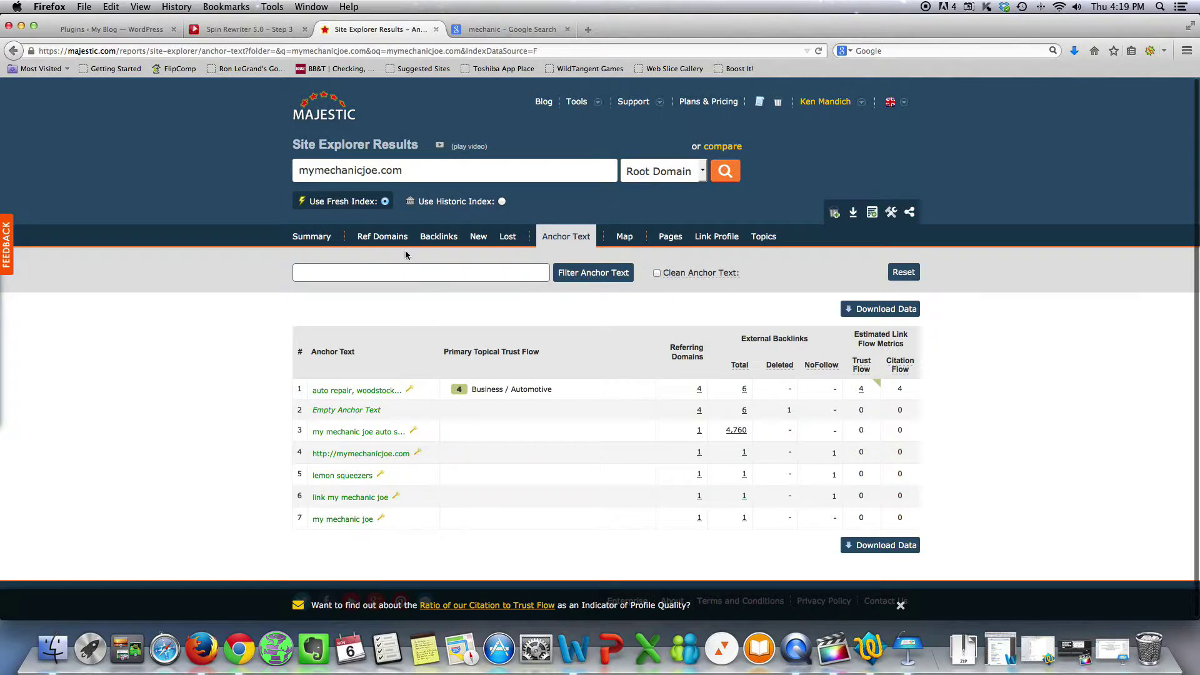
left_click(439, 240)
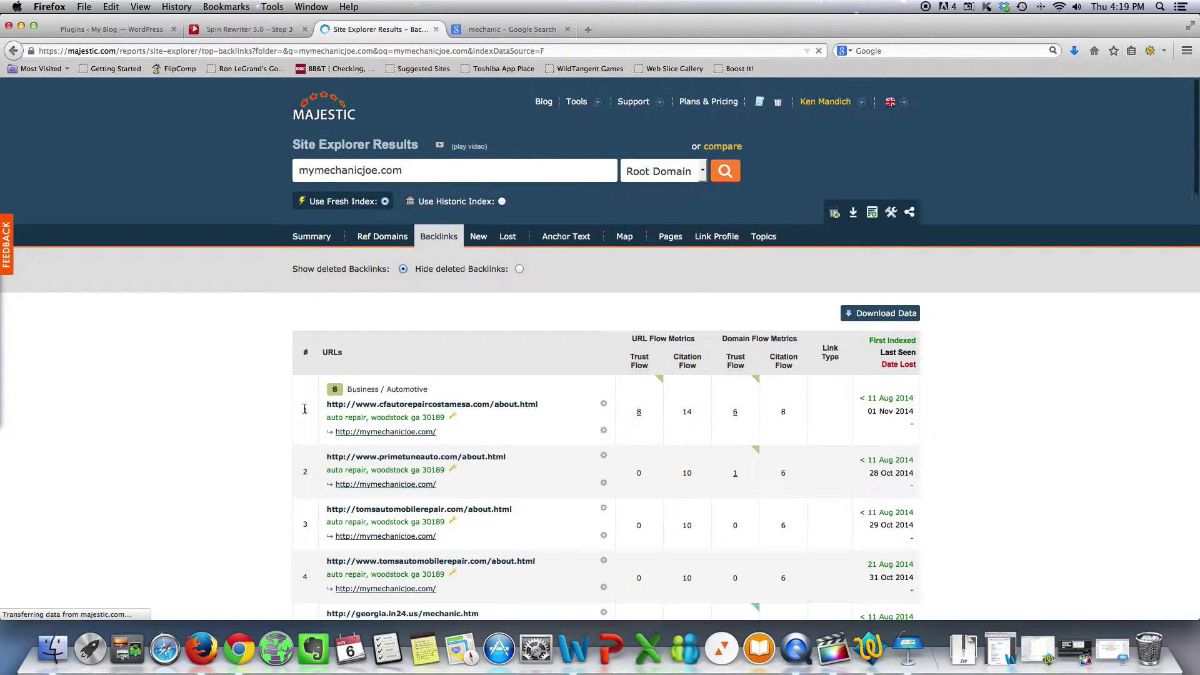
scroll(431, 433, "down", 1)
scroll(431, 432, "down", 6)
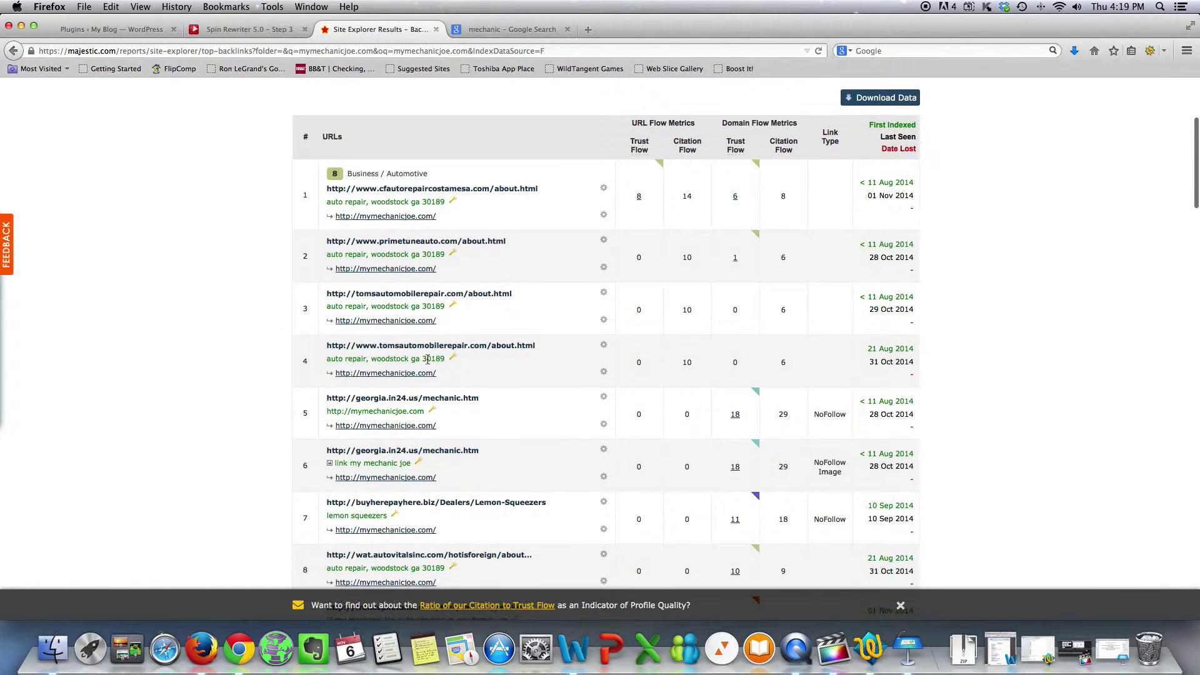
scroll(417, 387, "down", 4)
scroll(417, 387, "down", 7)
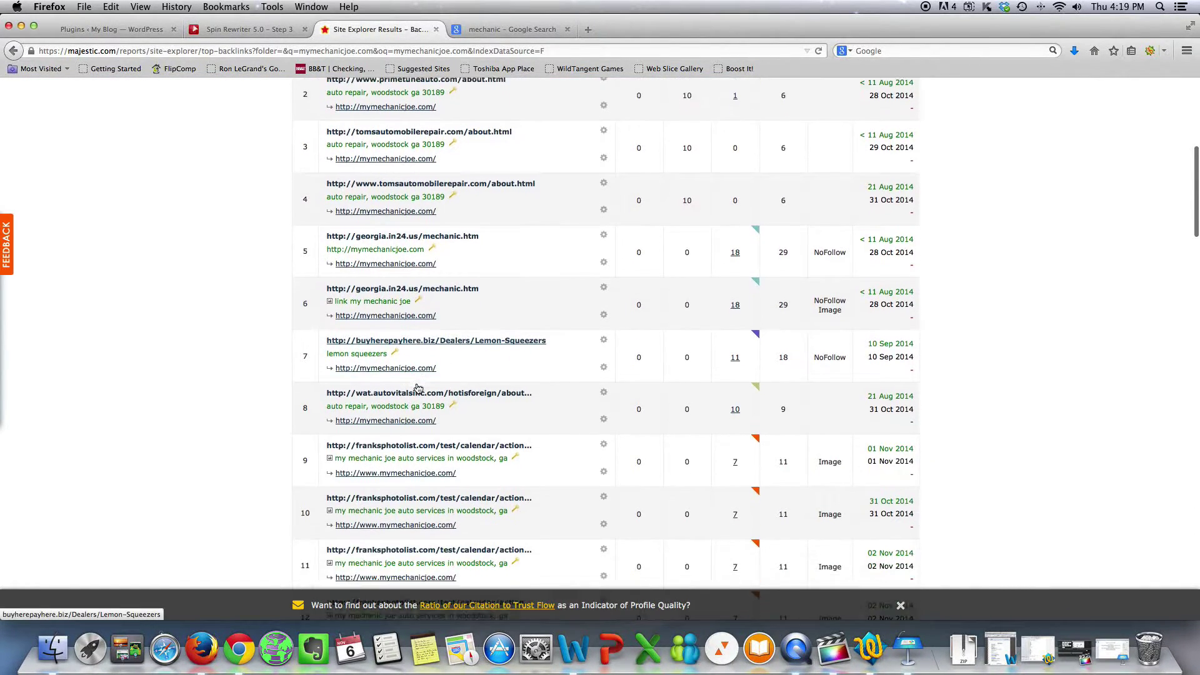
scroll(417, 388, "down", 20)
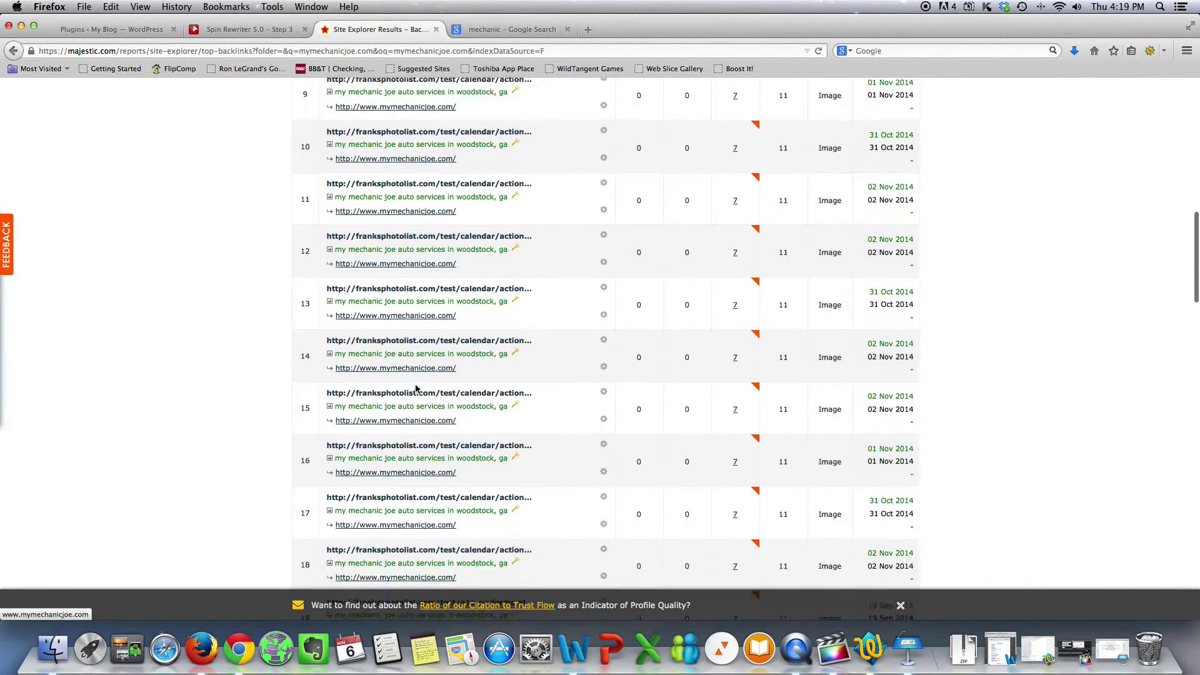
scroll(417, 389, "up", 20)
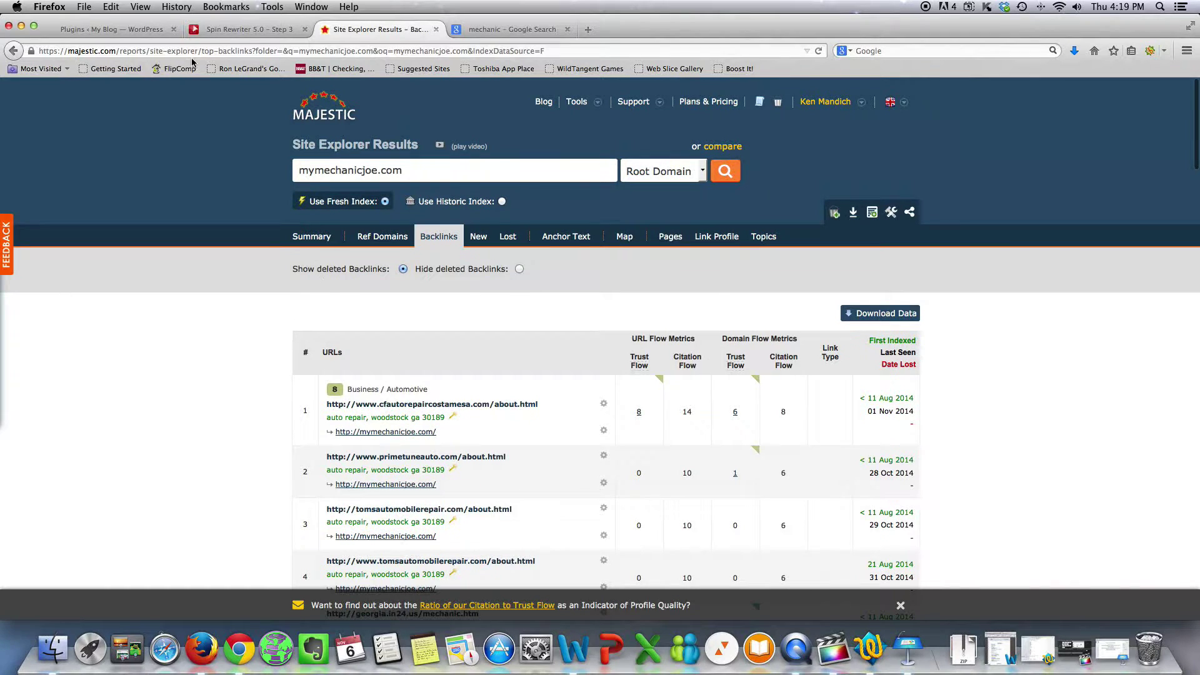
left_click(130, 32)
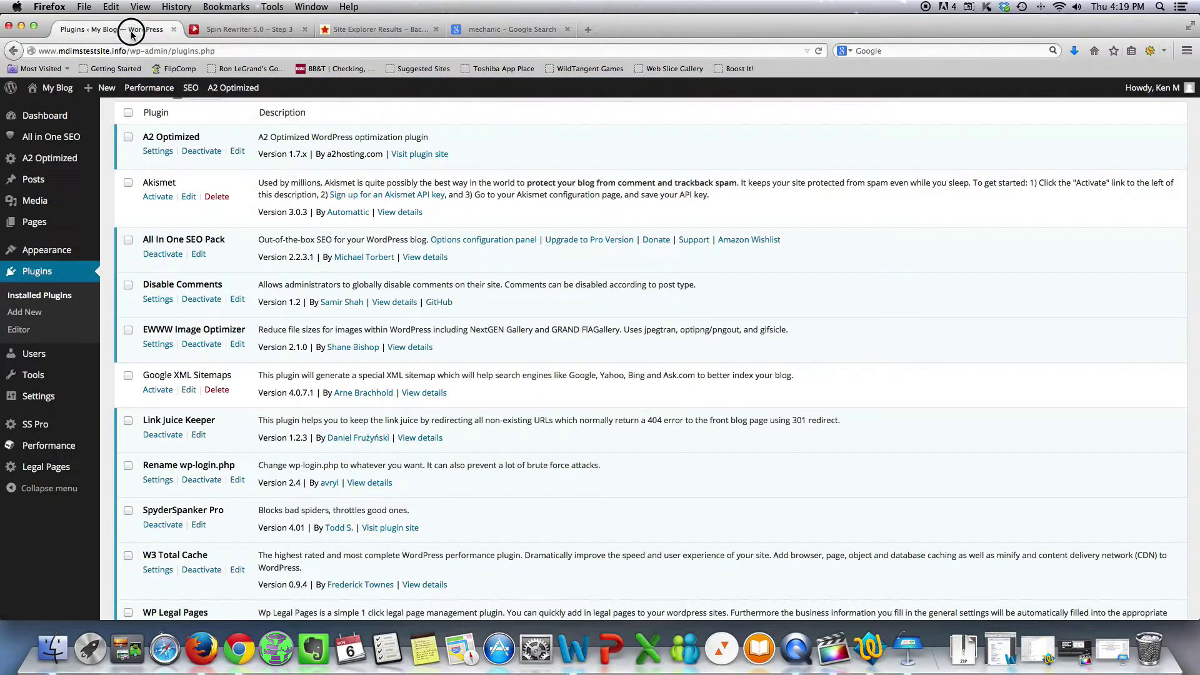
Set SpyderSpanker Pro's throttle randomness to 80% of good spider attempts.
left_click(43, 428)
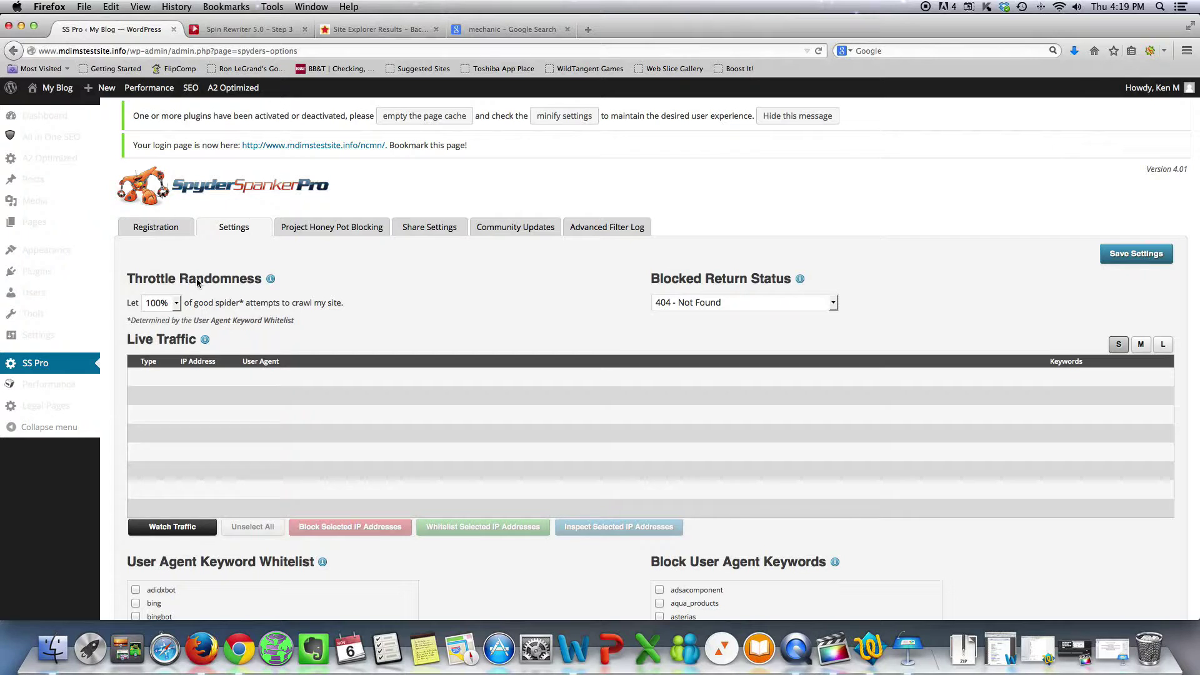
left_click(177, 304)
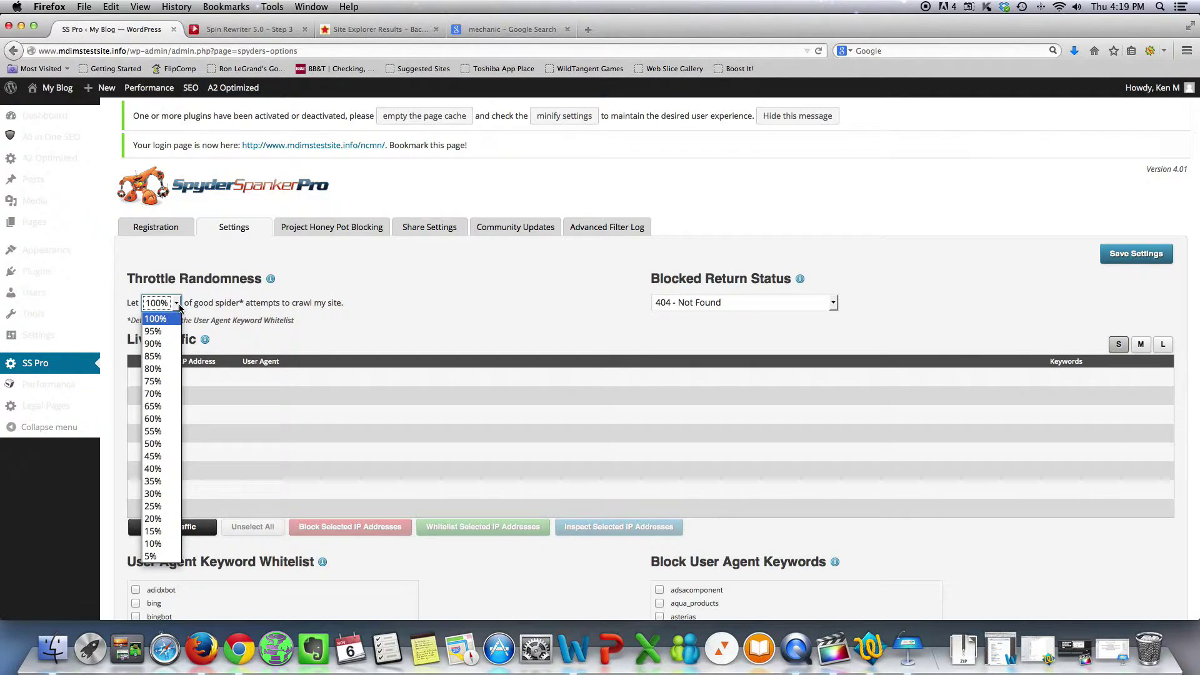
left_click(153, 370)
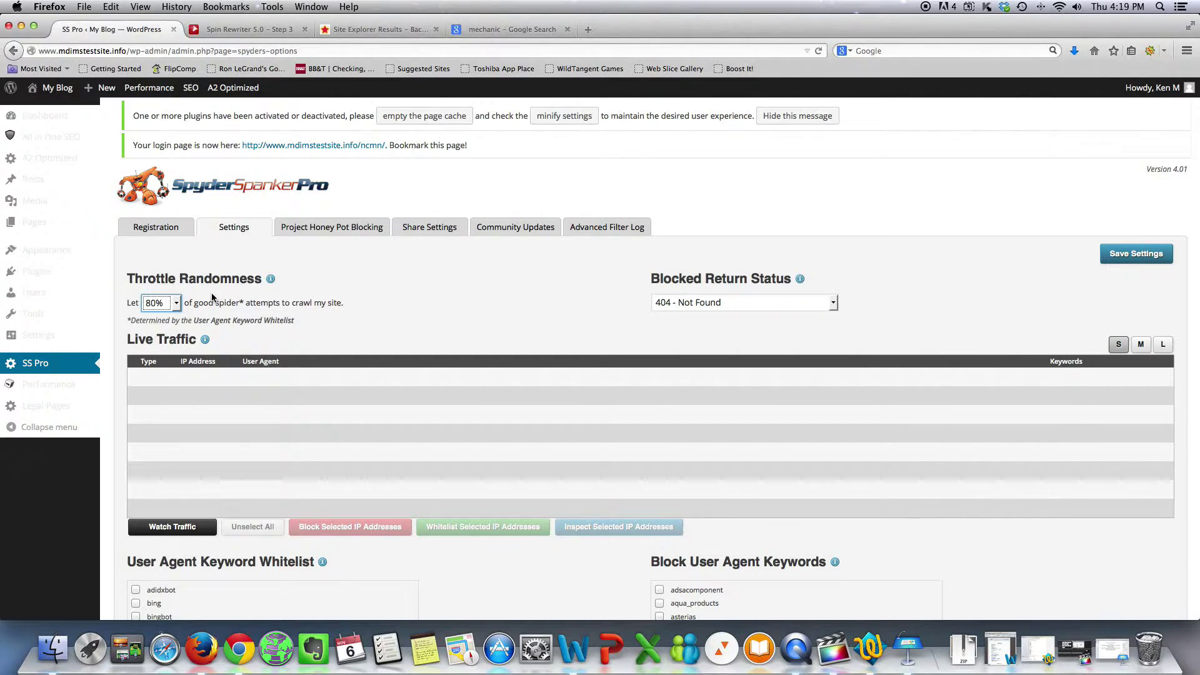
Set Blocked Return Status to 408 - Request Timeout and save the SpyderSpanker settings.
left_click(832, 305)
left_click(695, 423)
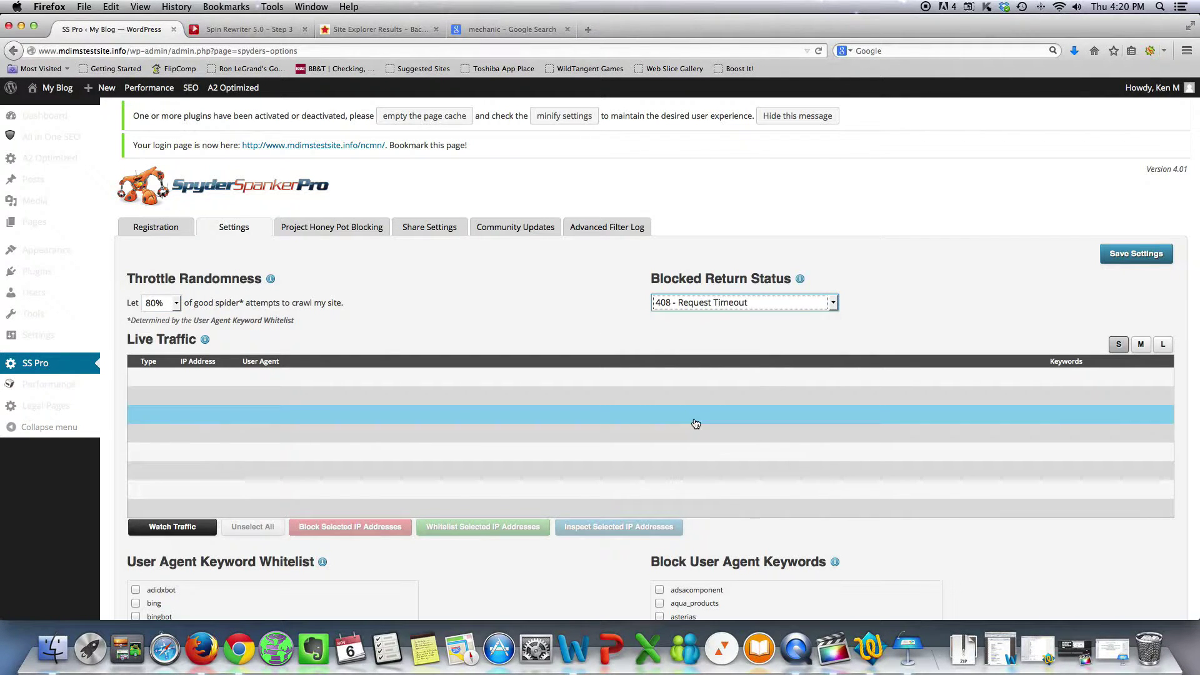
left_click(1136, 253)
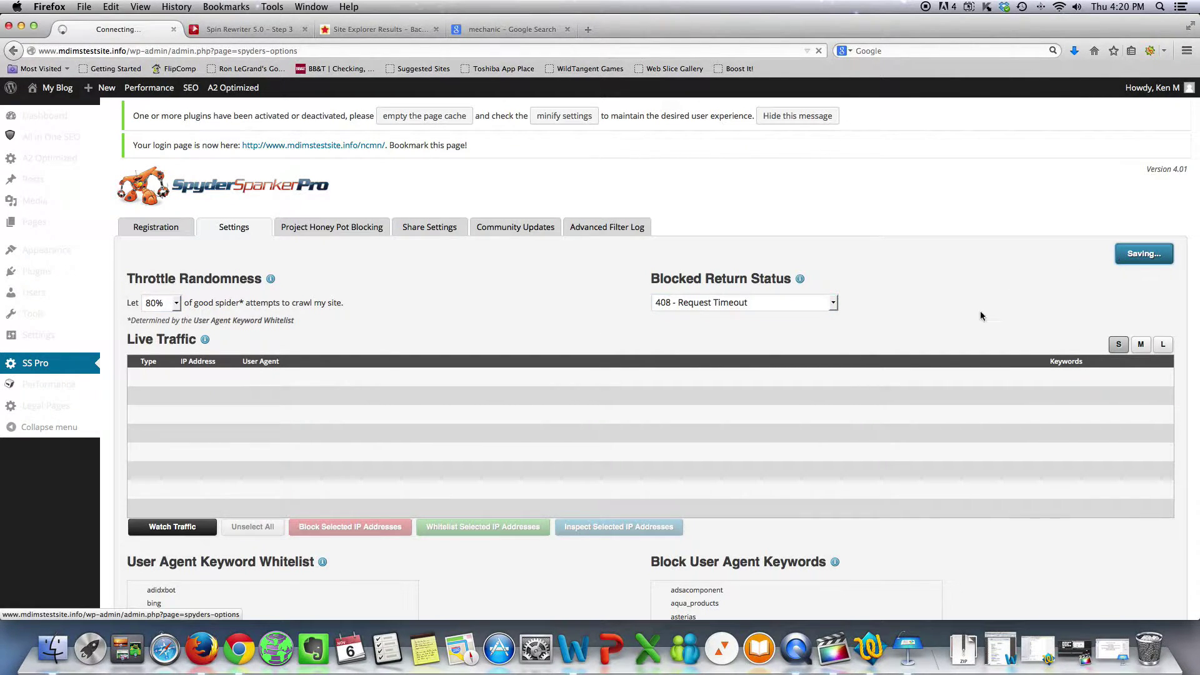
Return to the installed plugins list and bring the plugin checklist presentation forward.
scroll(920, 455, "down", 3)
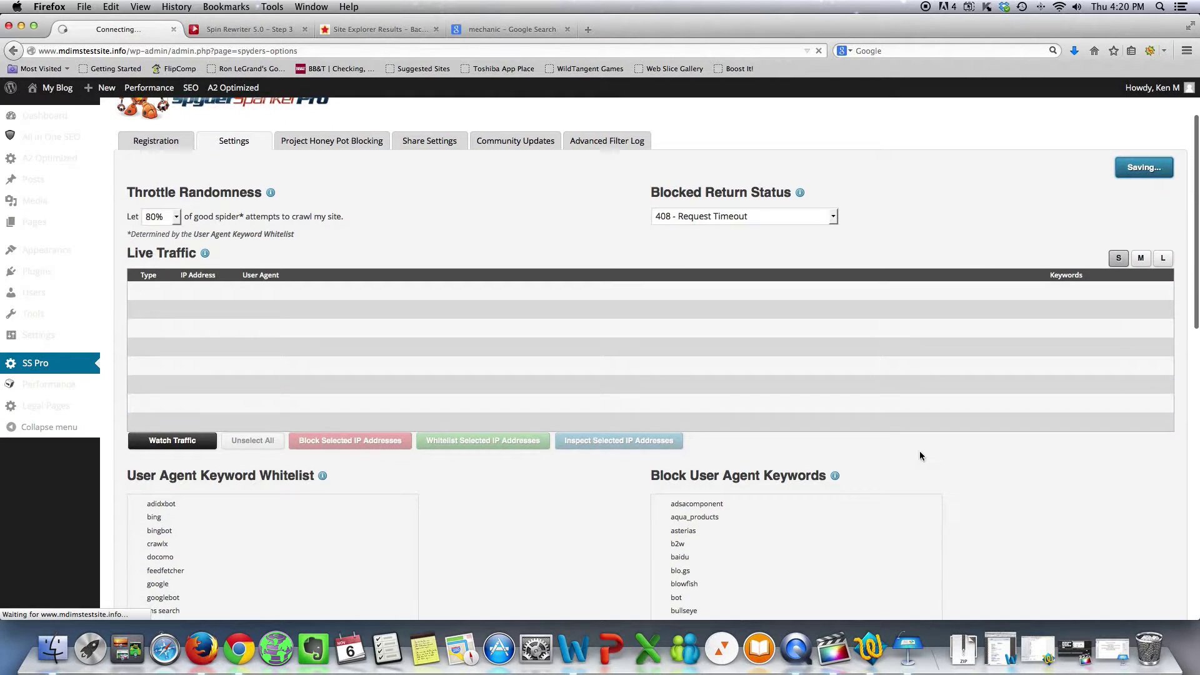
scroll(921, 457, "down", 3)
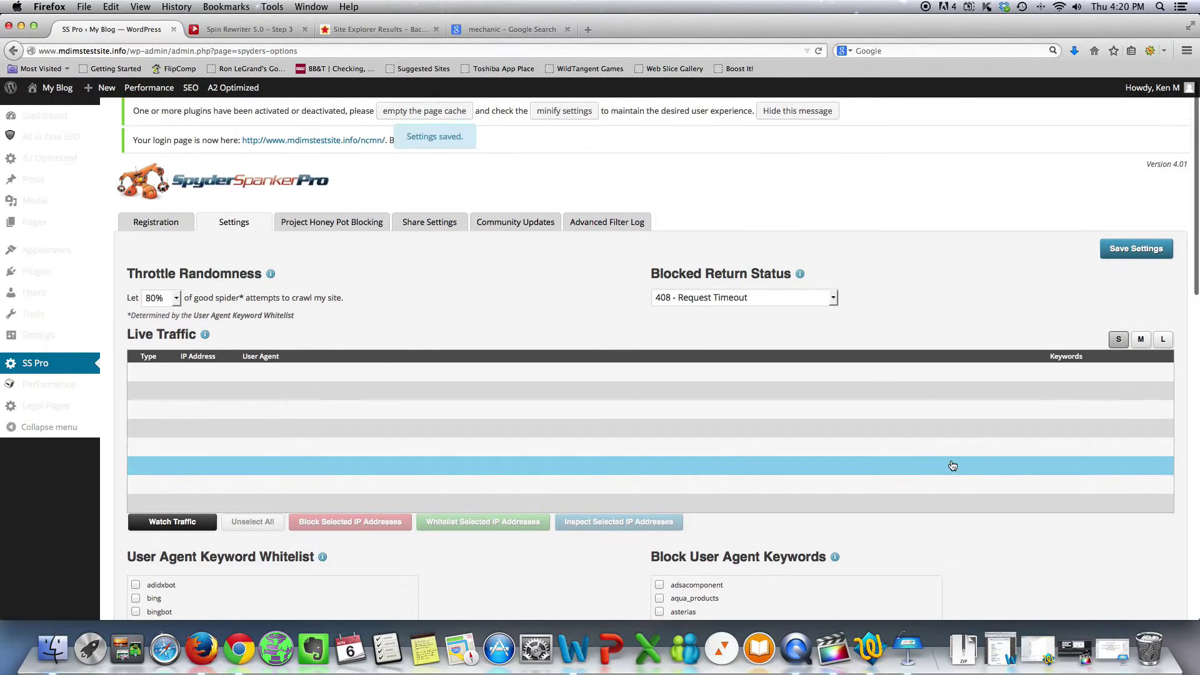
scroll(952, 466, "down", 8)
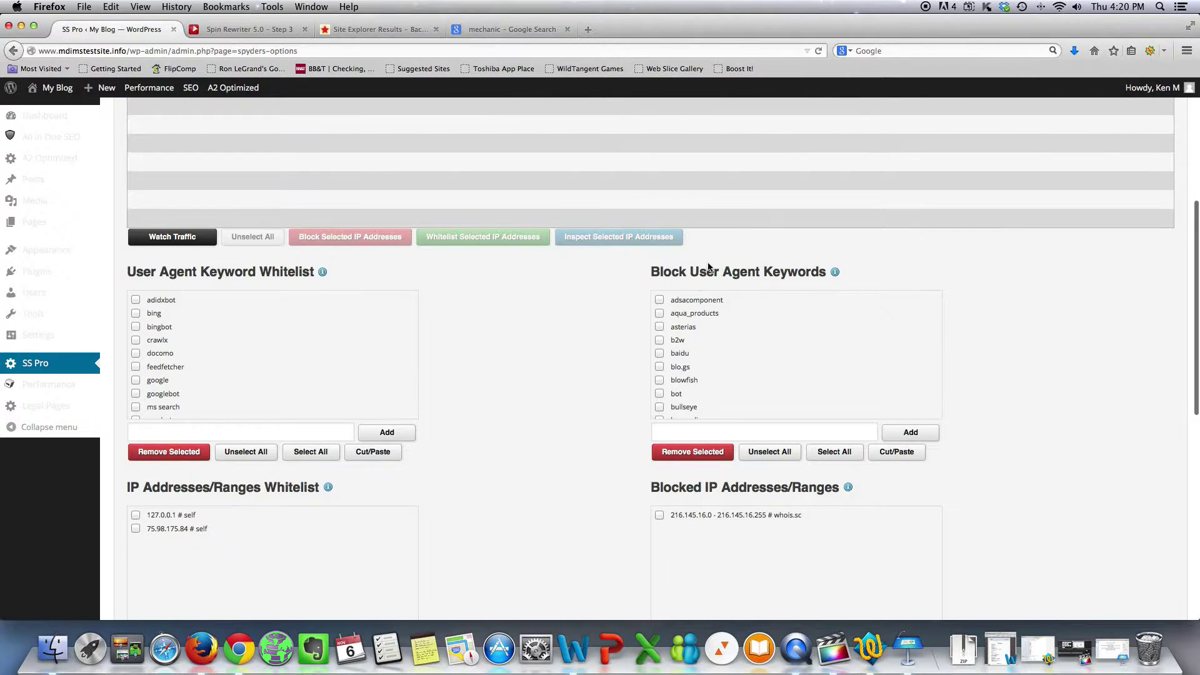
scroll(746, 364, "down", 5)
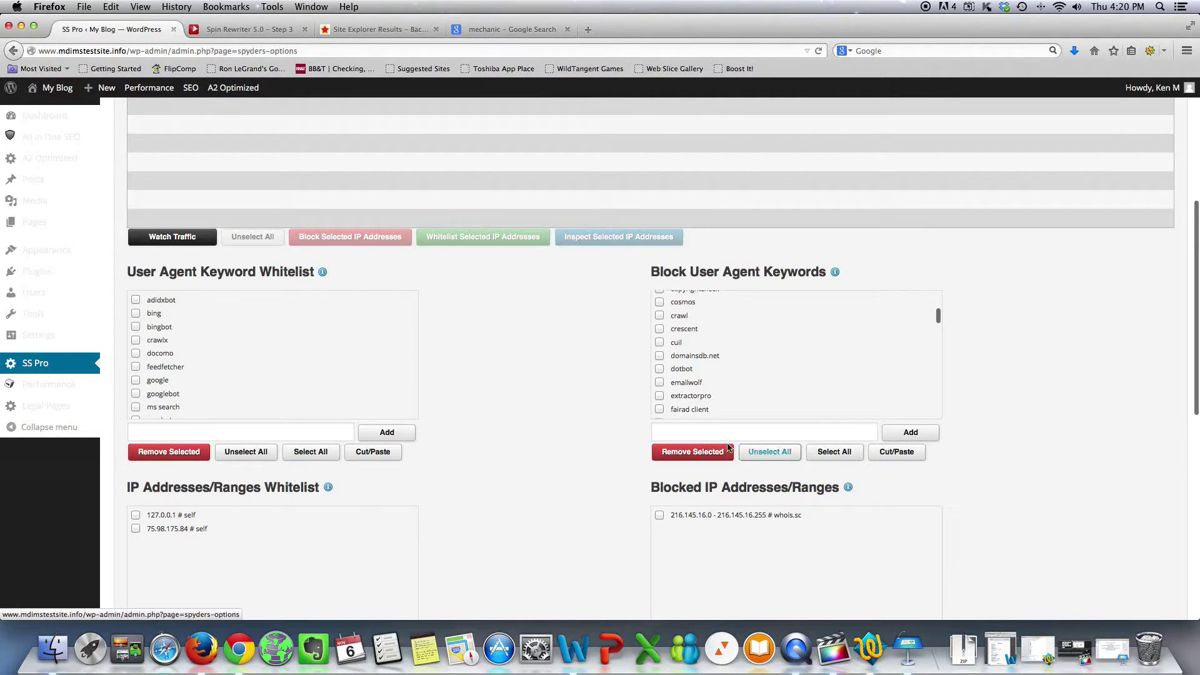
scroll(653, 513, "down", 3)
scroll(656, 512, "down", 5)
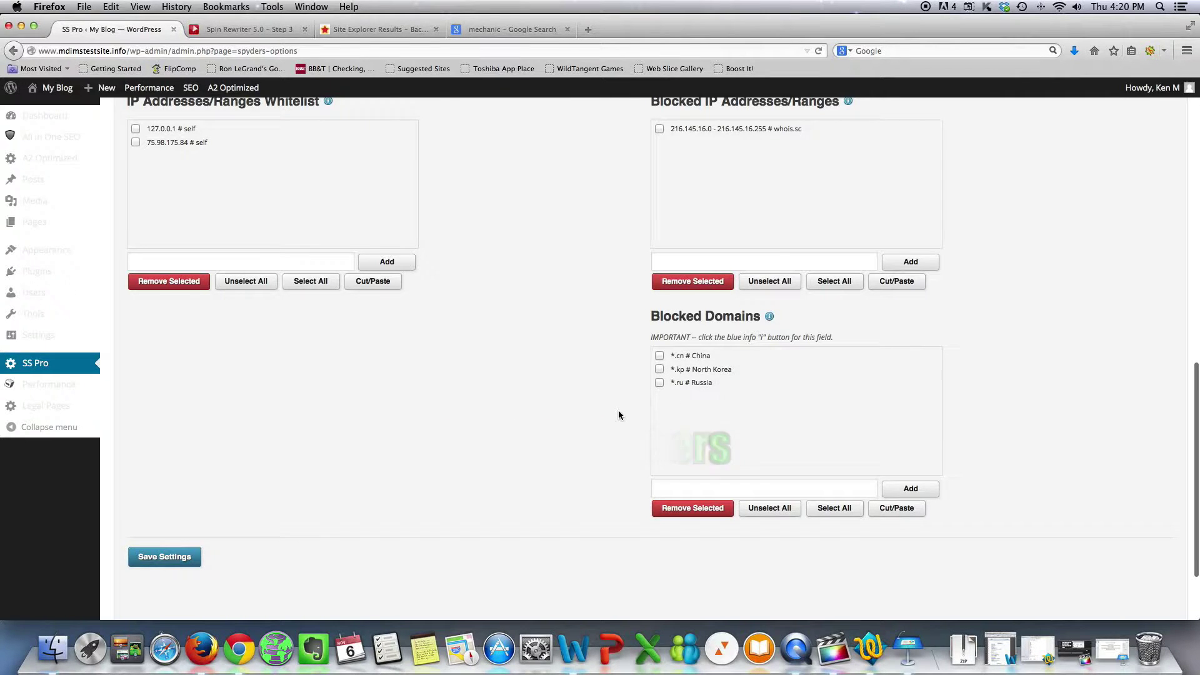
scroll(618, 410, "up", 15)
scroll(614, 415, "down", 10)
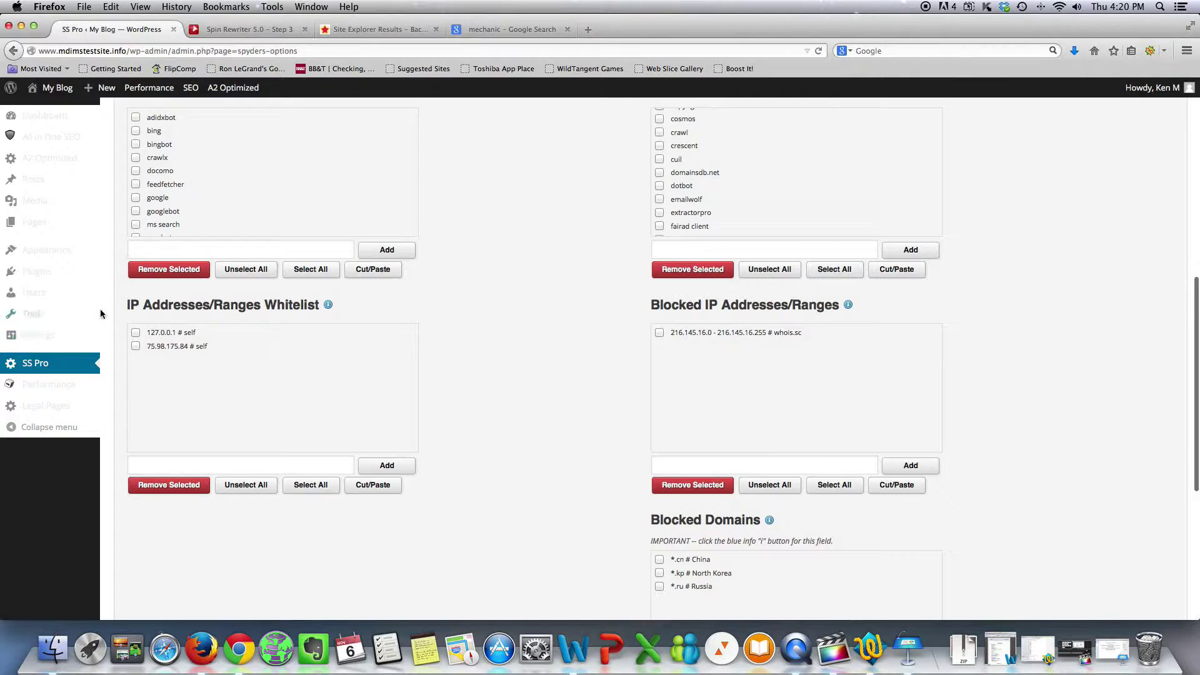
left_click(37, 271)
left_click(1112, 650)
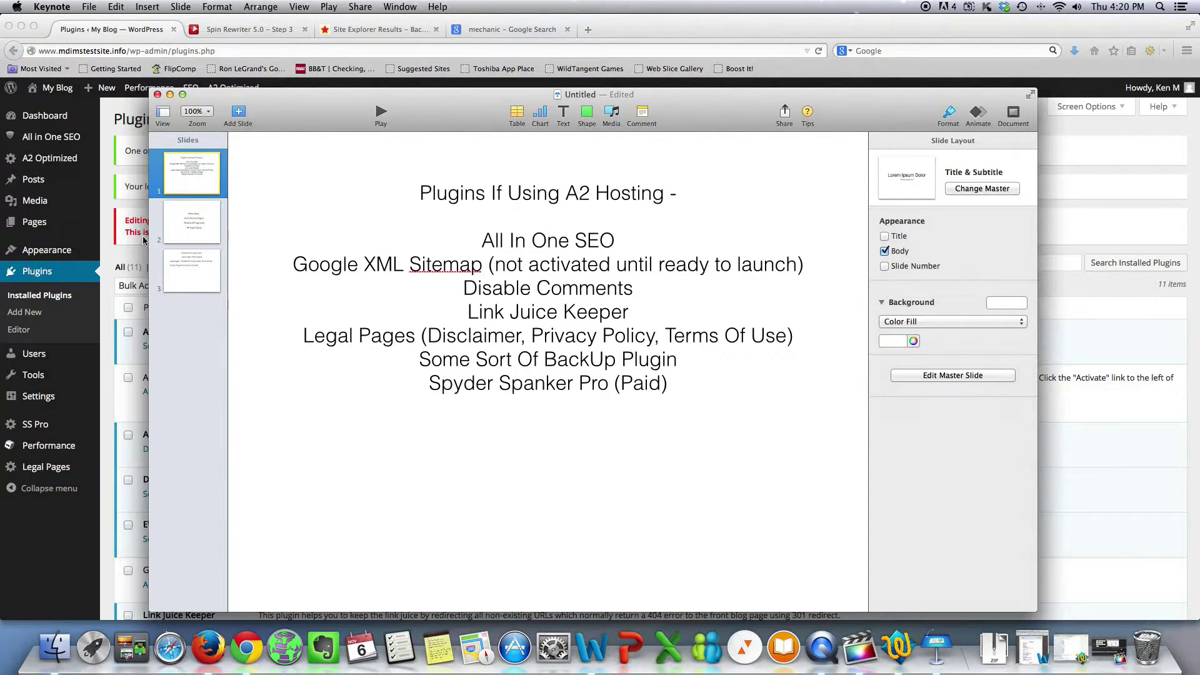
Go to the minimum-plugins launch slide, moving its body text then undoing the move.
left_click(196, 223)
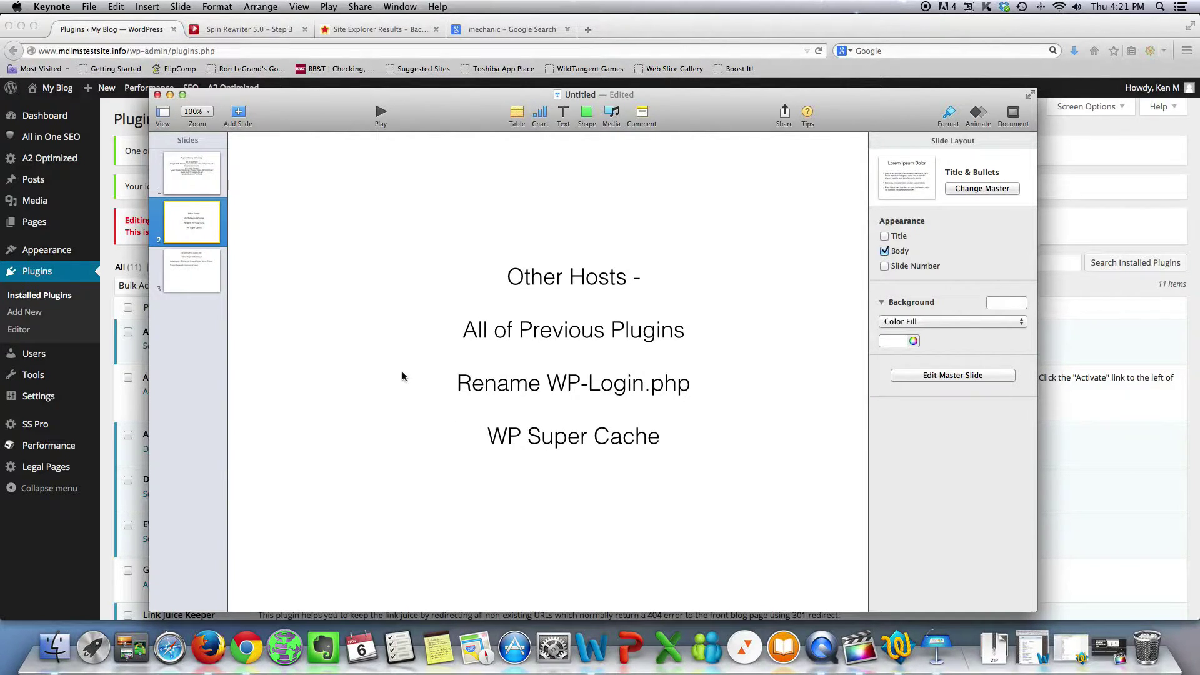
left_click(209, 279)
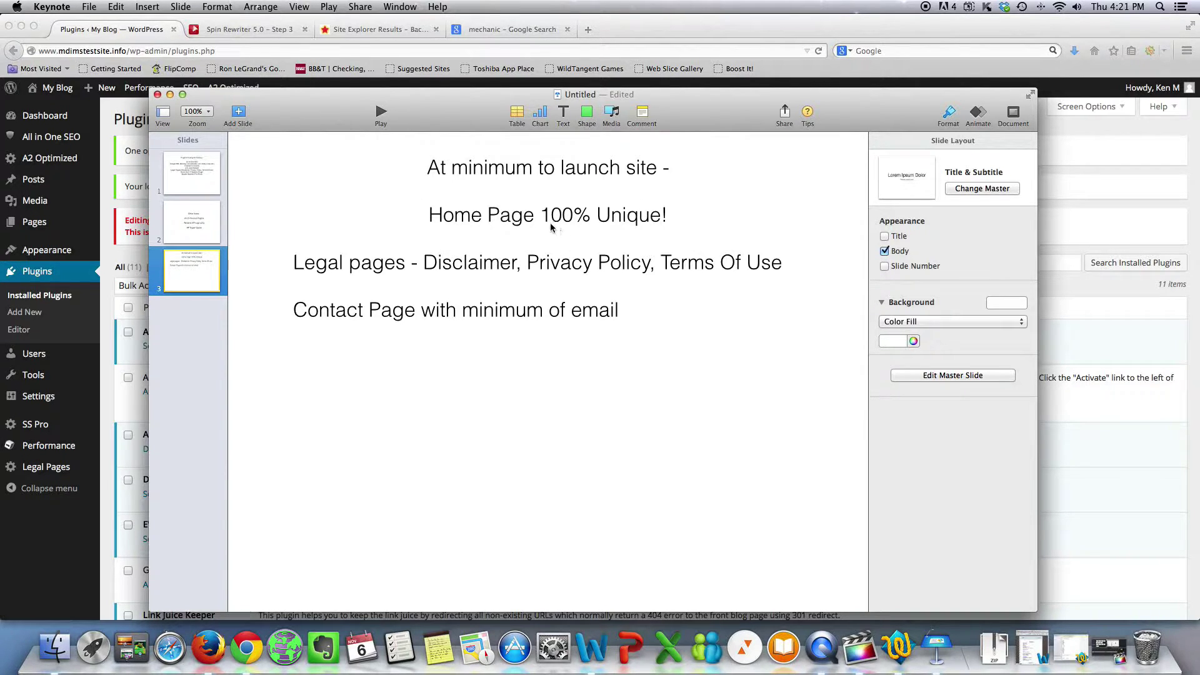
left_click_drag(545, 217, 586, 217)
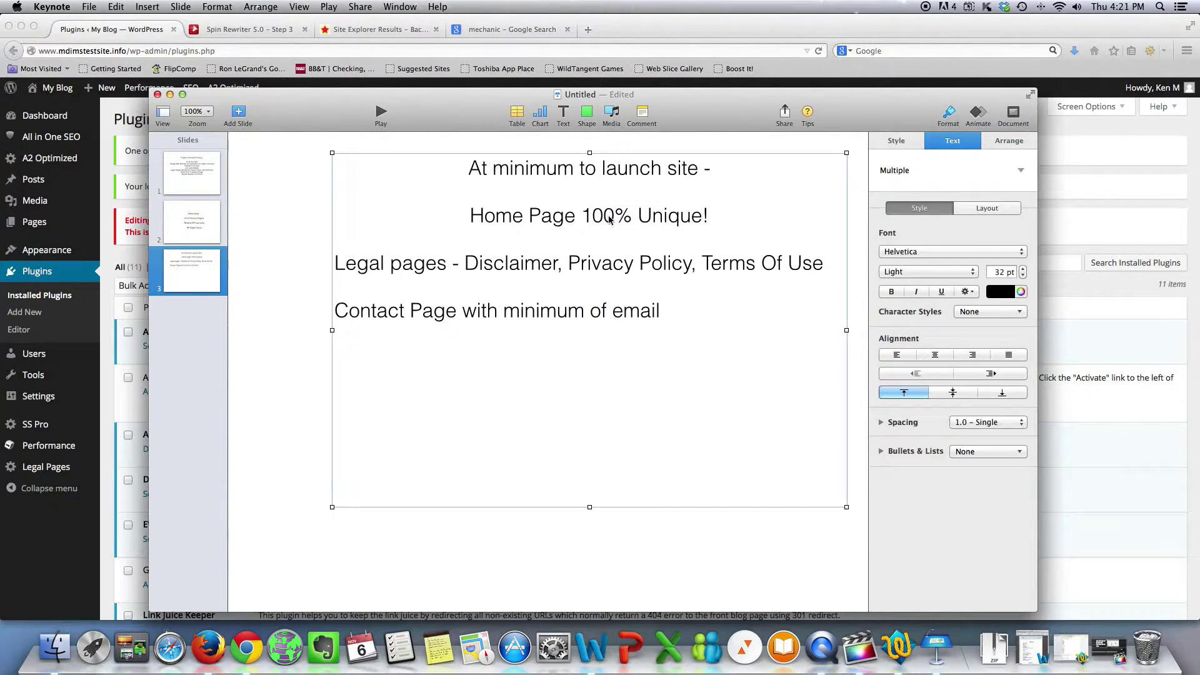
key("super+z")
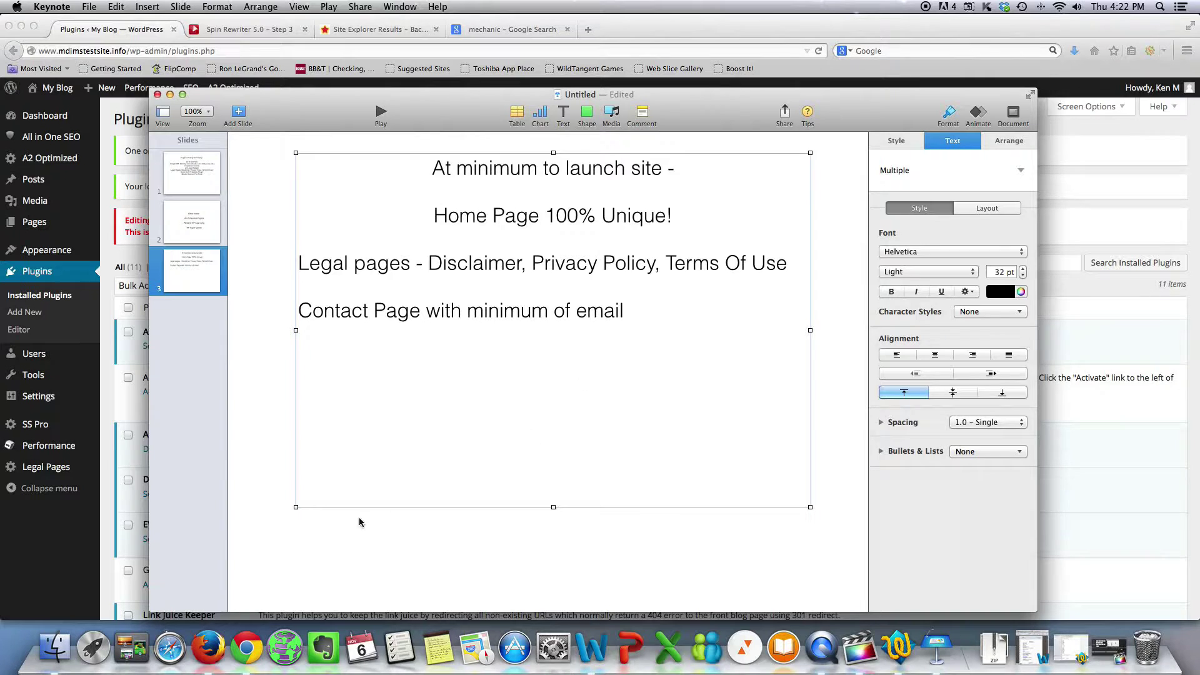
left_click(278, 543)
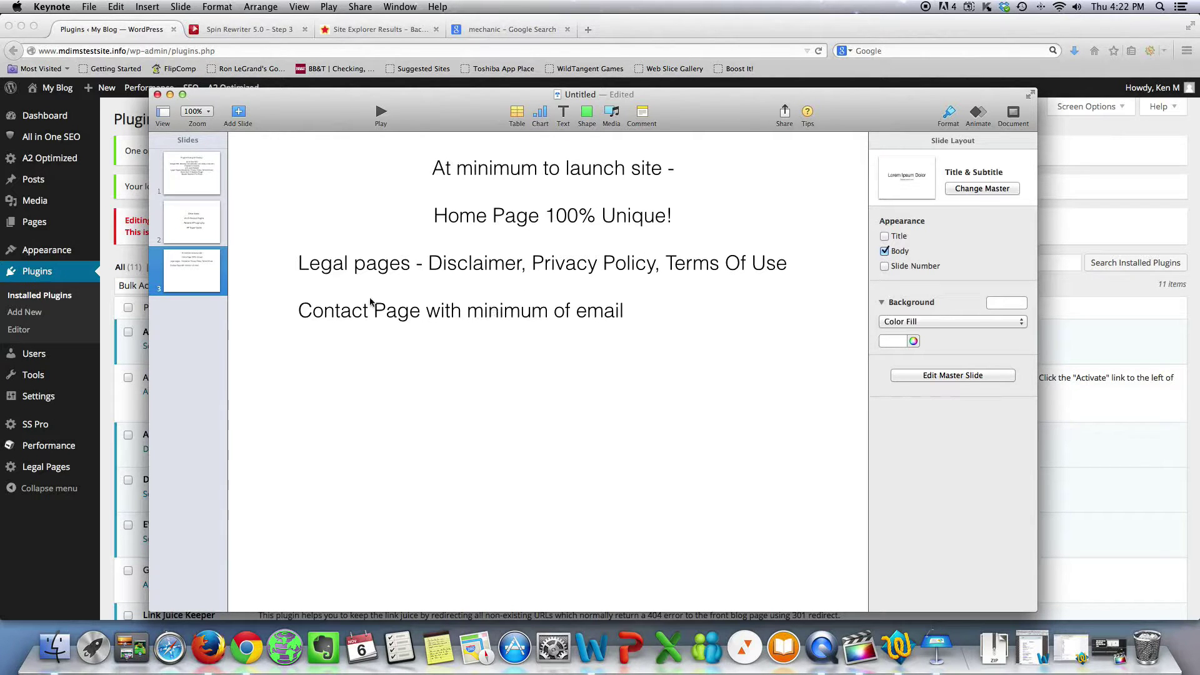
Uncheck 'Discourage search engines from indexing this site' in Reading settings and save.
left_click(170, 95)
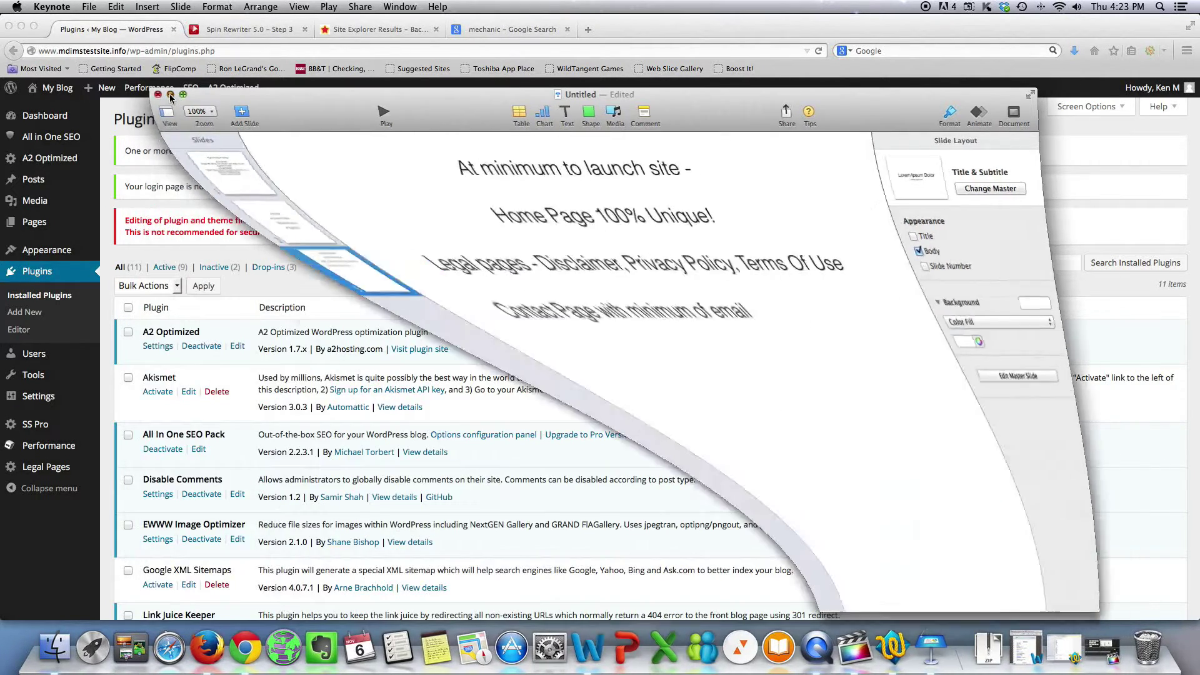
left_click(46, 401)
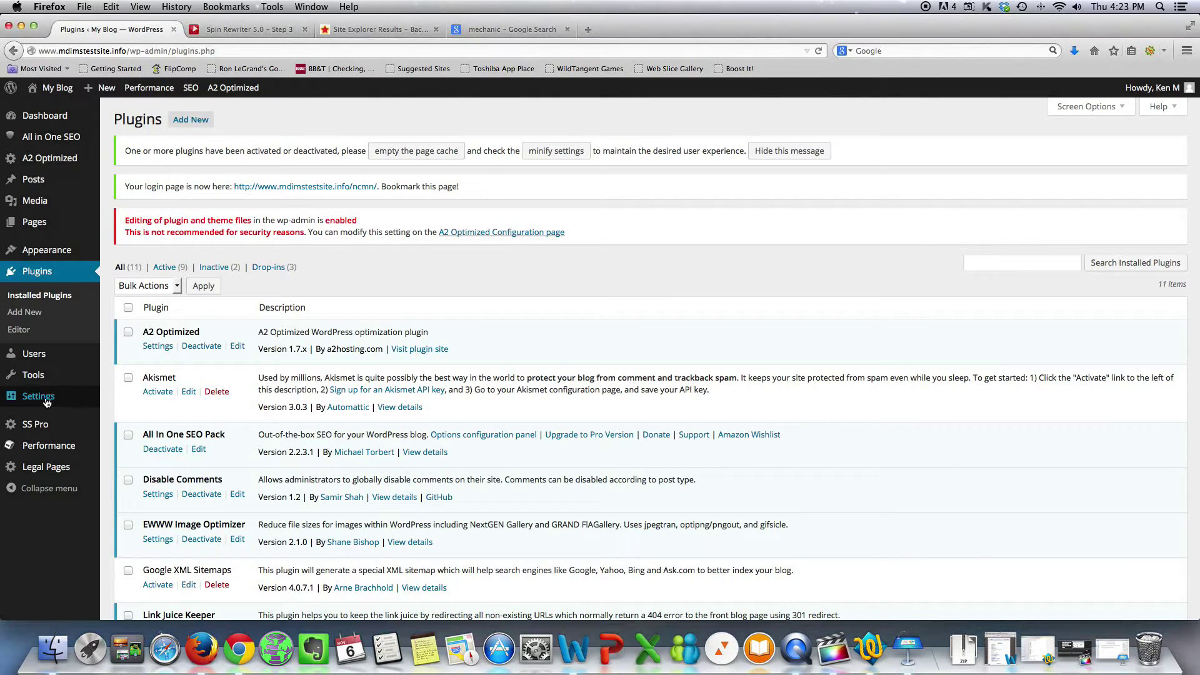
left_click(46, 400)
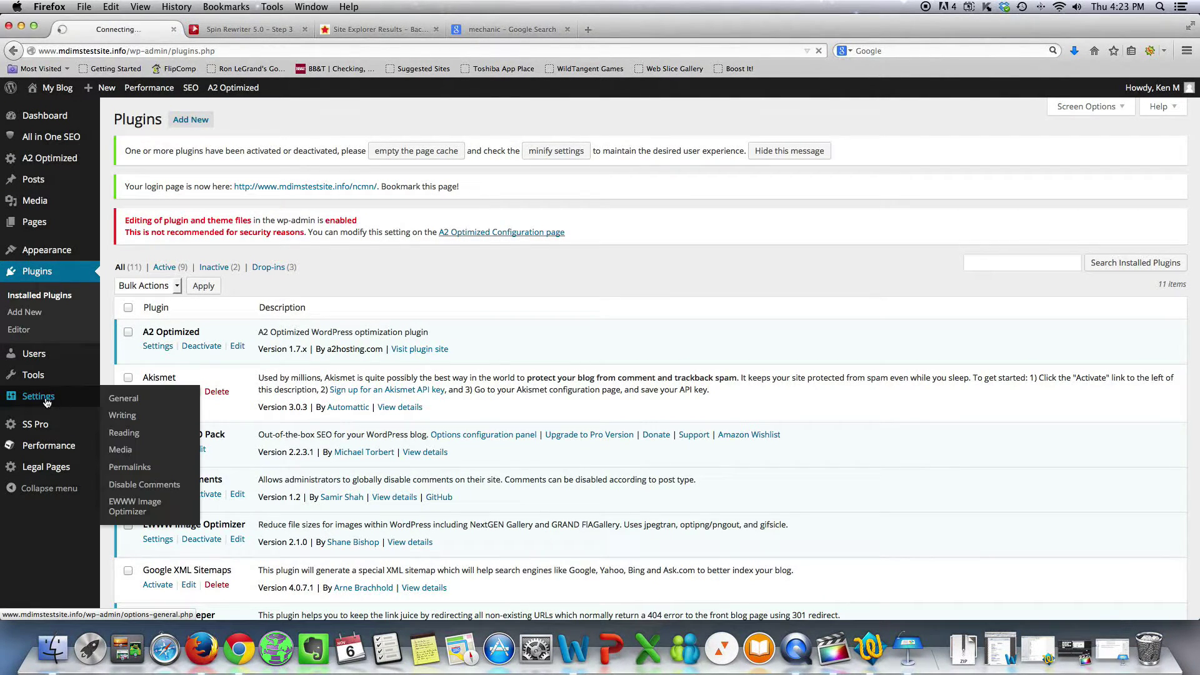
left_click(127, 440)
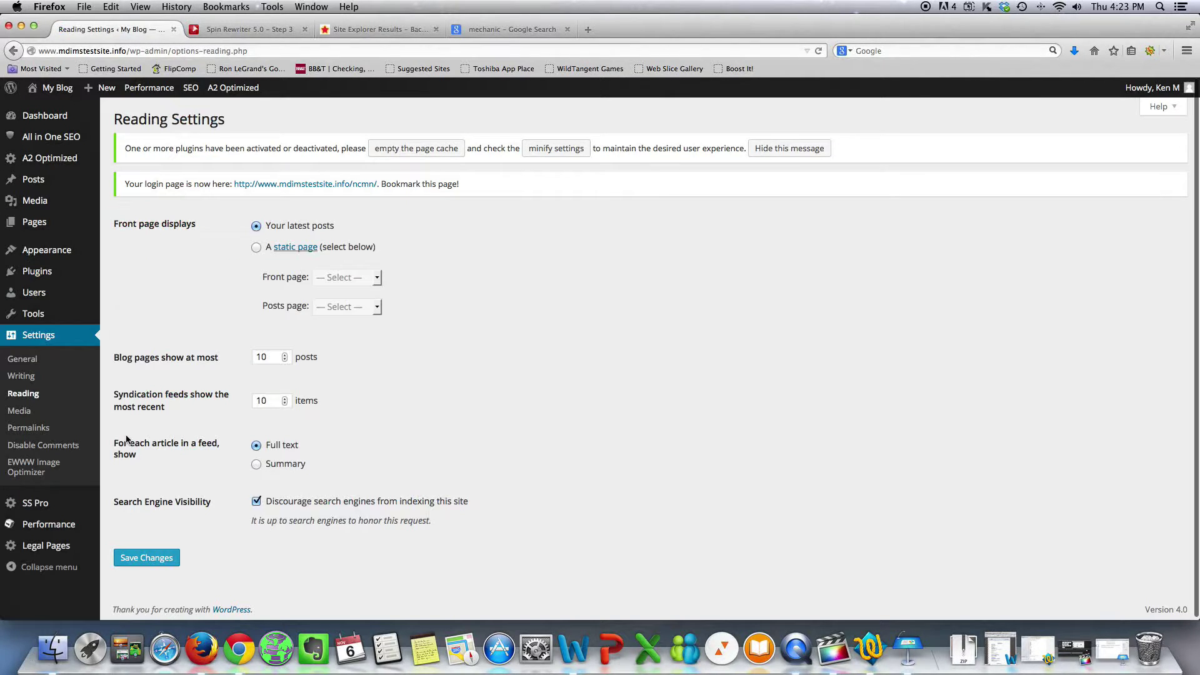
left_click(257, 503)
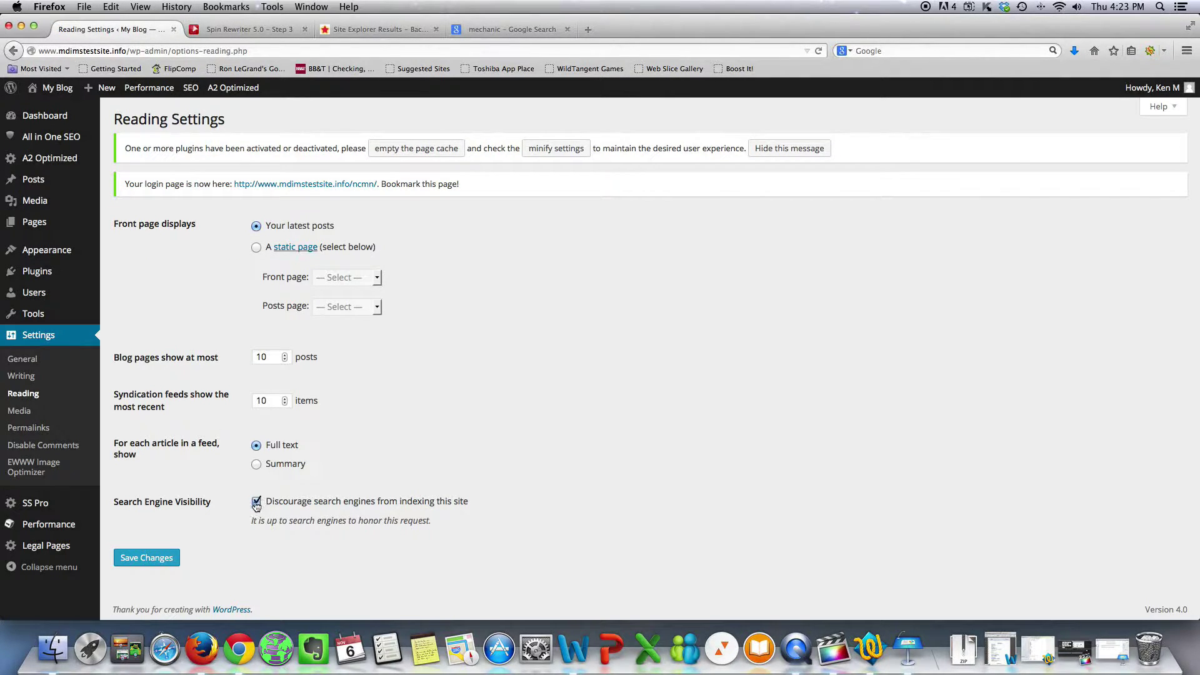
left_click(150, 562)
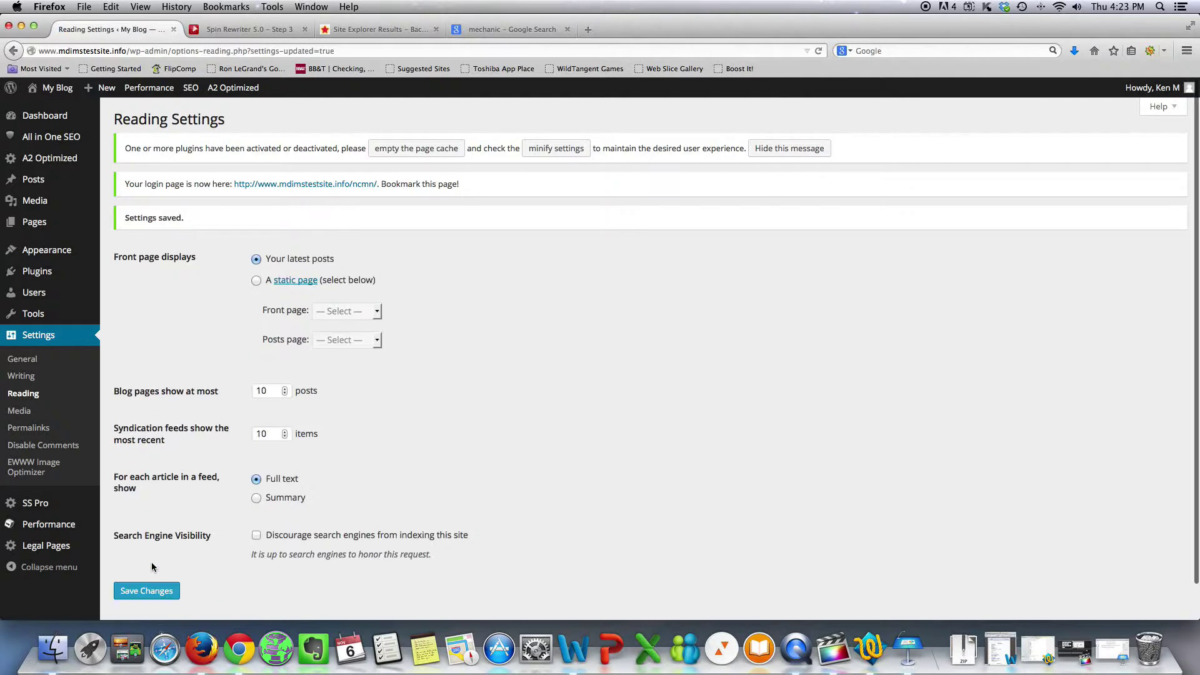
left_click(43, 275)
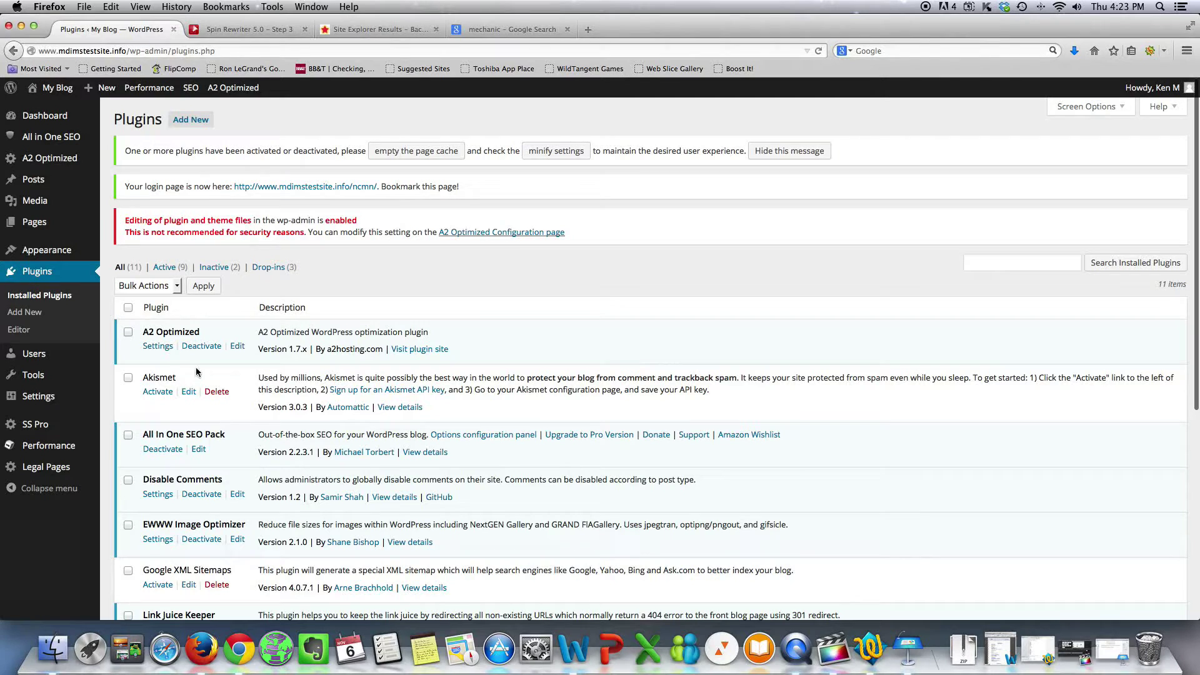
Activate Google XML Sitemaps and go to its XML Sitemap Generator settings.
scroll(179, 474, "down", 2)
left_click(158, 531)
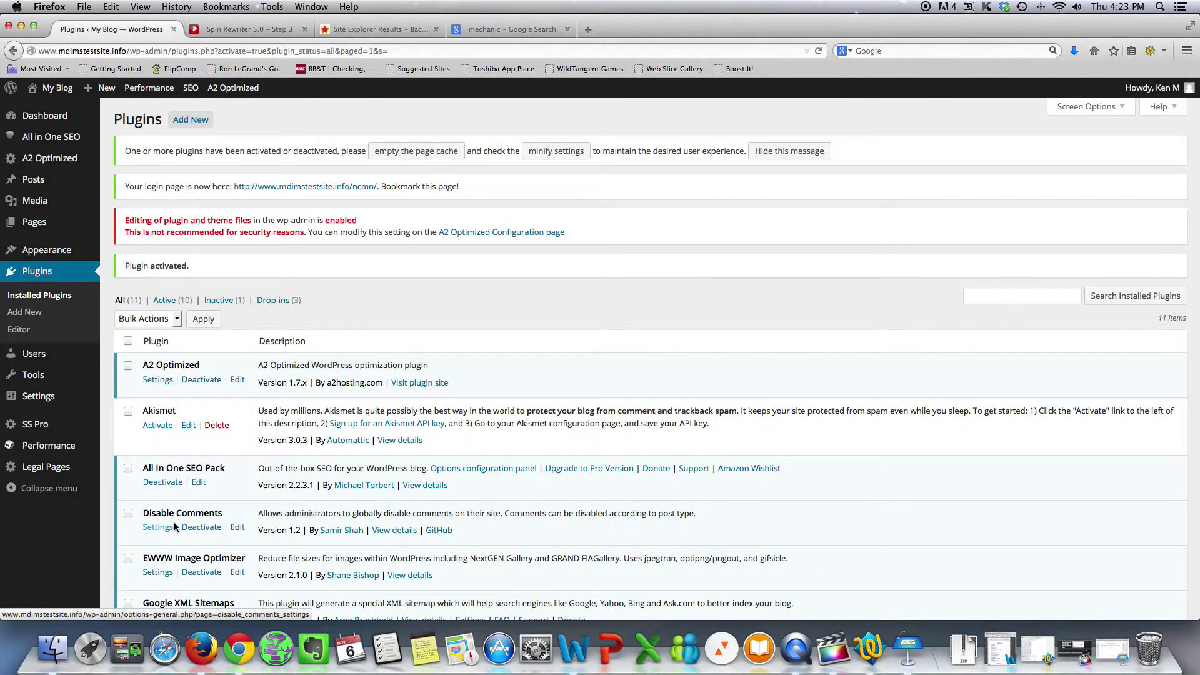
scroll(187, 531, "down", 4)
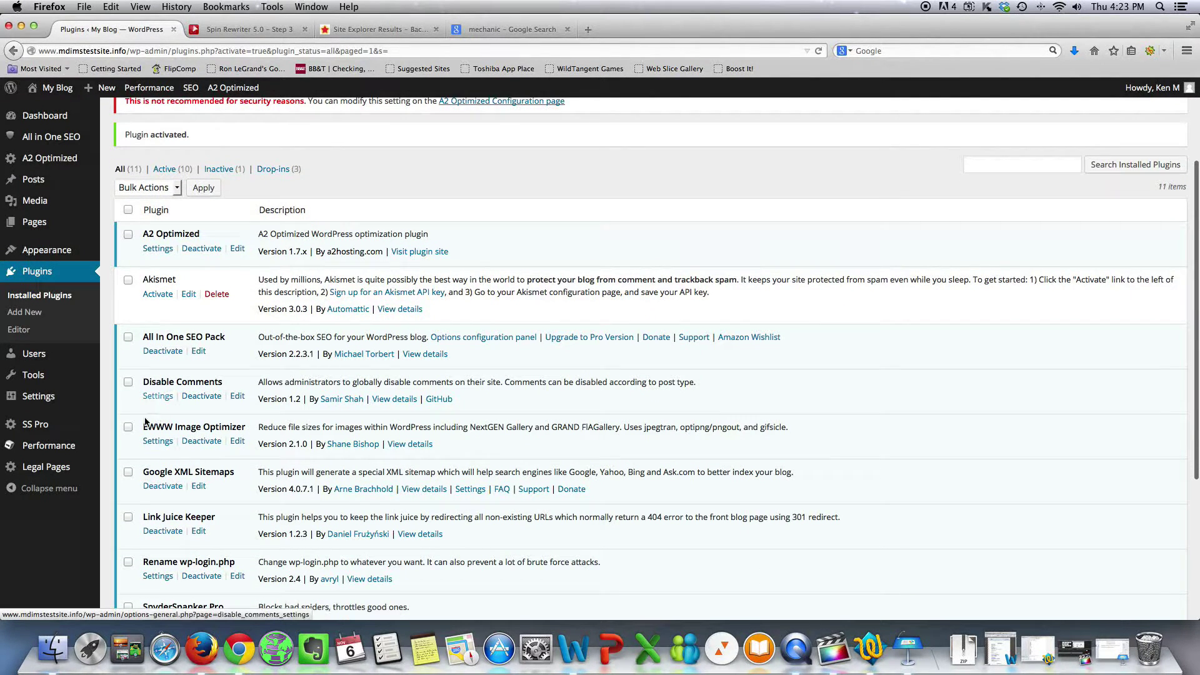
scroll(148, 474, "down", 1)
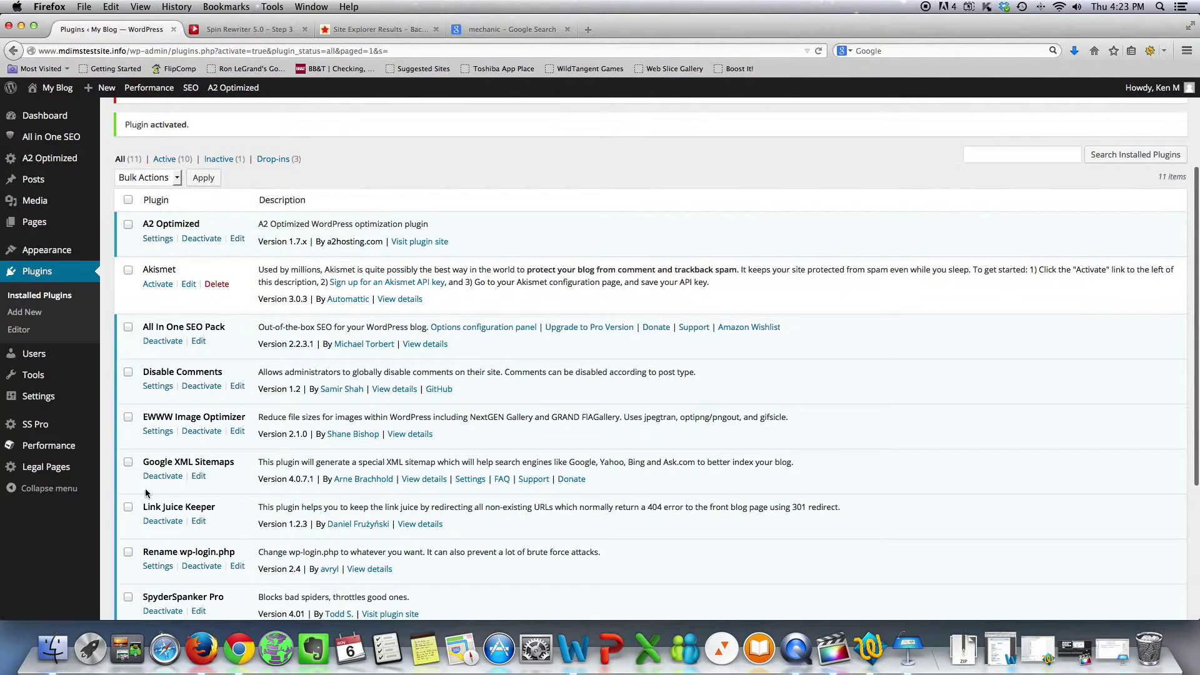
left_click(465, 483)
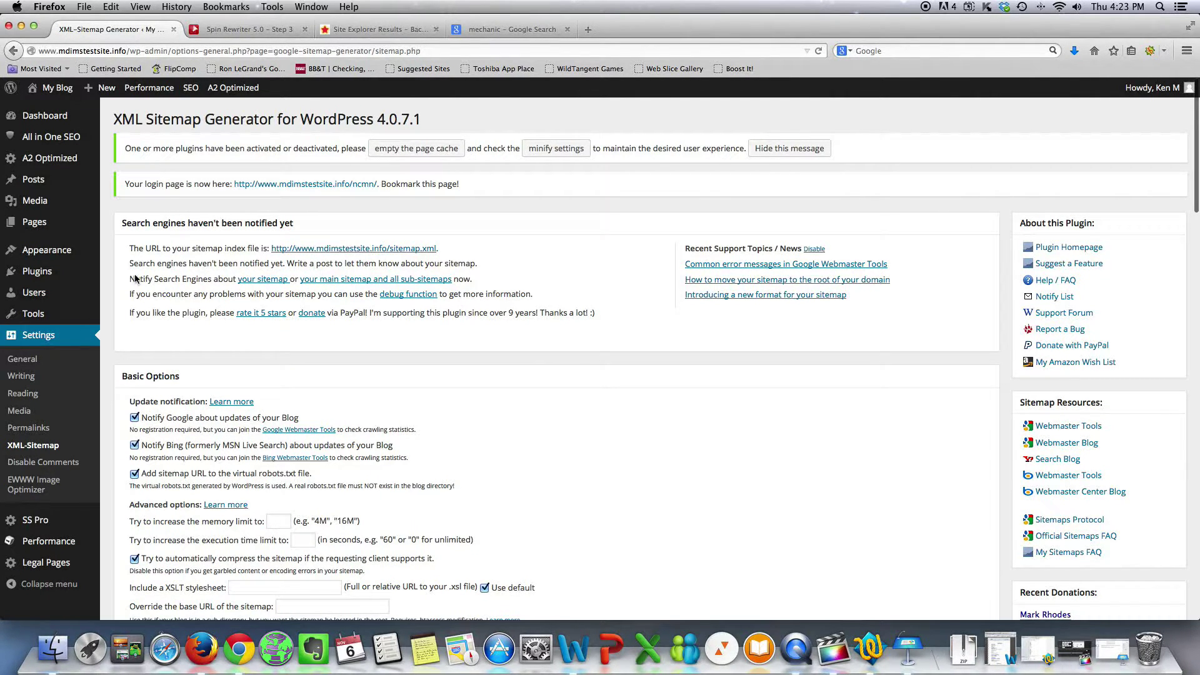
mouse_move(35, 186)
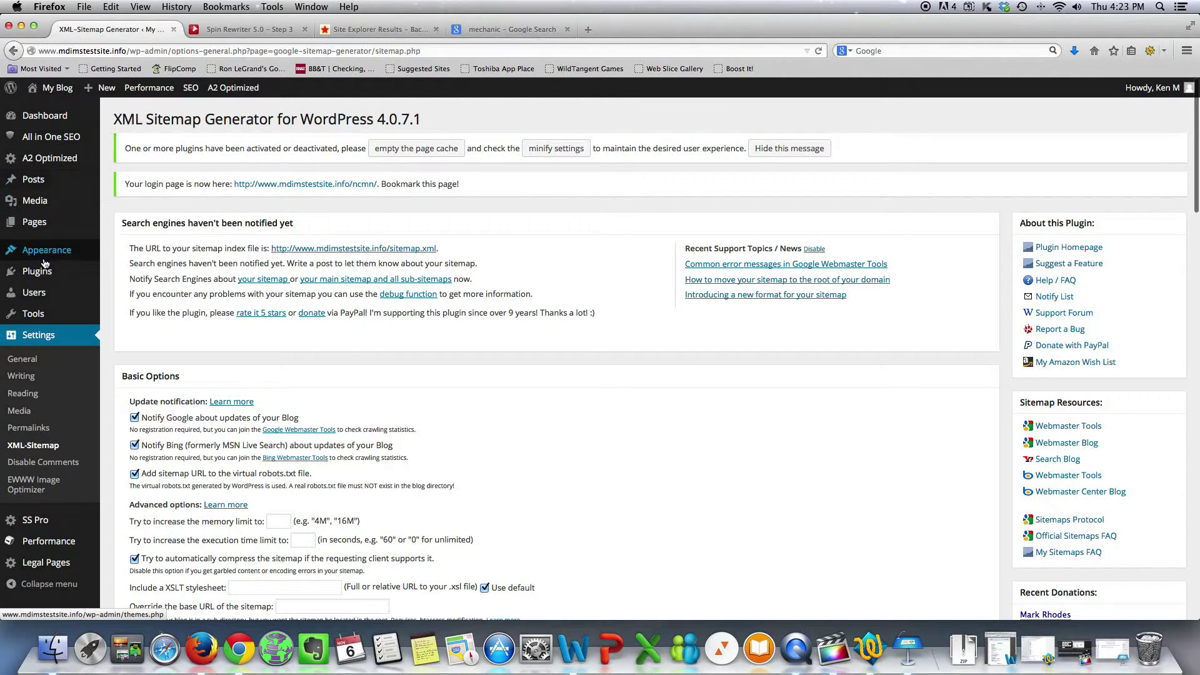
View the Sample Page in the page editor, then go back to Plugins.
left_click(47, 223)
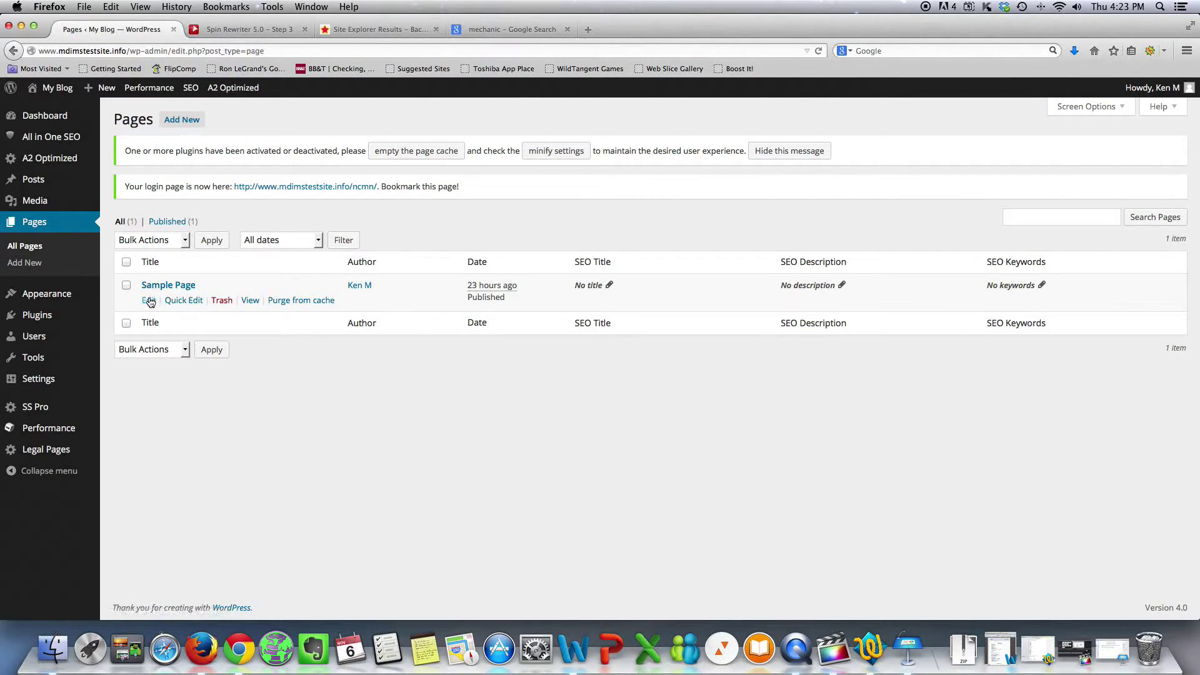
left_click(149, 302)
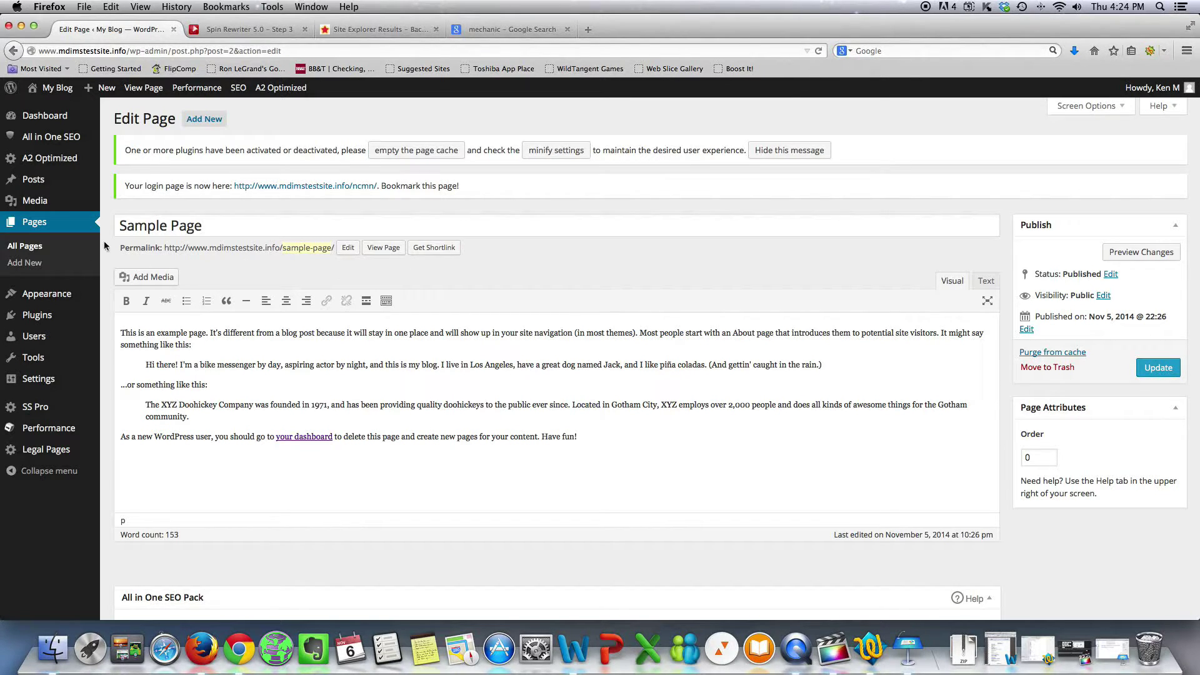
left_click(45, 317)
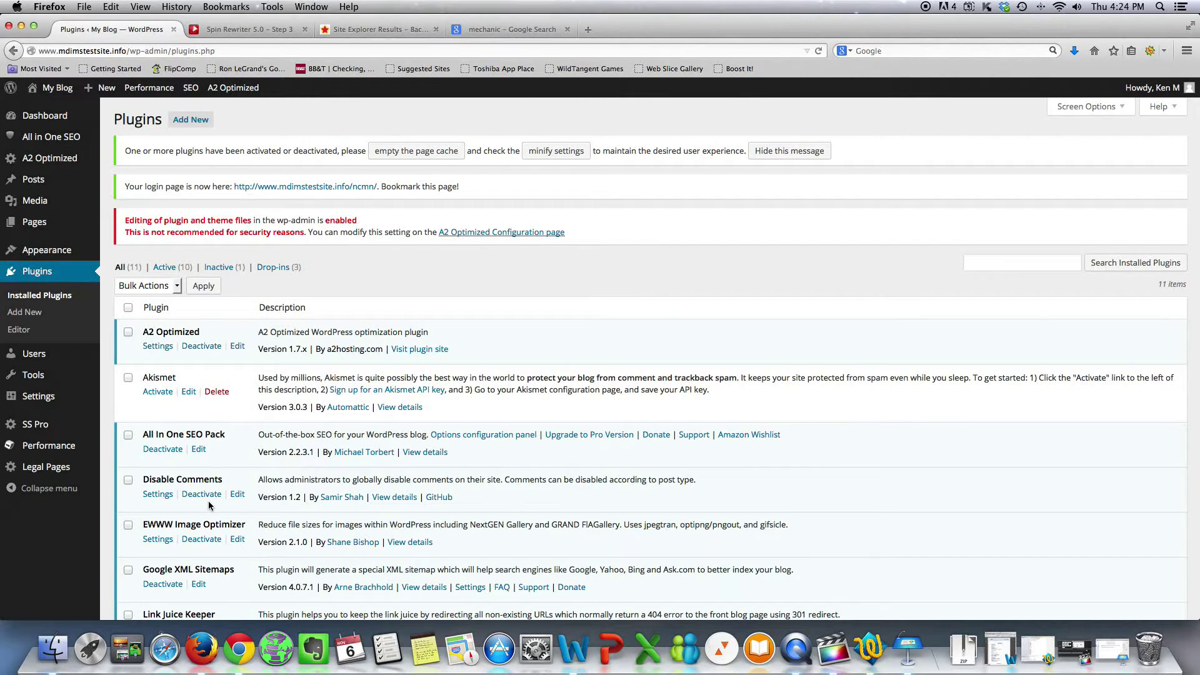
Go to the Google XML Sitemaps settings from the installed plugins list.
scroll(208, 500, "down", 2)
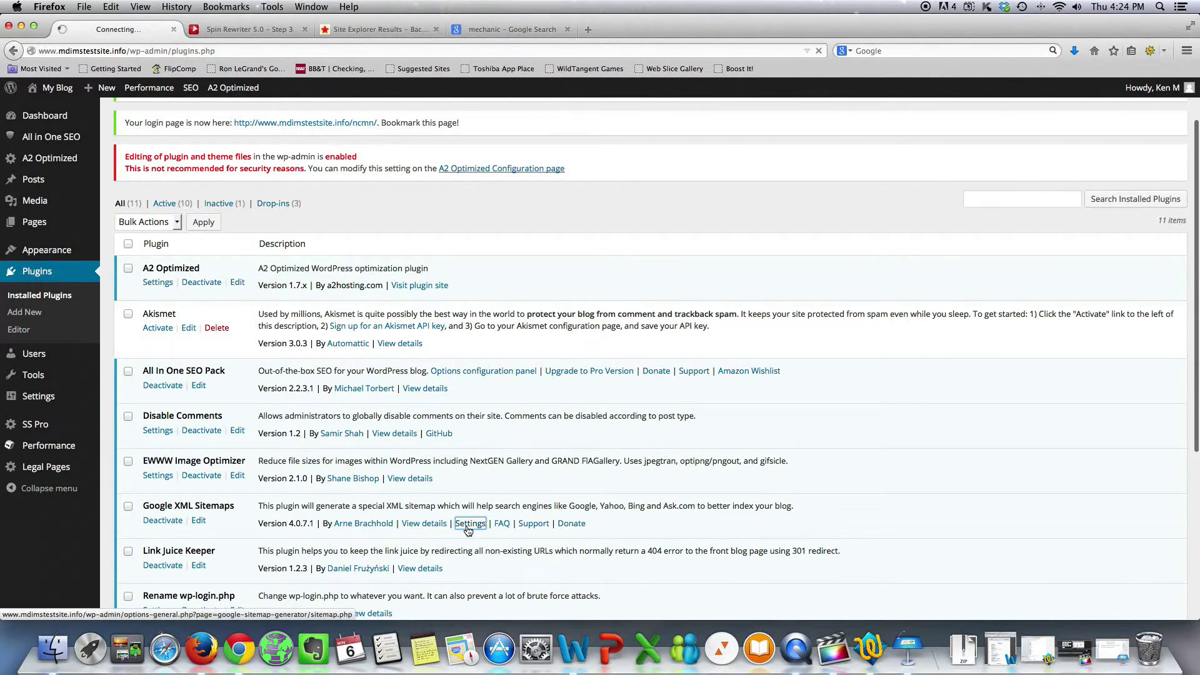
left_click(469, 525)
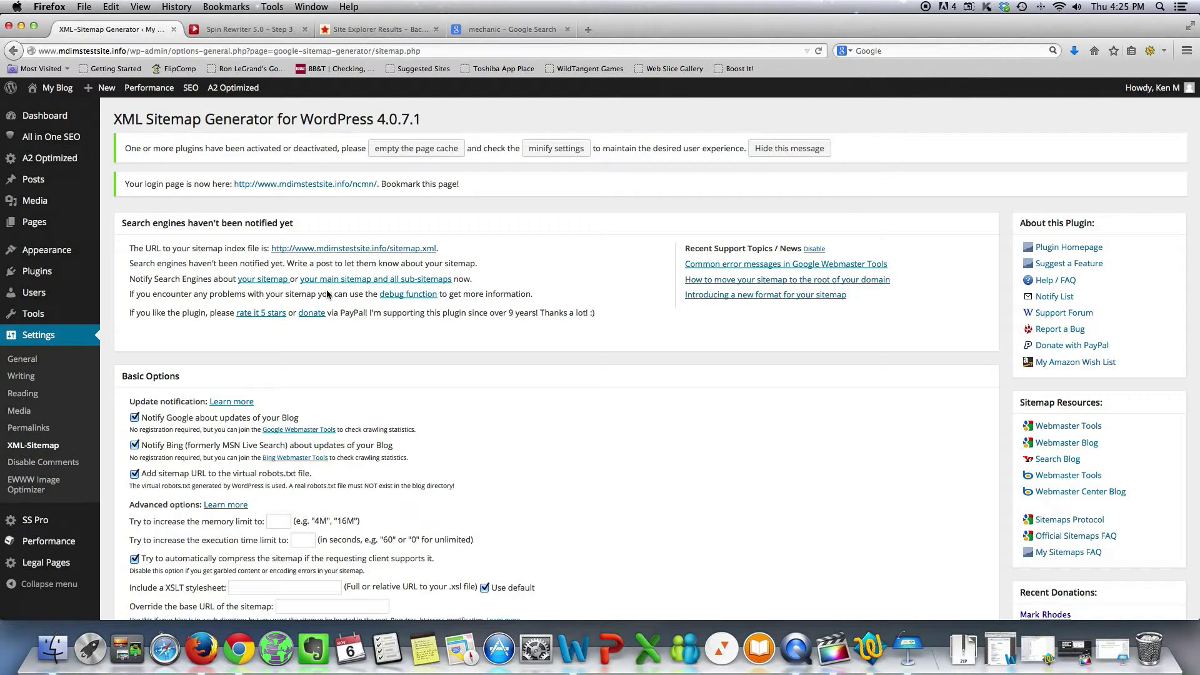
Type 'site' into the Firefox Google search box.
left_click(866, 52)
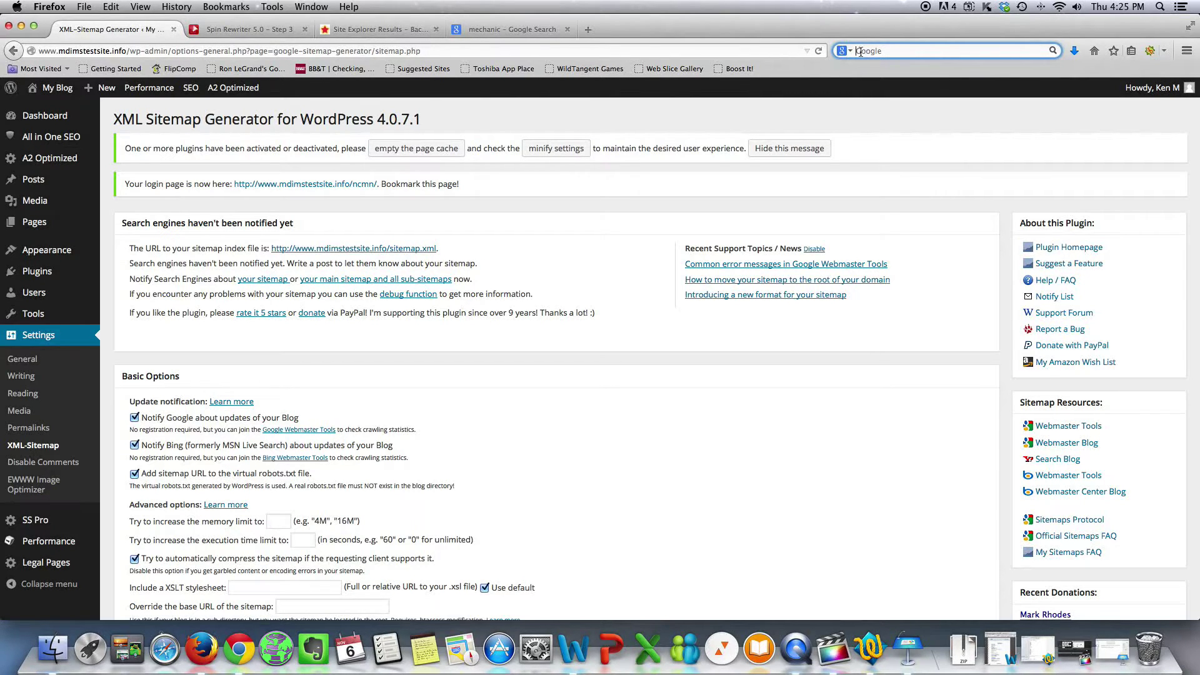
type("site")
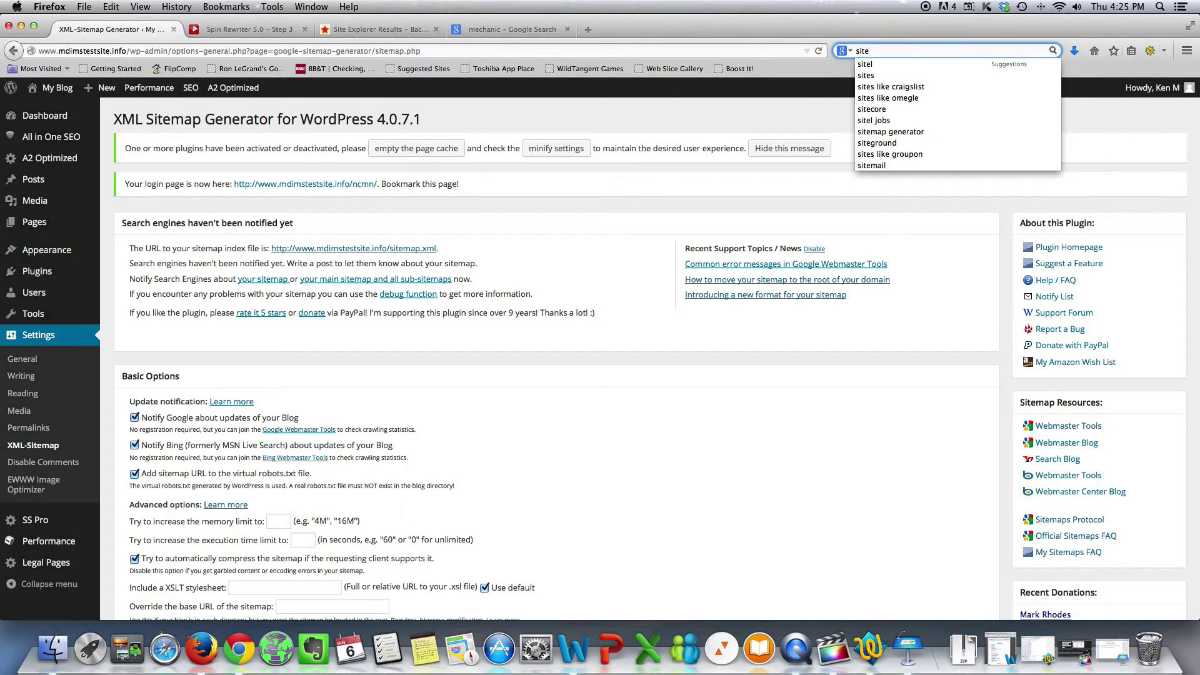